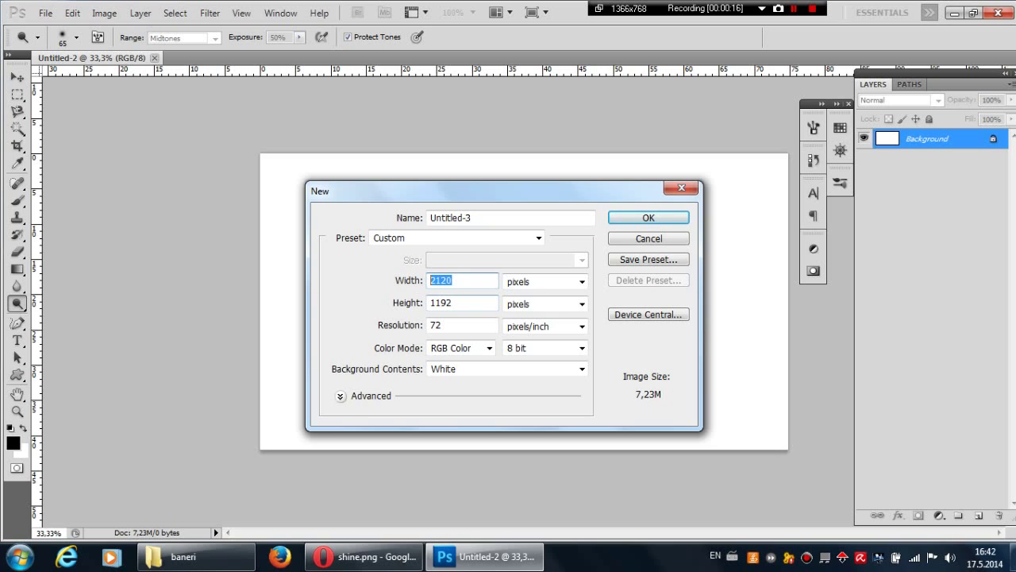
Step: Create a 2120 by 1192 pixel document at 72 pixels/inch with a white background, and close the old Untitled-2 document
click(451, 303)
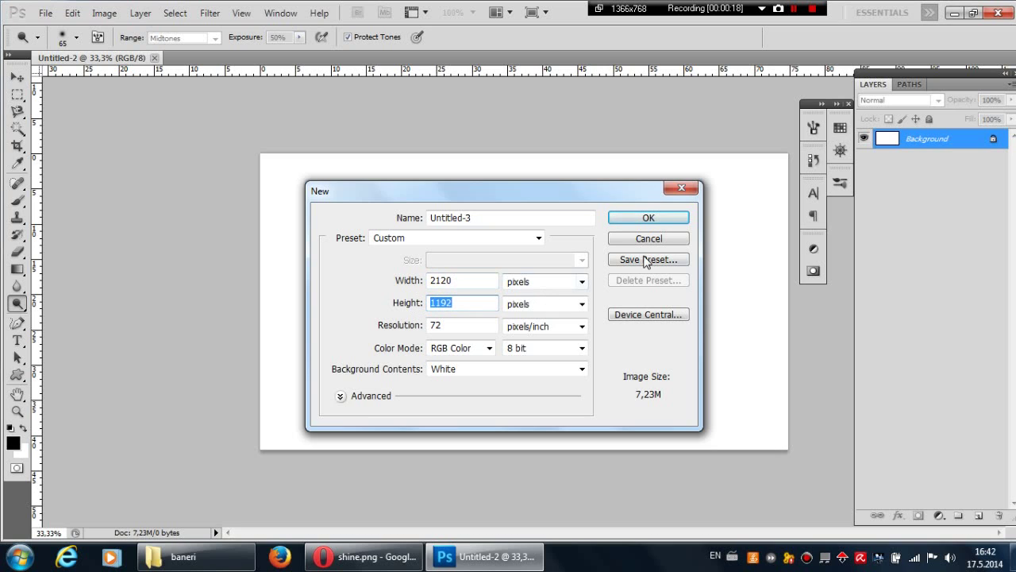
click(624, 218)
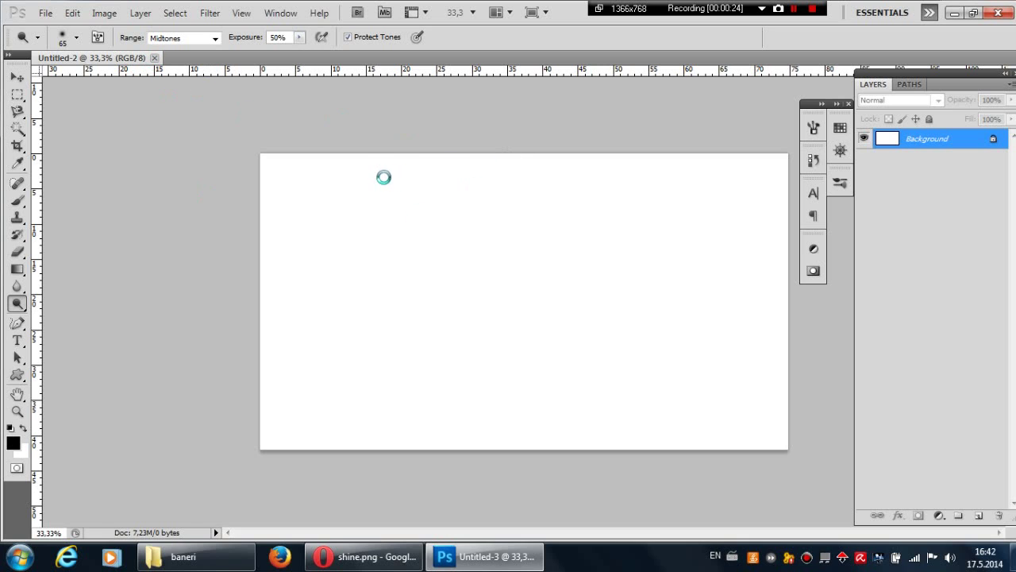
click(155, 58)
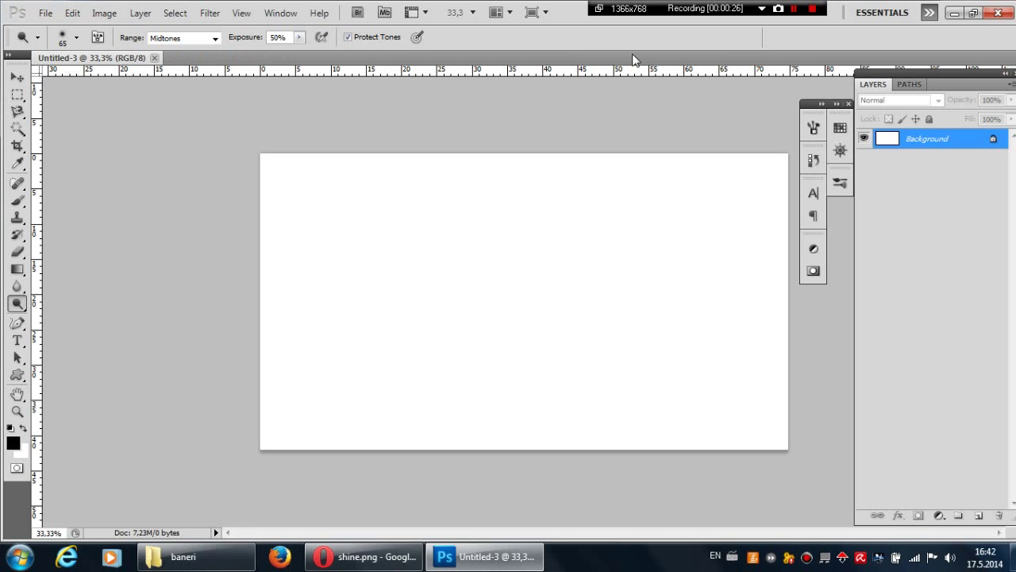
Step: Place the call_of_duty_ghost-wallpaper-1920x1080 image from the desktop into the new document
double_click(567, 16)
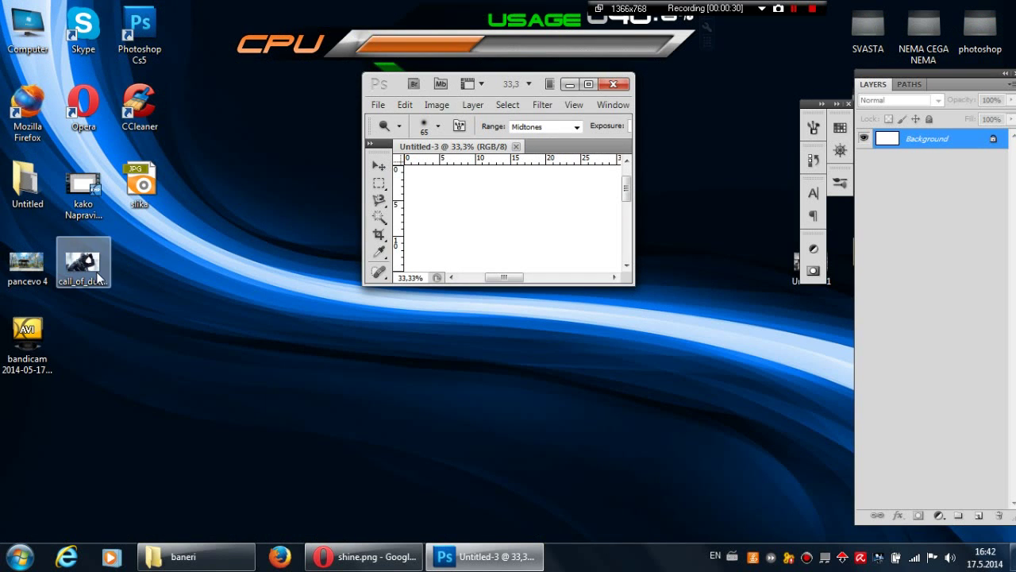
click(437, 229)
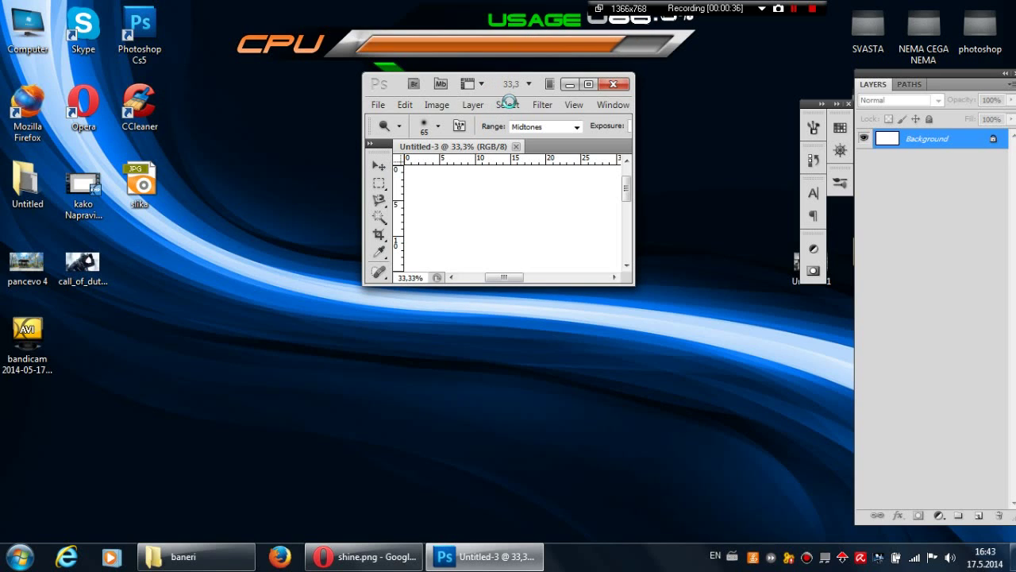
key(ctrl+t)
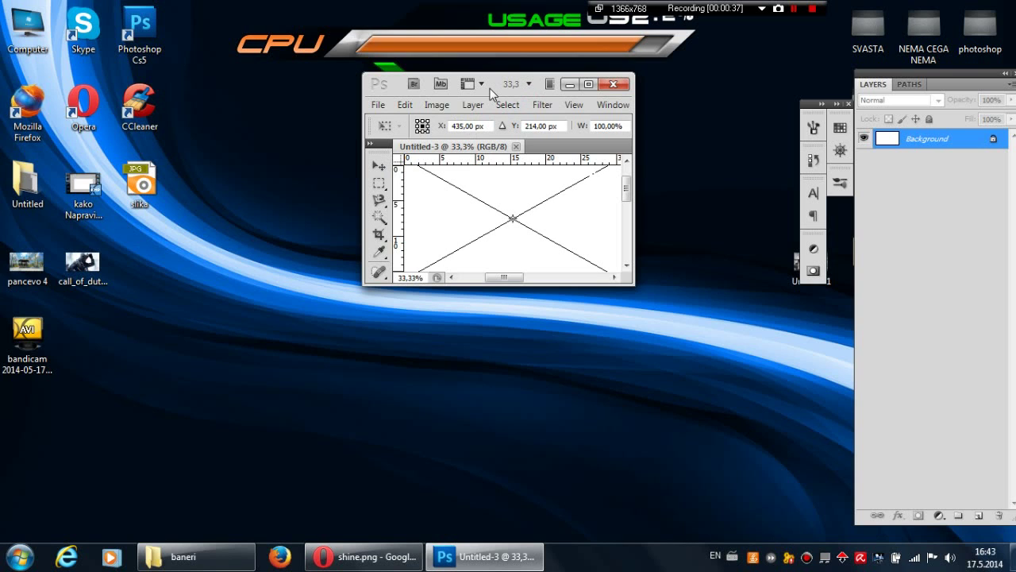
double_click(490, 87)
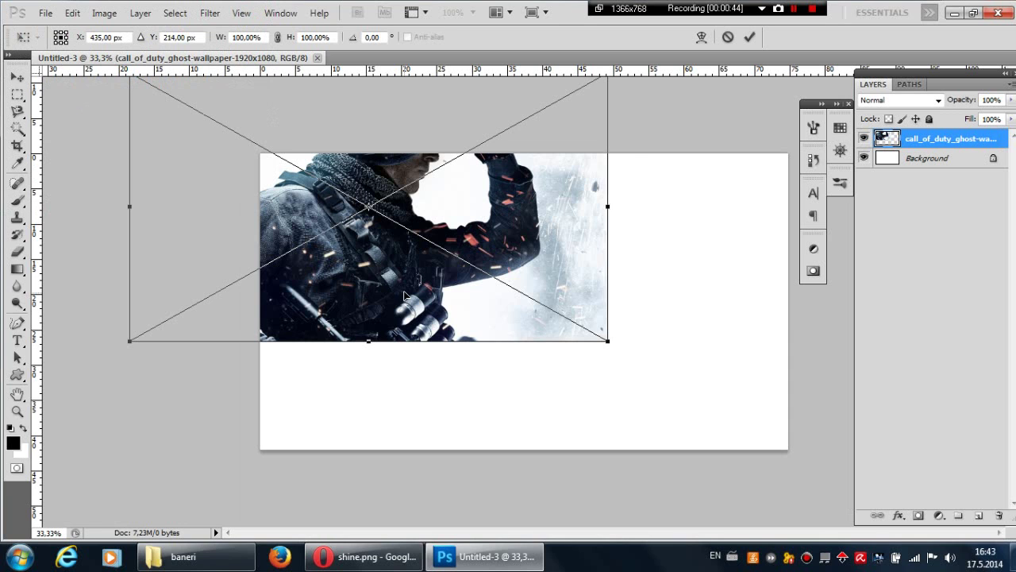
Step: Align the ghost wallpaper with the canvas's upper-left corner, scale it to 110.42% wide and 110.37% high to fill the canvas, and commit it
drag(404, 296, 530, 382)
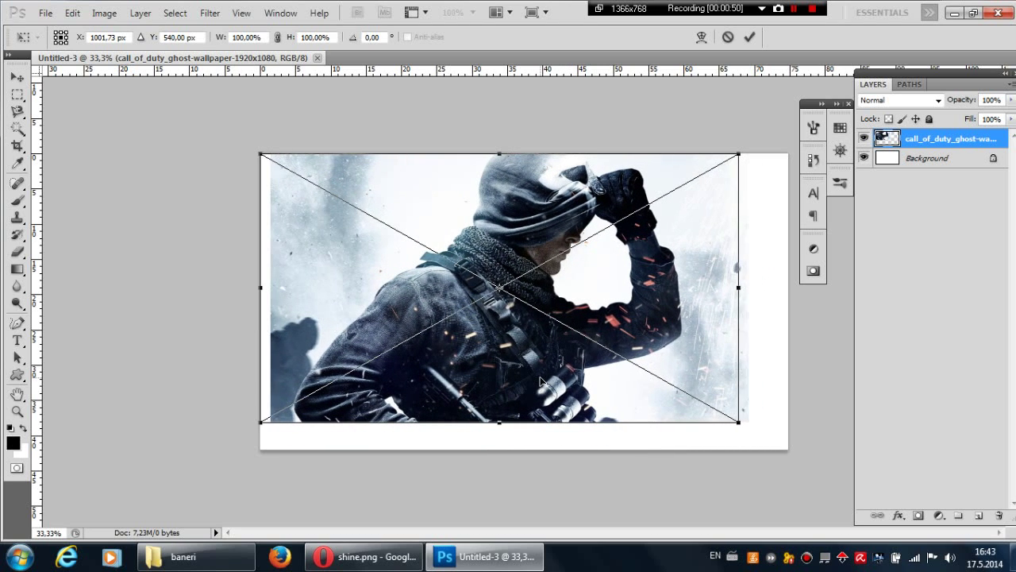
drag(738, 421, 789, 449)
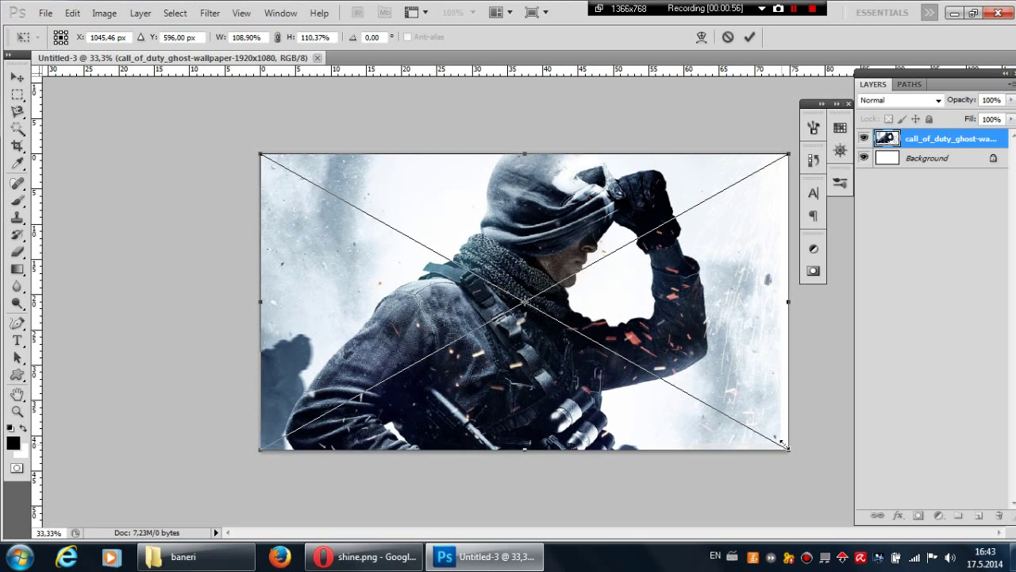
click(16, 250)
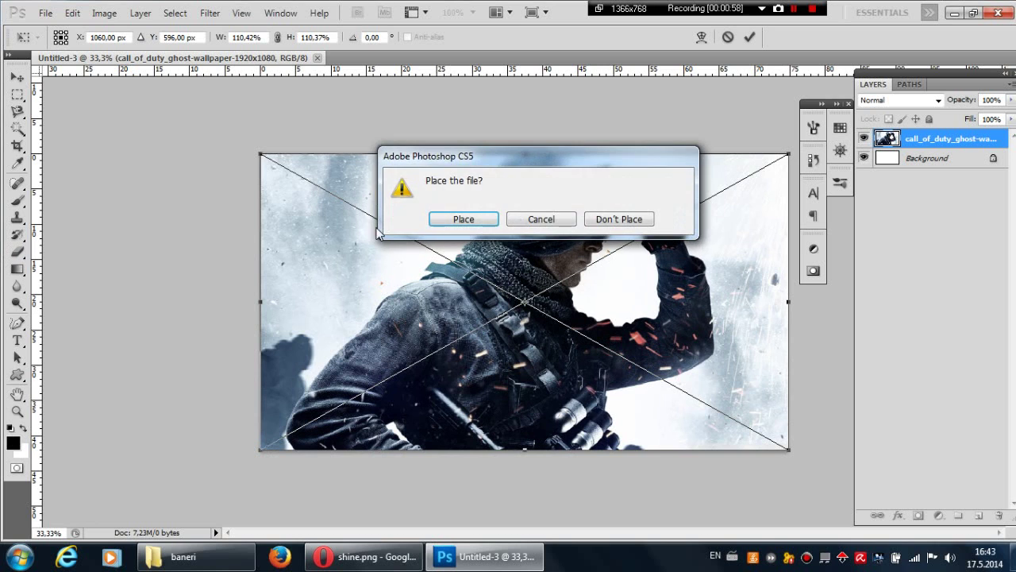
click(441, 223)
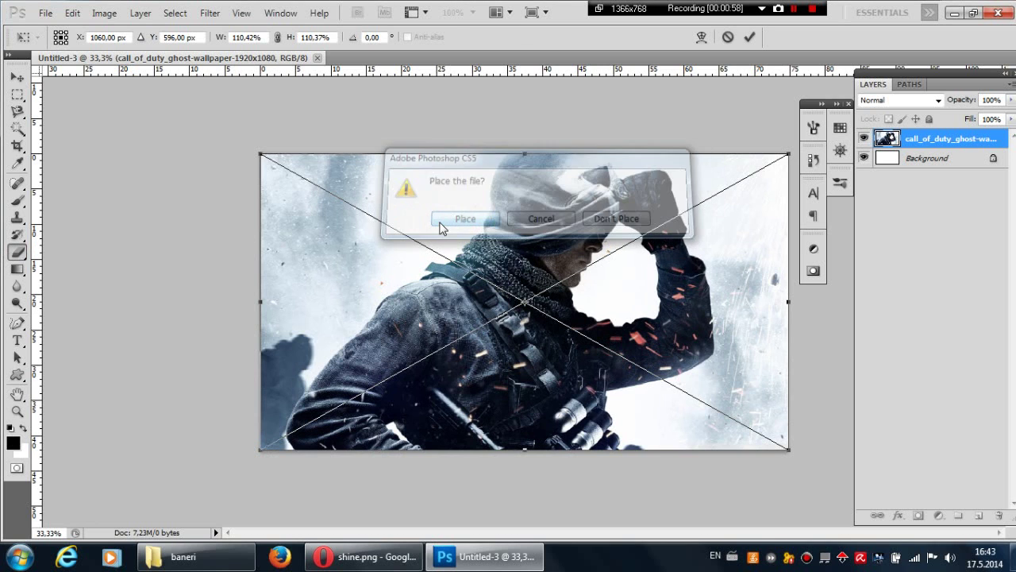
Step: Move the Layers panel inward so it uncovers the desktop icons, and restore the program window to full size
double_click(561, 23)
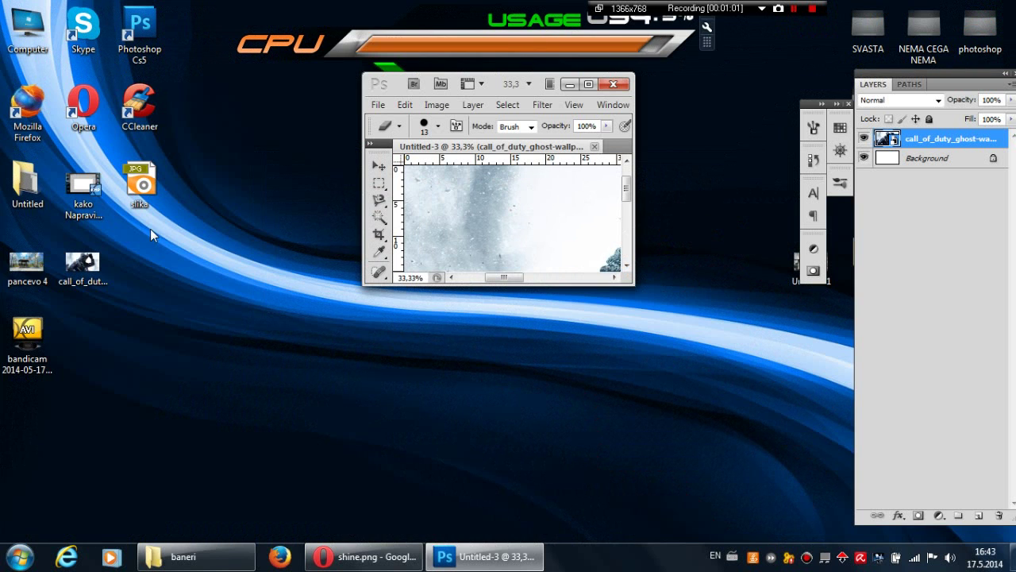
click(194, 372)
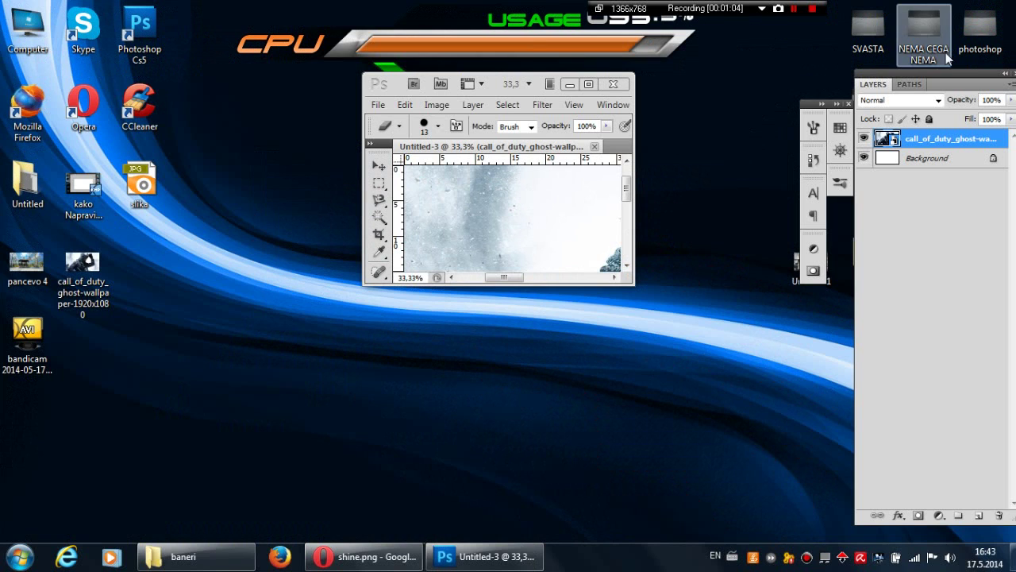
drag(945, 76, 791, 105)
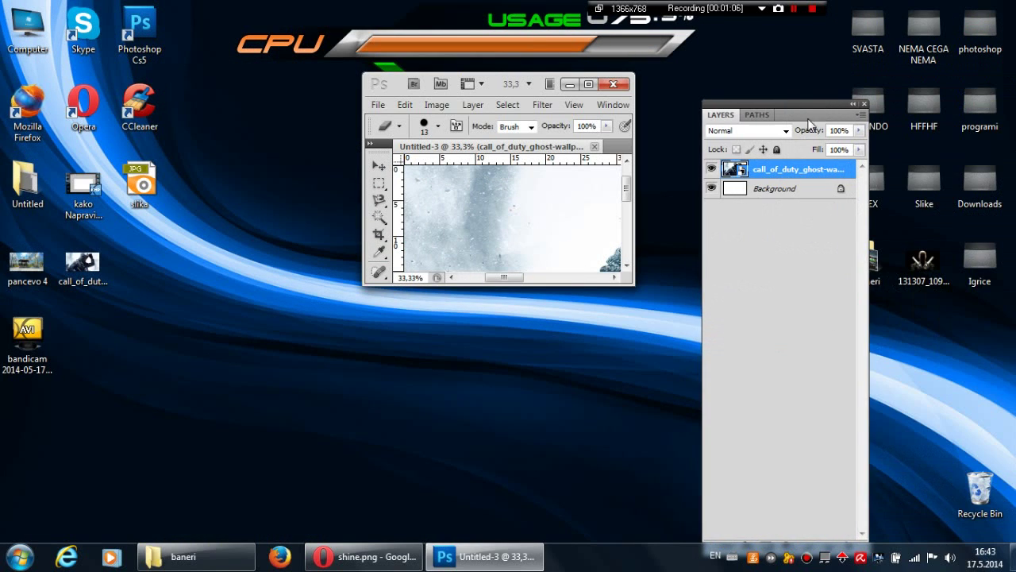
double_click(536, 92)
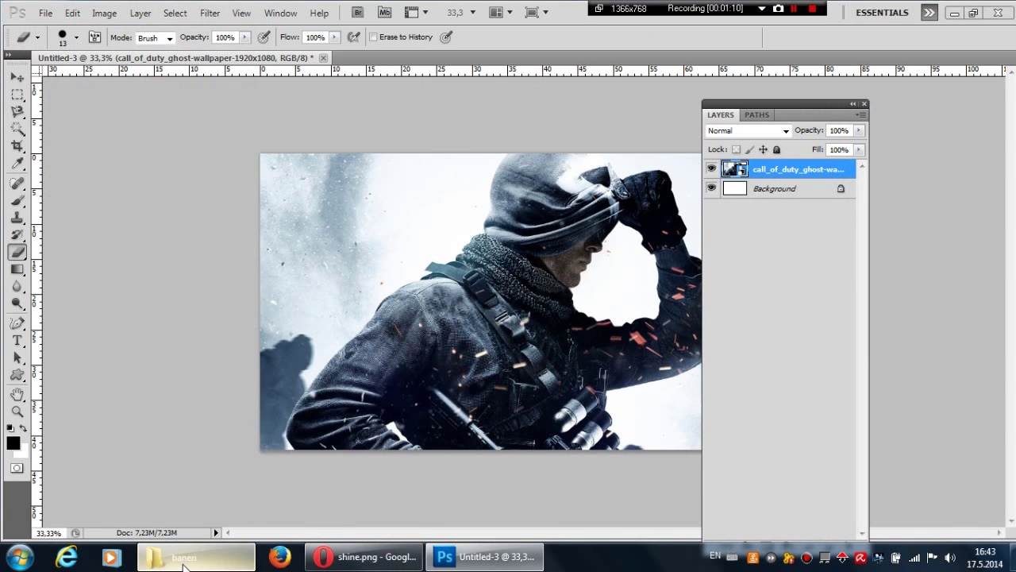
Step: Place call_of_duty_black_ops_2 from the baneri folder into the document and move it against the canvas's left edge at about mid-height
click(182, 557)
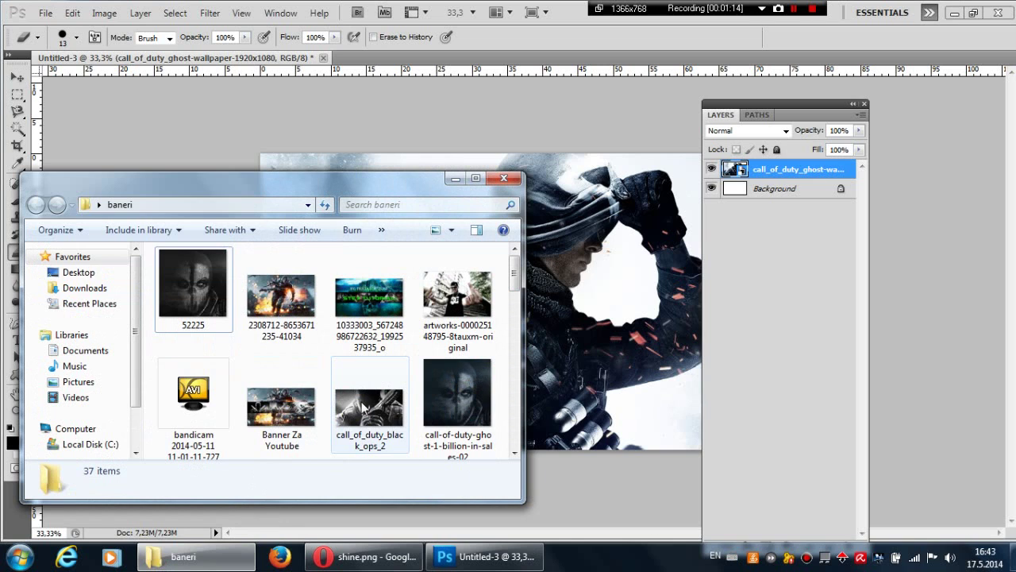
drag(363, 406, 560, 341)
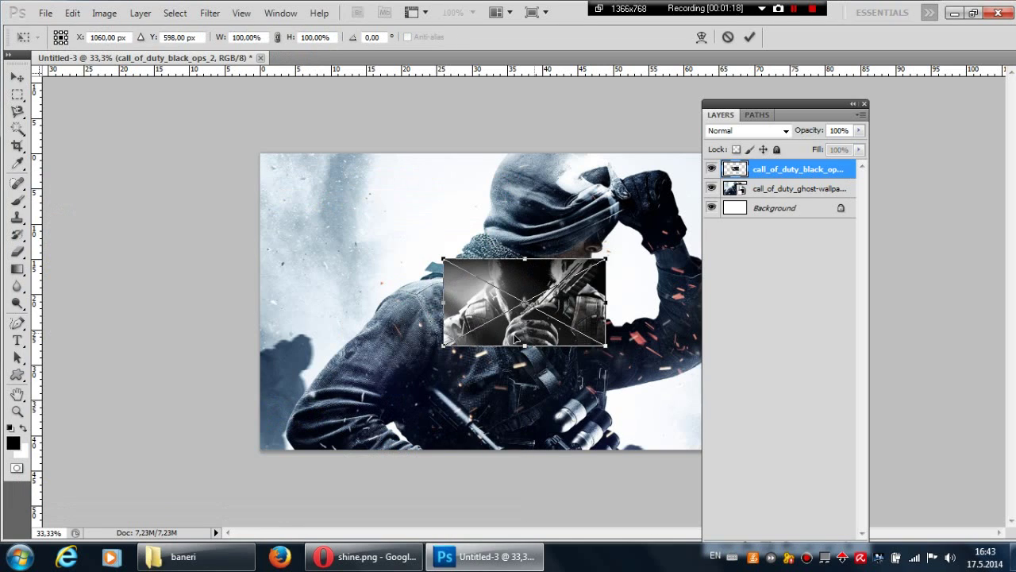
drag(496, 343, 335, 358)
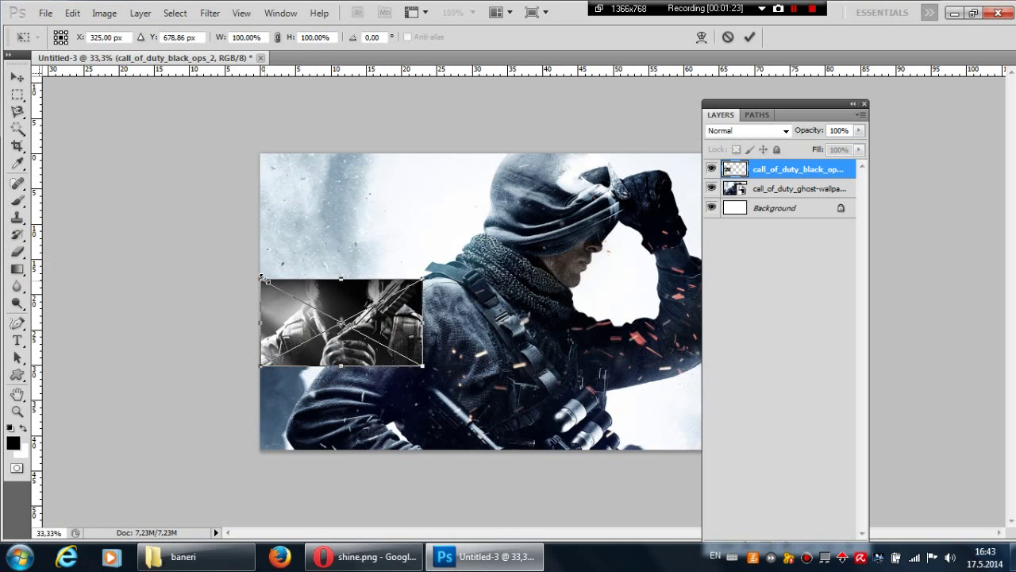
Step: Resize the black ops picture to 95.39% width and 106.85% height, keeping it at the canvas's left edge, and commit the placement
drag(262, 278, 257, 255)
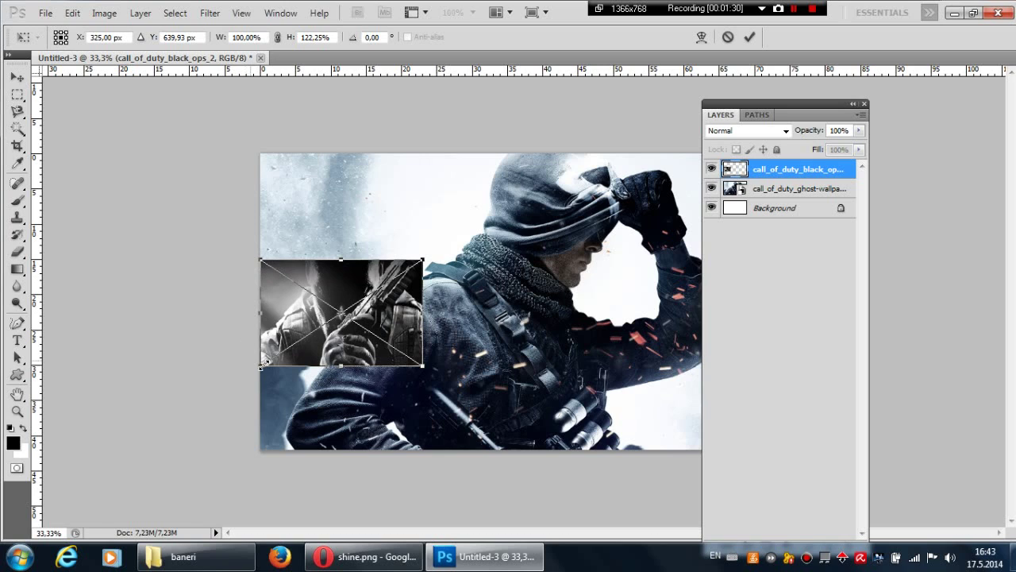
drag(264, 363, 265, 347)
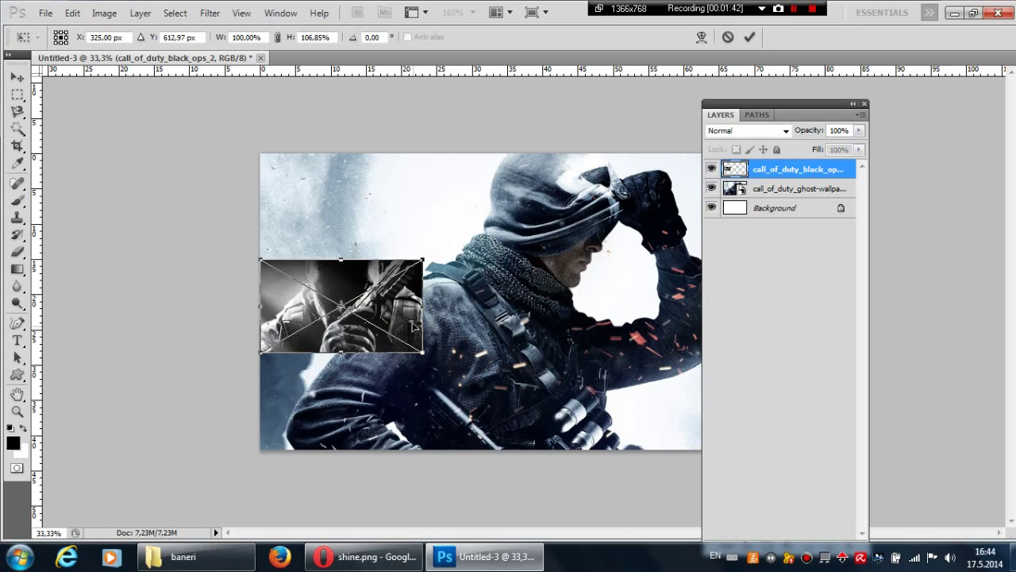
drag(425, 308, 415, 307)
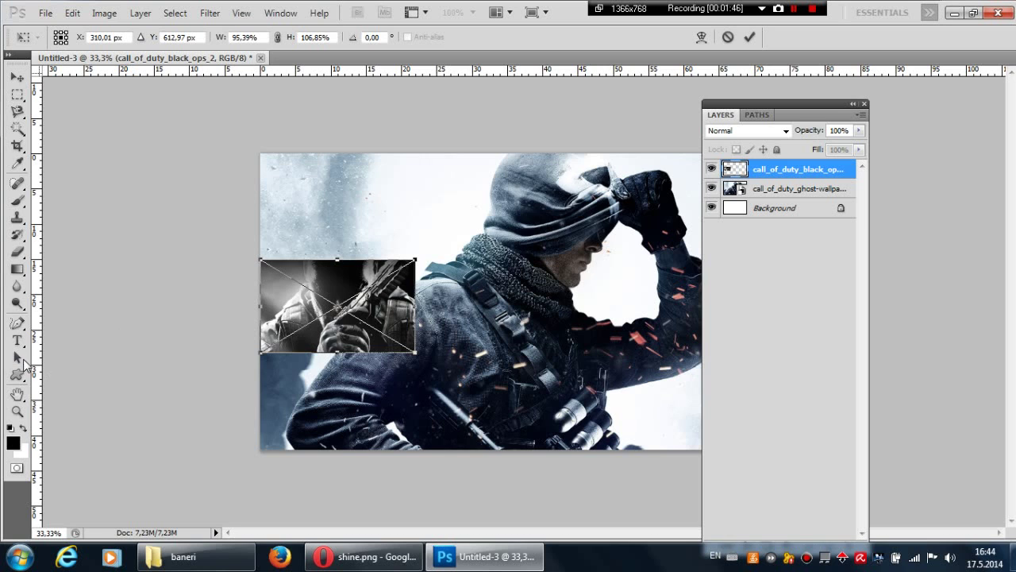
click(19, 359)
click(460, 220)
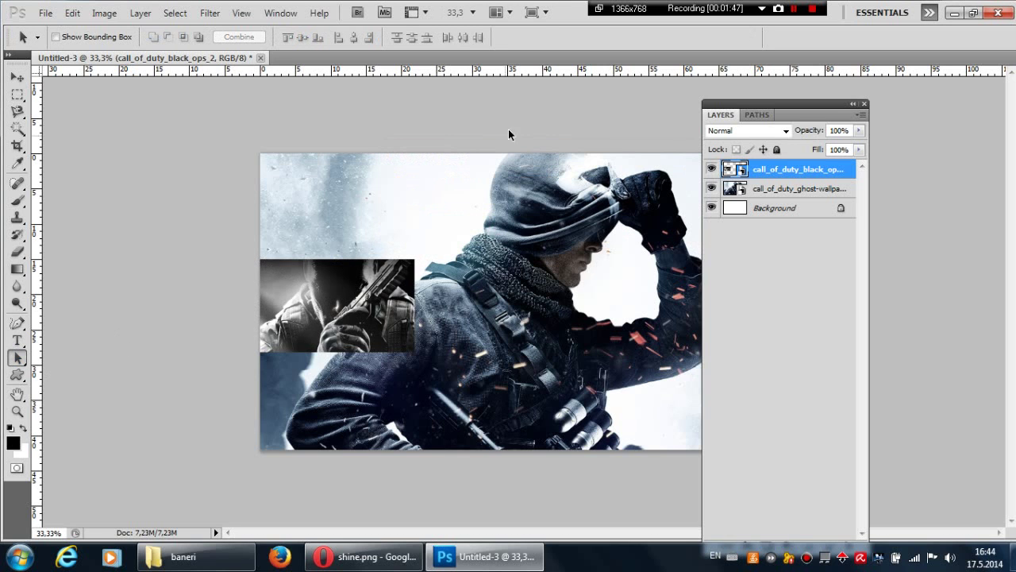
double_click(577, 20)
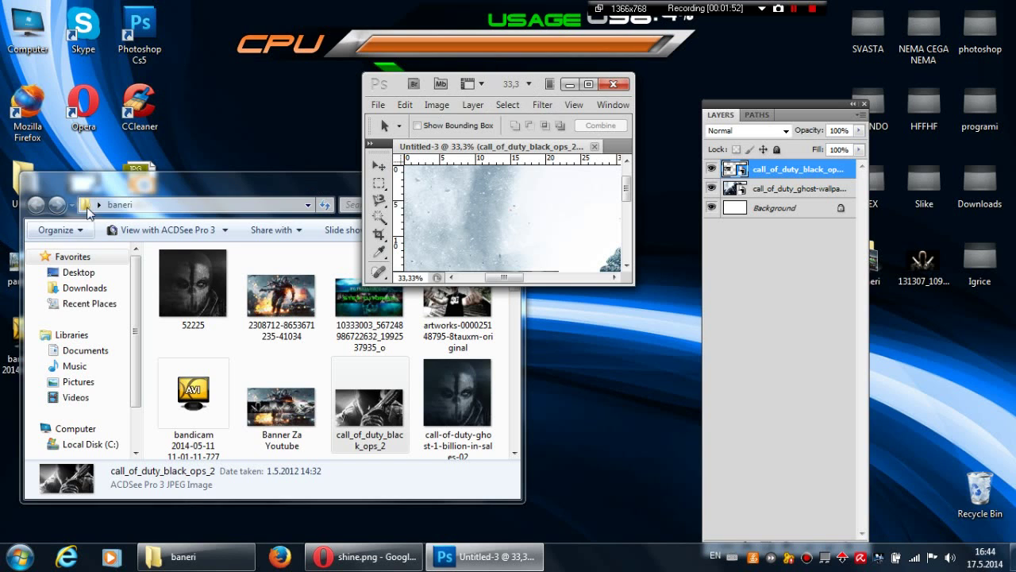
drag(216, 194, 234, 202)
double_click(488, 89)
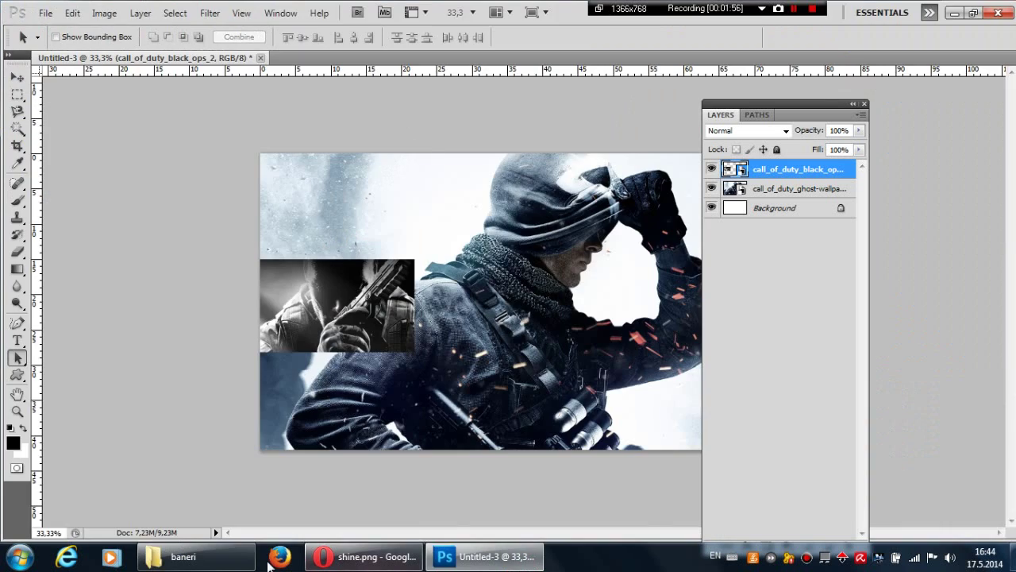
Step: Place the Untitled-3 picture from the baneri folder into the document
click(196, 556)
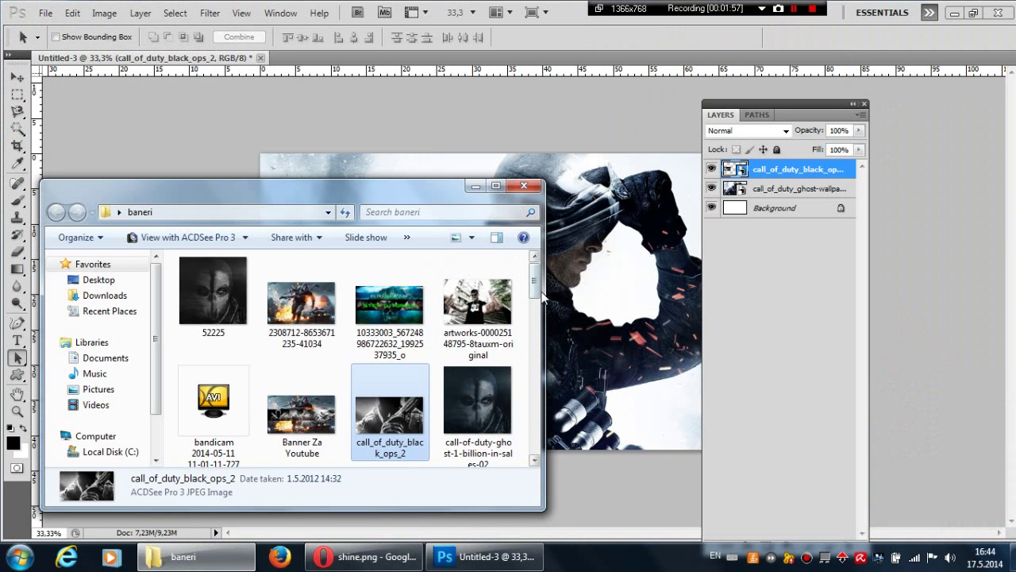
drag(536, 294, 545, 400)
scroll(228, 387, down, 4)
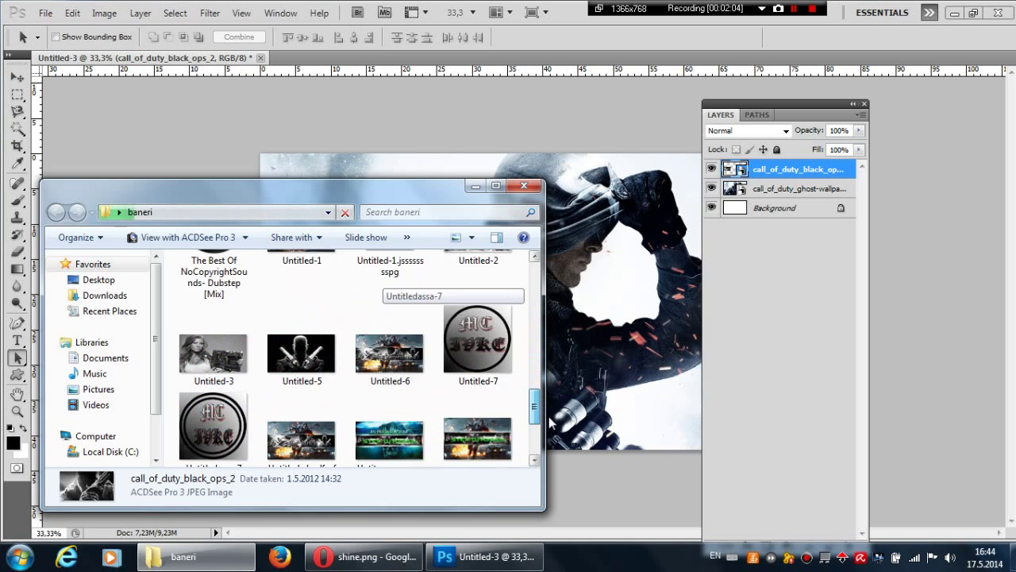
click(213, 306)
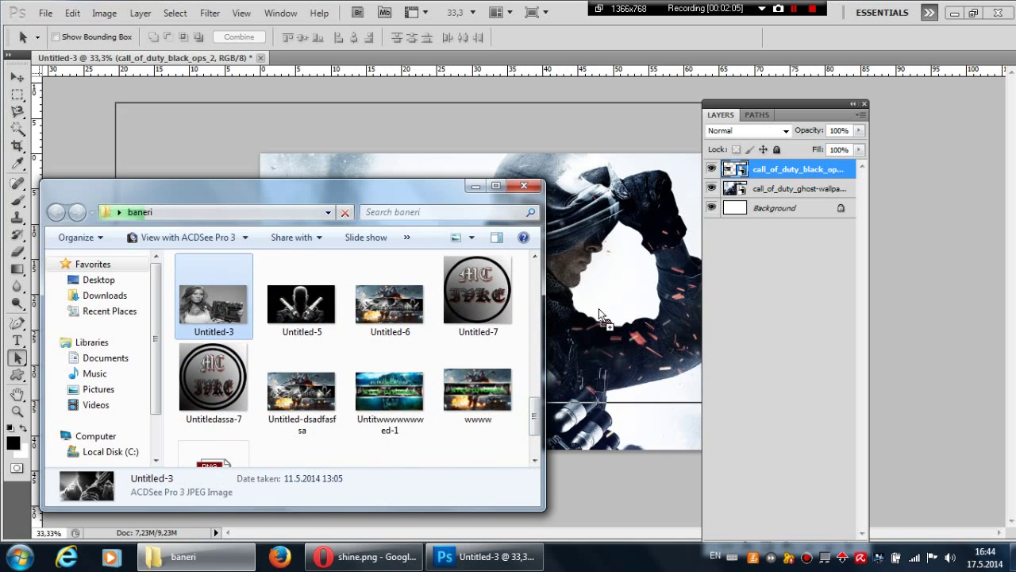
click(580, 308)
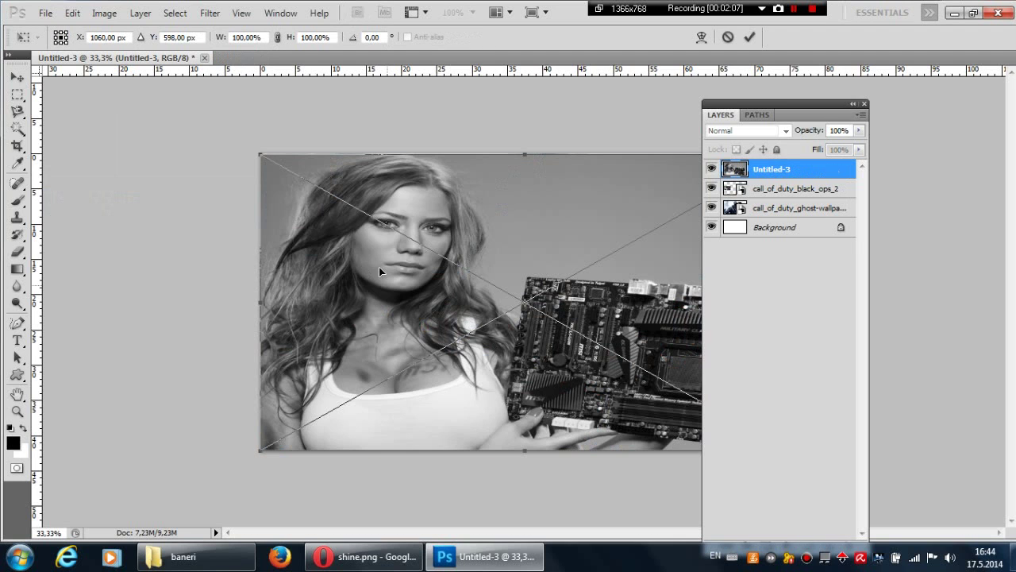
Step: Shrink the Untitled-3 picture to about 51.20% width and 31.38% height, directly beside the black ops picture and matching its height
drag(277, 165, 537, 364)
drag(657, 404, 616, 294)
drag(490, 298, 489, 314)
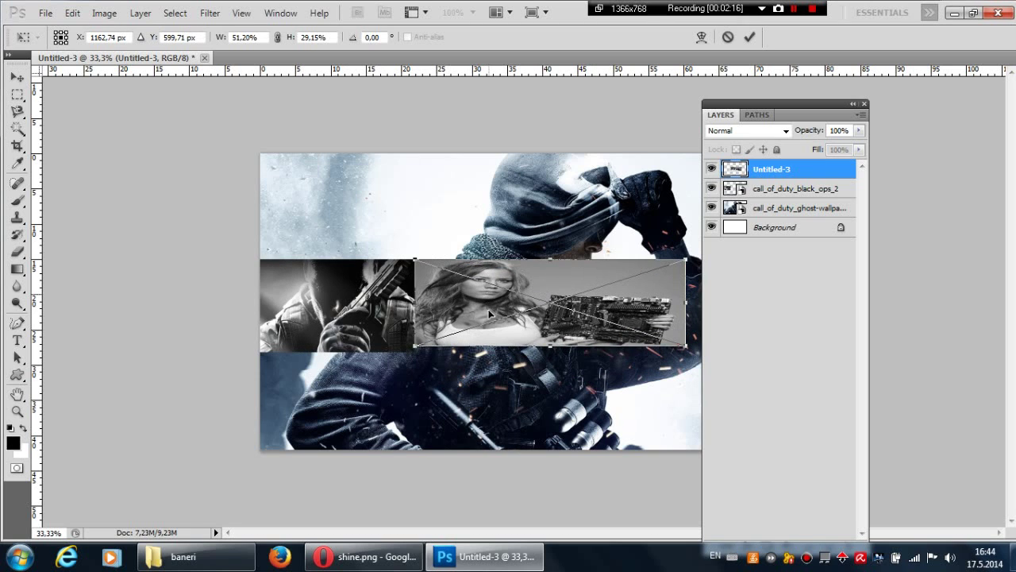
drag(417, 347, 415, 353)
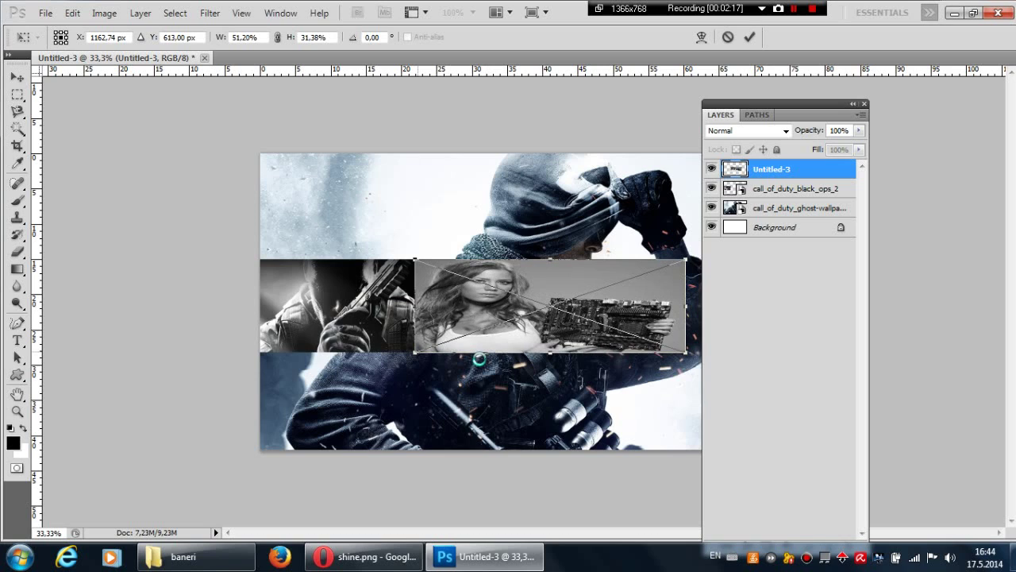
Step: Narrow the Untitled-3 picture to 29.25% using the black ops picture's width as reference, set it directly beside that picture, and commit the placement
drag(688, 307, 575, 321)
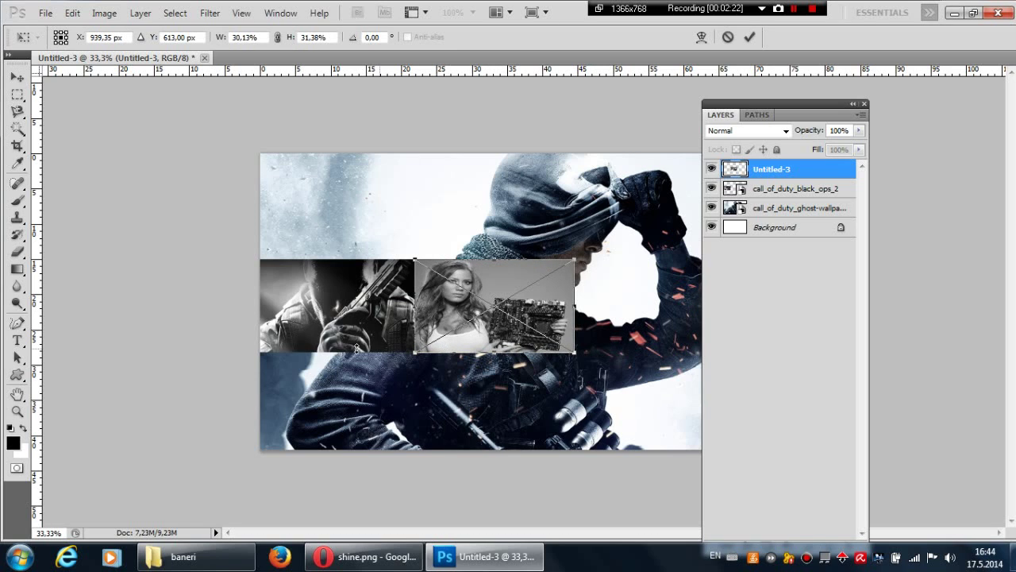
drag(476, 352, 353, 344)
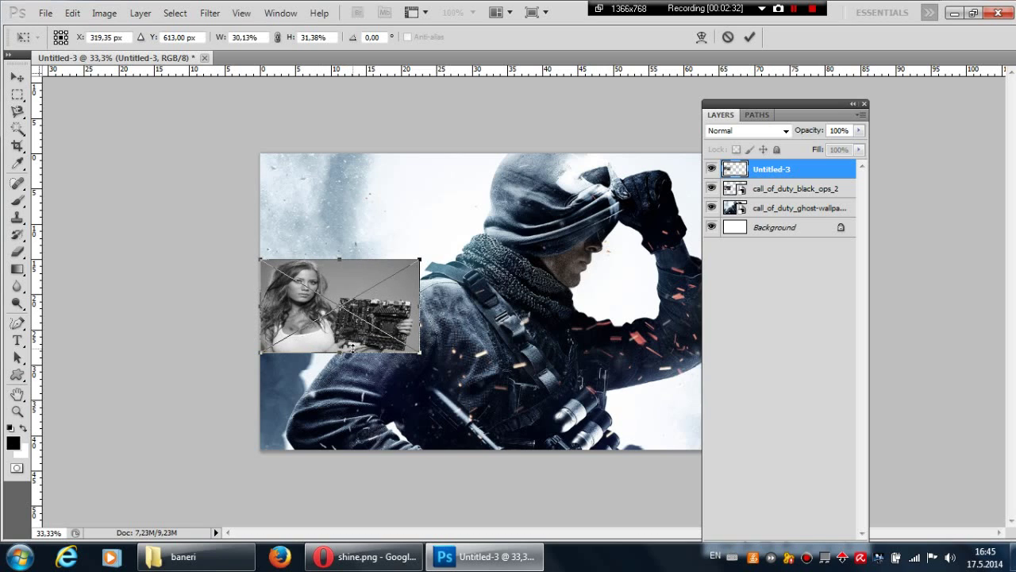
drag(420, 320, 518, 344)
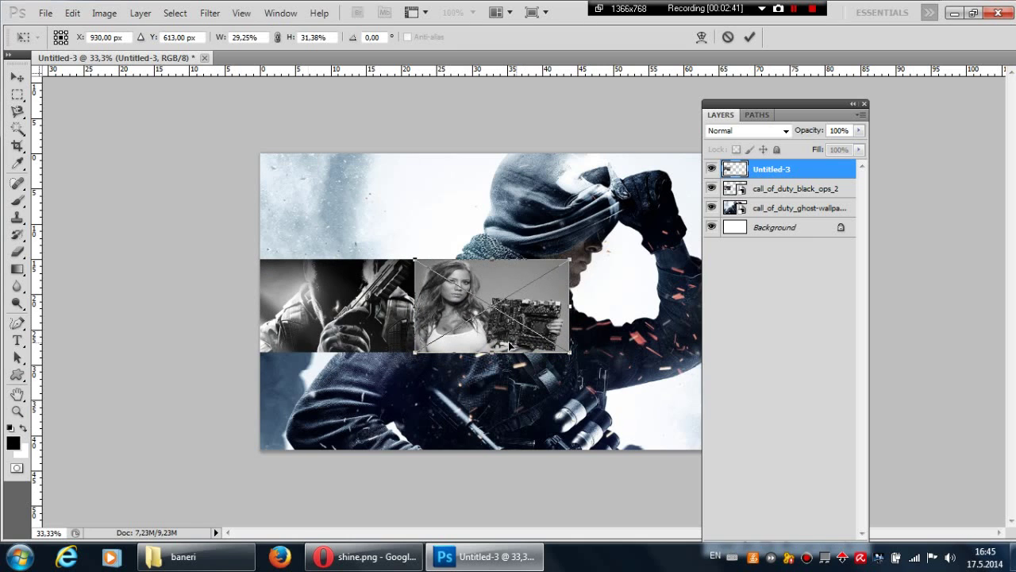
click(26, 308)
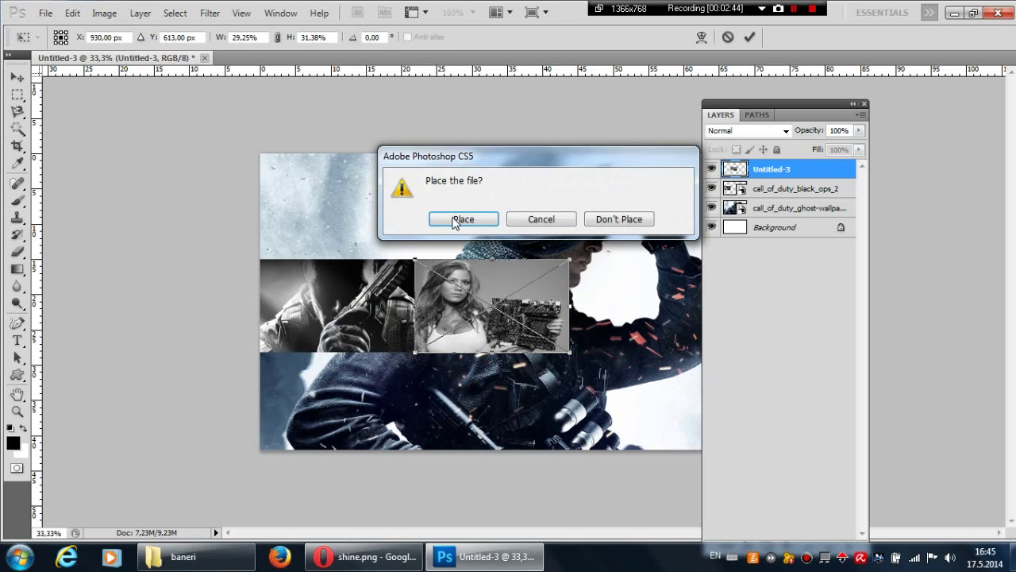
click(462, 219)
Step: Place the Untitled-5 picture from the baneri folder into the document
click(197, 557)
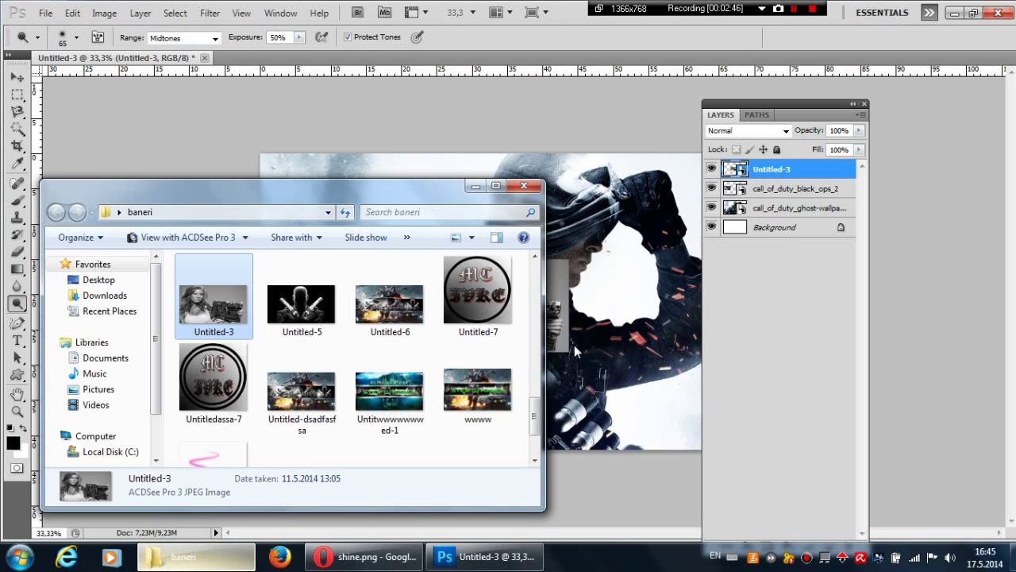
scroll(540, 412, down, 4)
scroll(544, 405, up, 6)
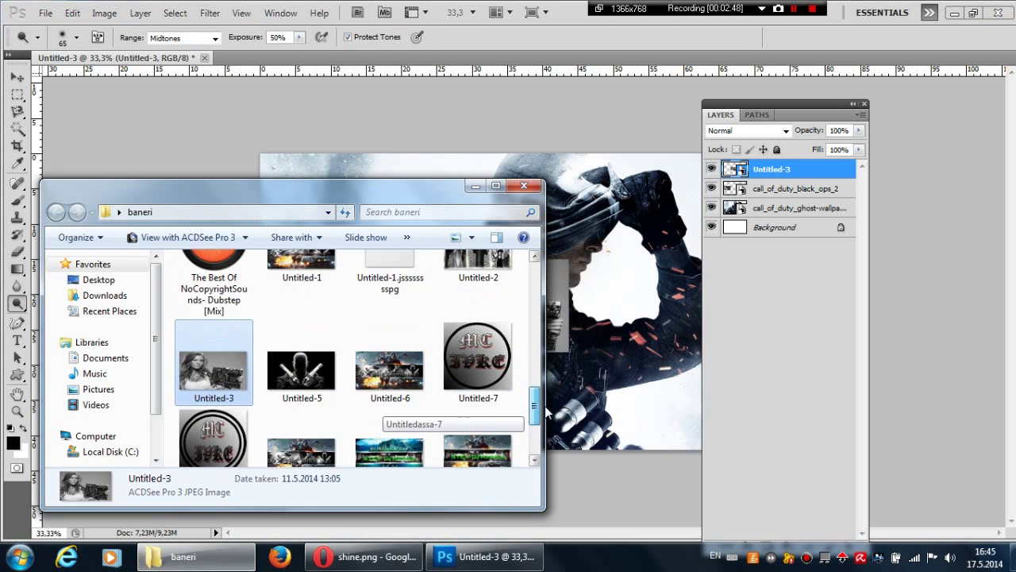
scroll(545, 406, up, 1)
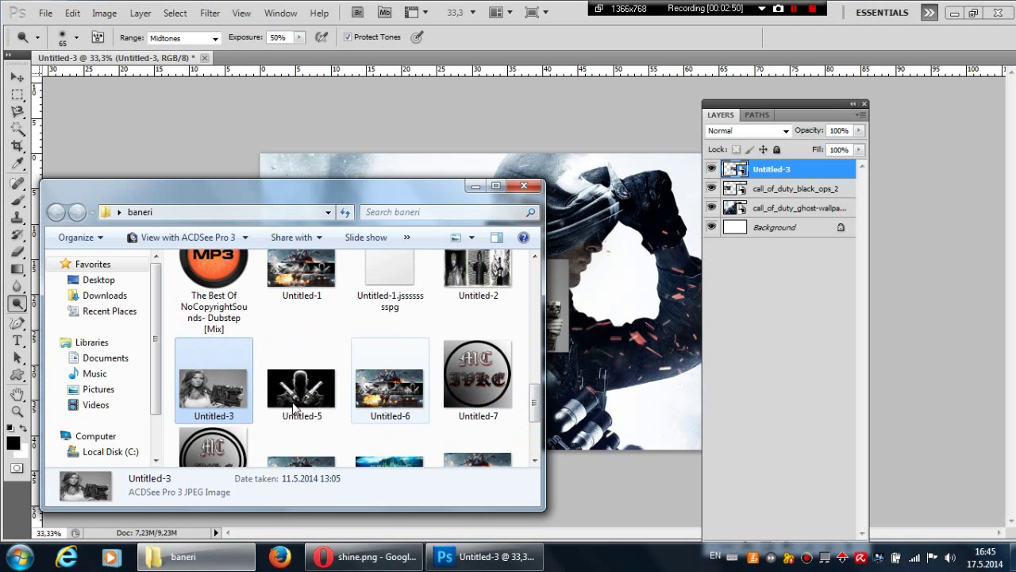
click(295, 401)
drag(587, 339, 585, 339)
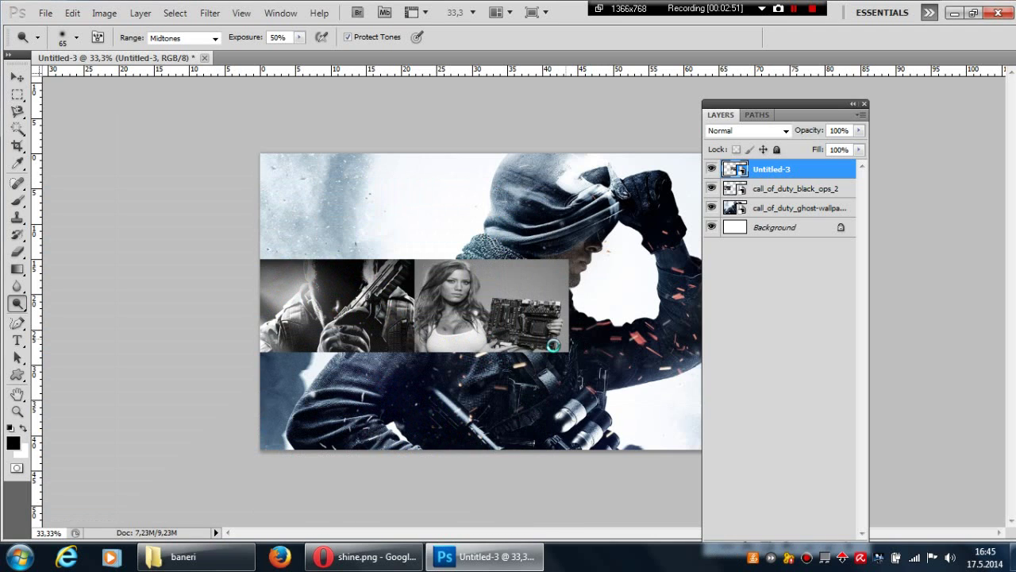
key(Return)
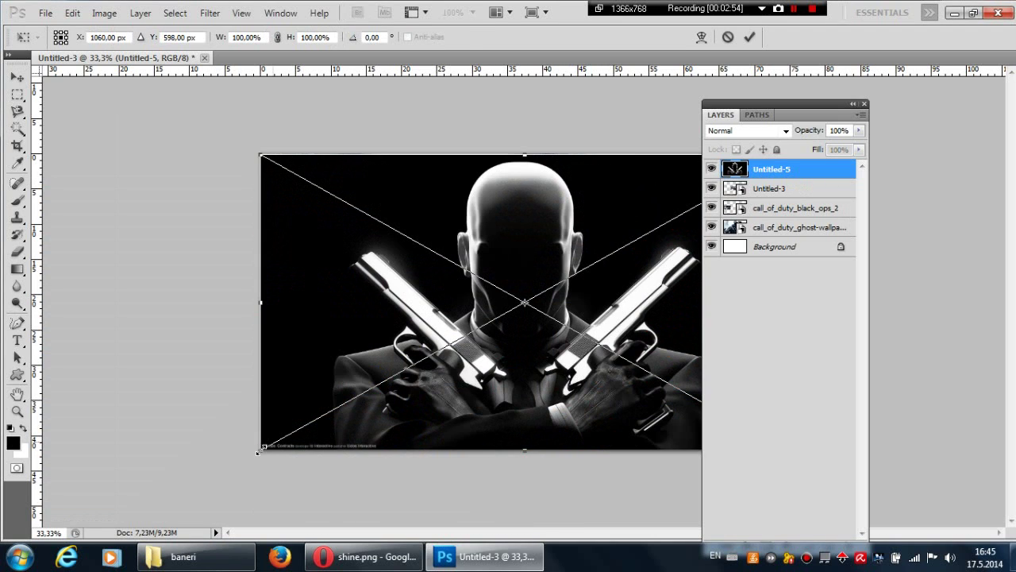
Step: Shrink the Untitled-5 picture to about 41.51% width and 29.25% height, filling the space between the Untitled-3 picture and the canvas's right edge
drag(260, 450, 465, 340)
drag(459, 152, 500, 205)
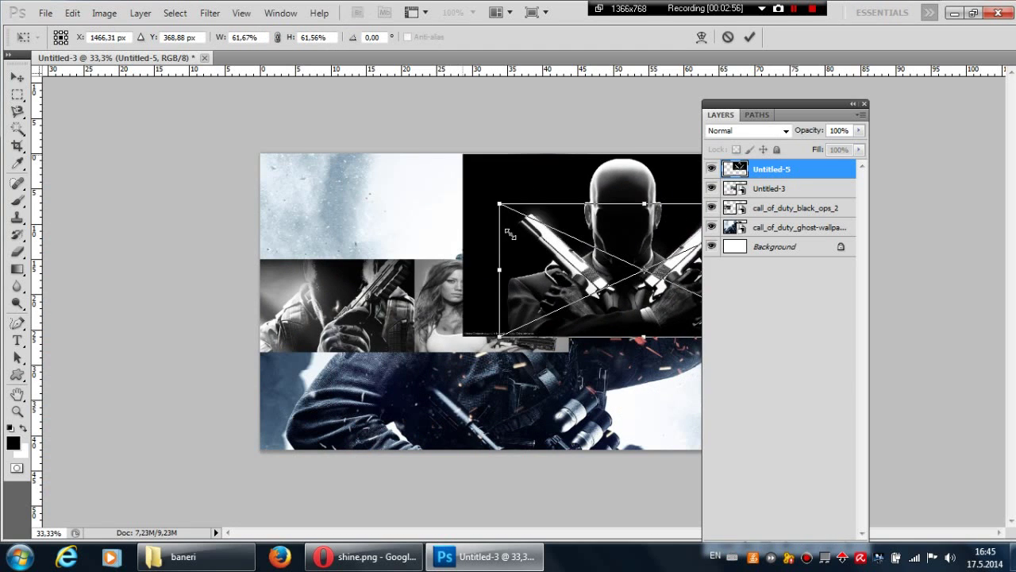
drag(553, 294, 569, 259)
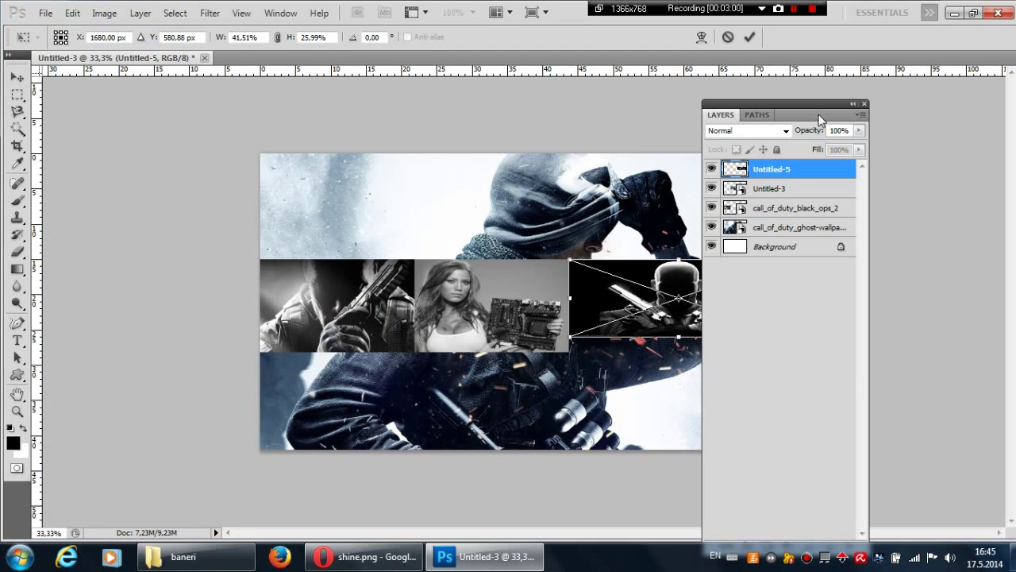
drag(820, 119, 980, 119)
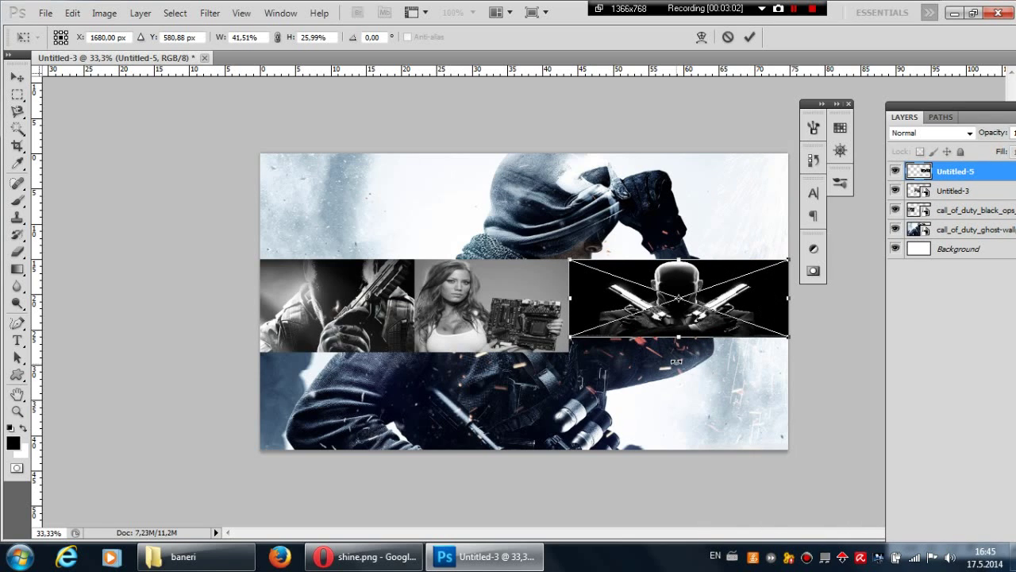
drag(682, 340, 687, 347)
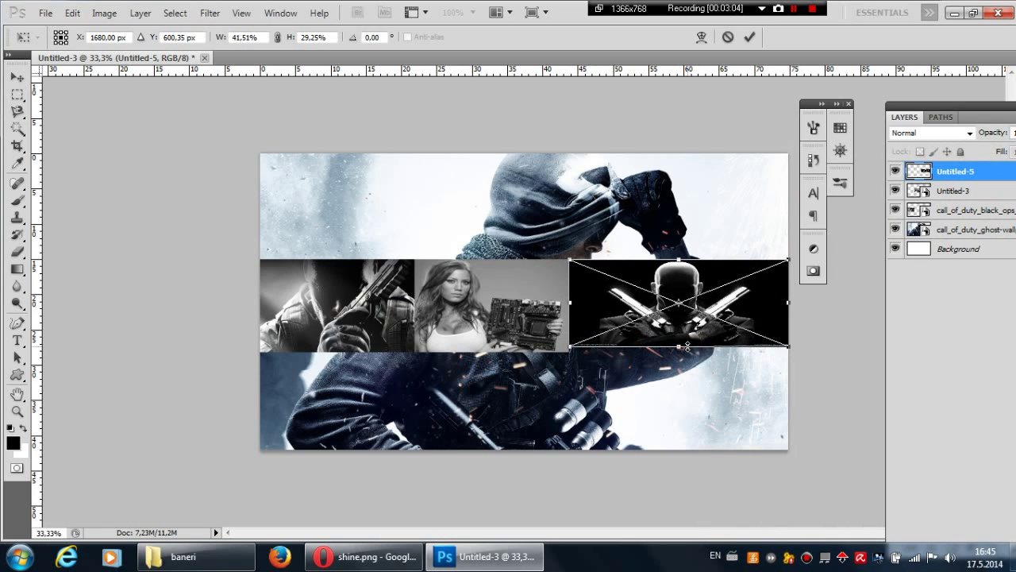
Step: Match the Untitled-5 picture to the black ops picture's size, 29.25% by 31.38%, move it to the canvas's right edge, and commit the placement
drag(570, 303, 356, 354)
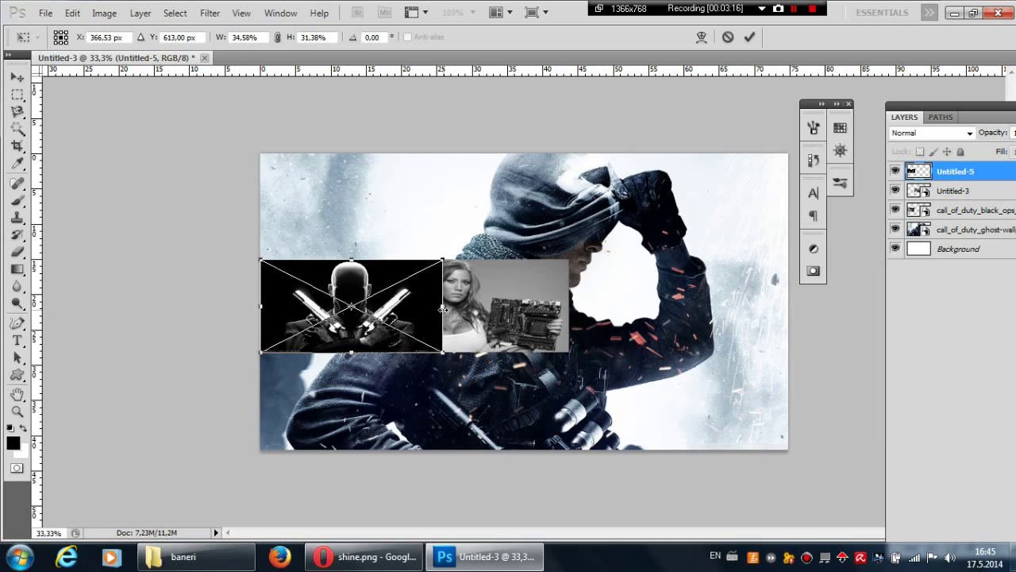
drag(435, 309, 412, 312)
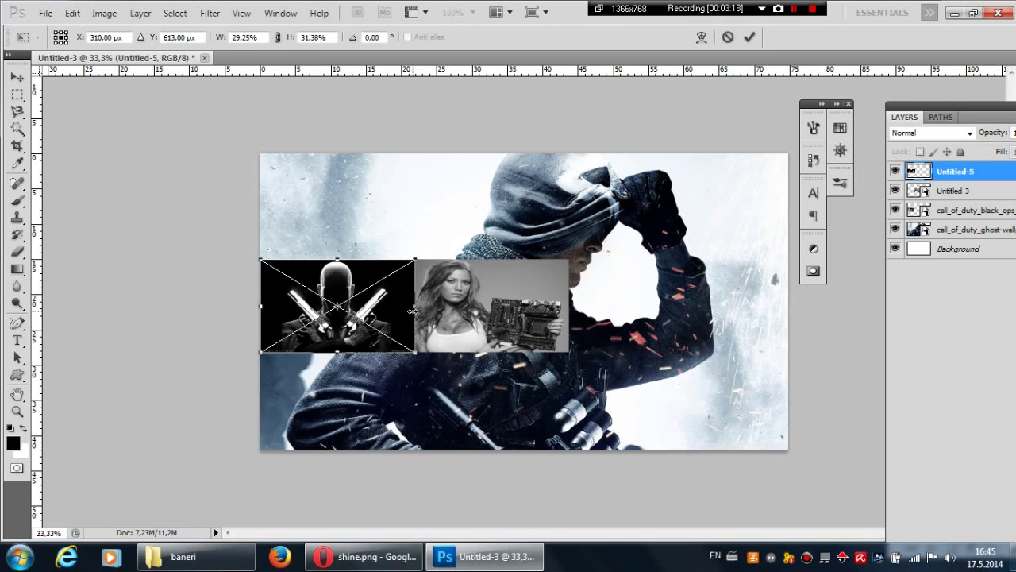
drag(370, 343, 715, 342)
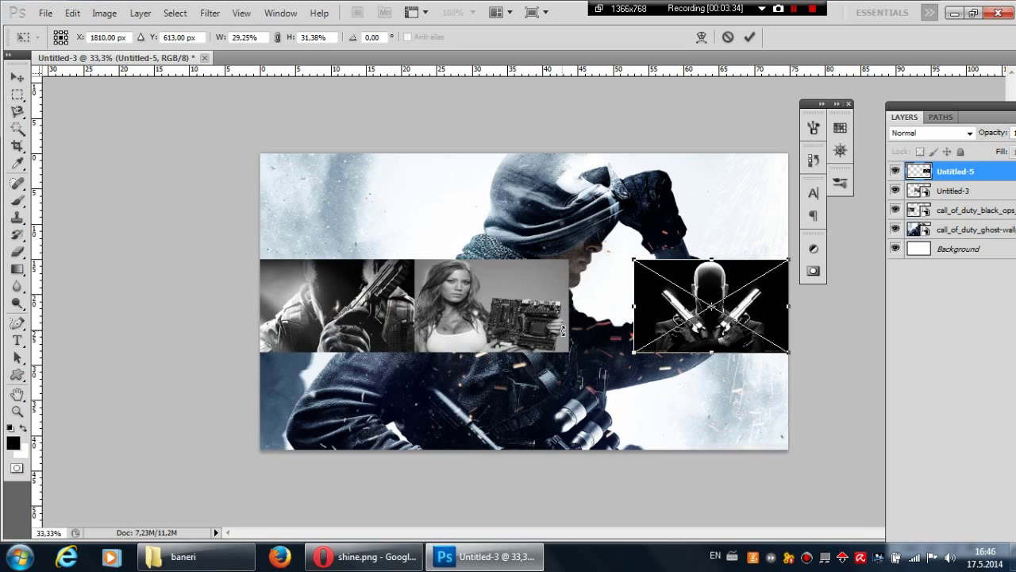
click(17, 286)
click(461, 219)
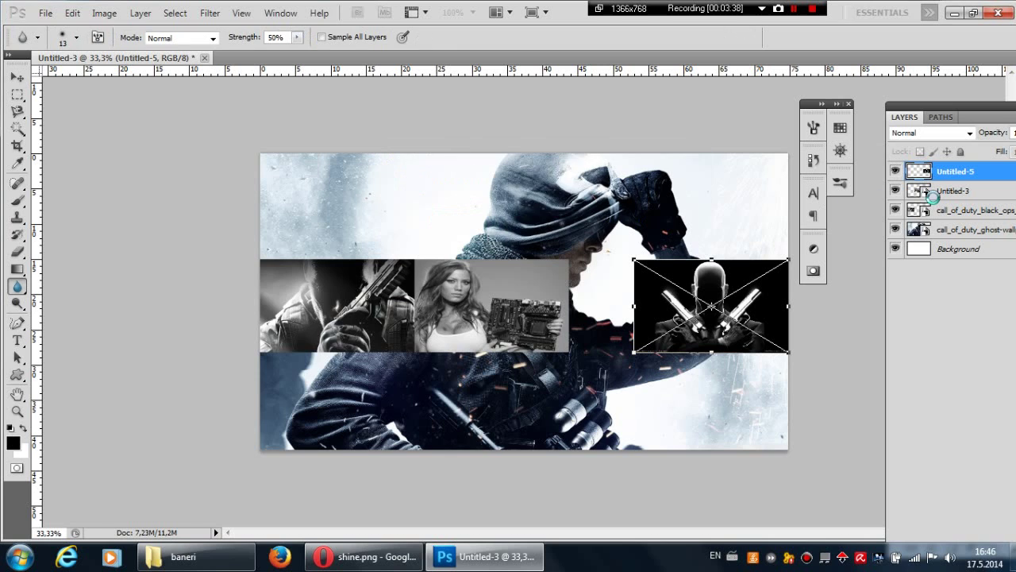
Step: Widen the Untitled-3 picture to 41.51% with Free Transform, filling the gap up to the Untitled-5 picture, and commit it
click(933, 192)
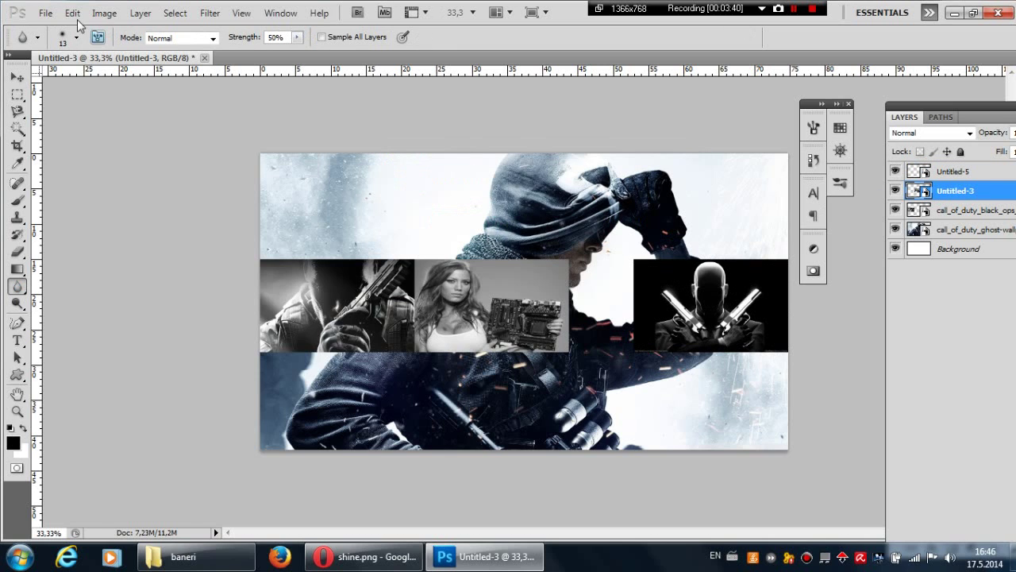
click(72, 14)
click(107, 287)
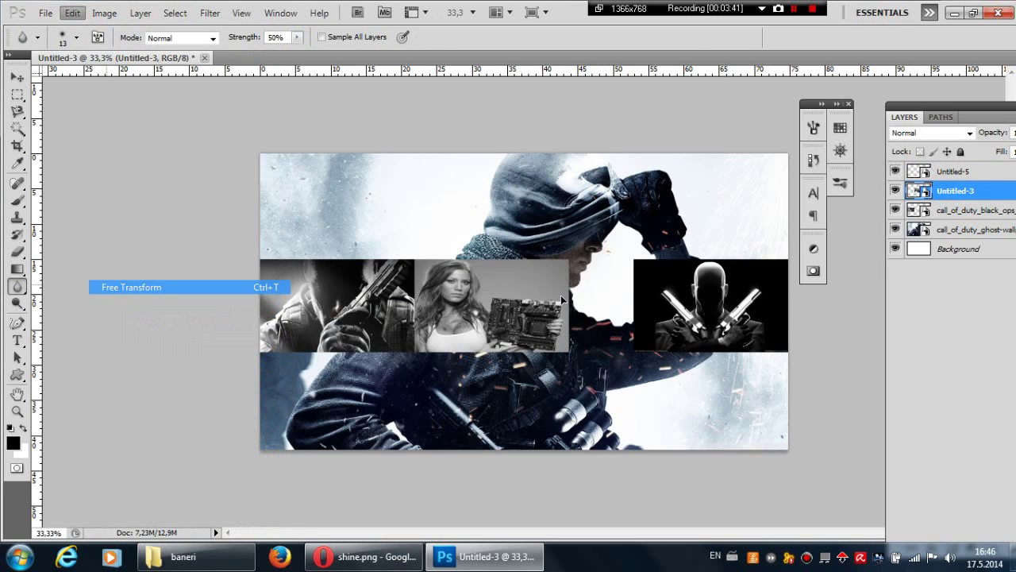
drag(568, 305, 633, 315)
click(16, 268)
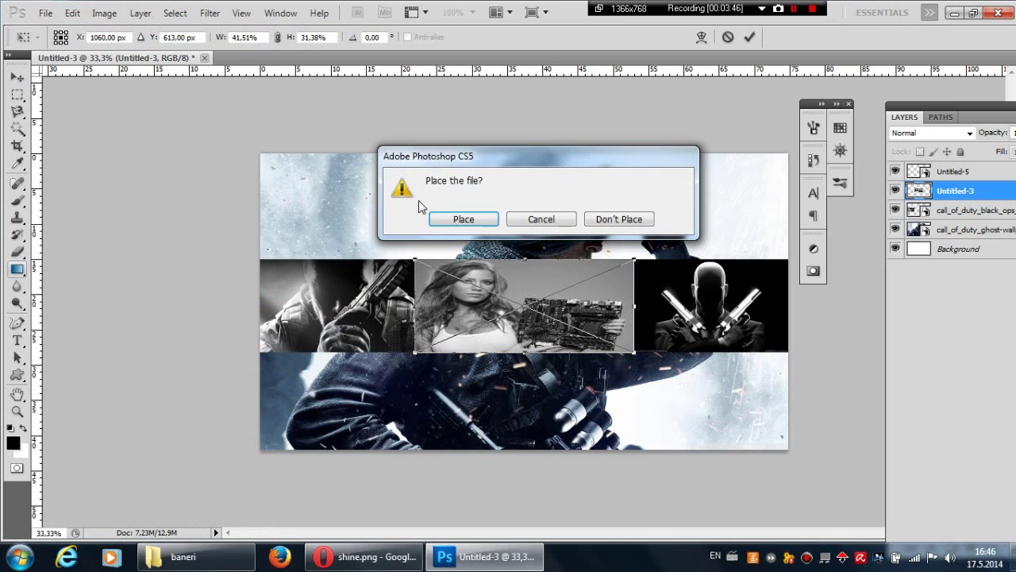
click(460, 220)
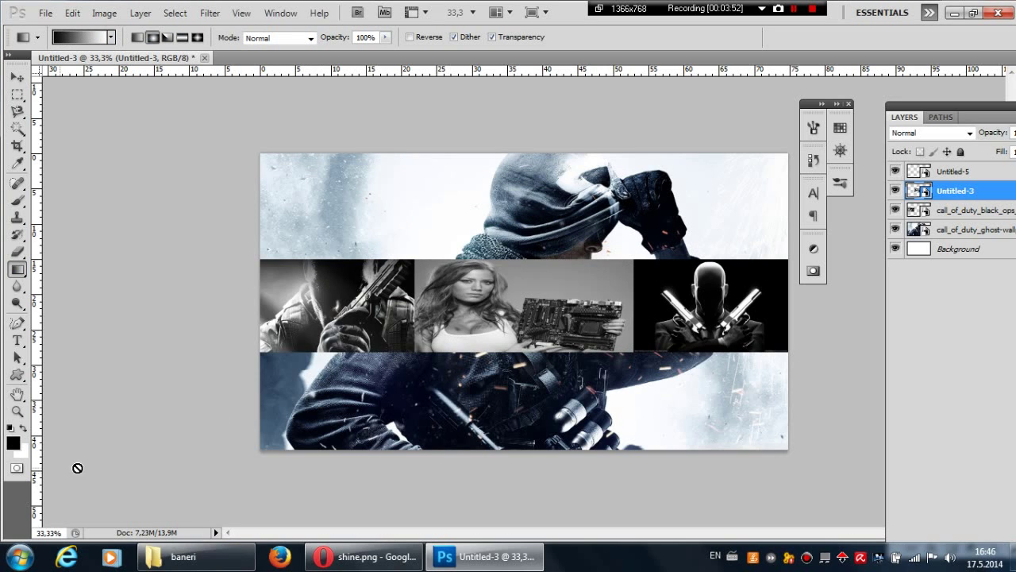
Step: Place the shine image from the baneri folder into the document
click(196, 555)
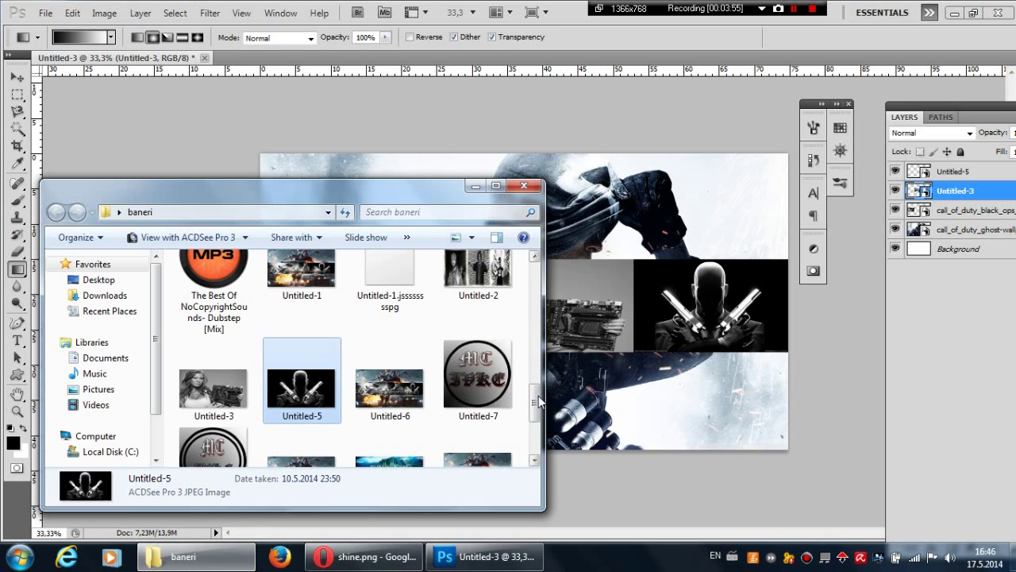
scroll(538, 403, down, 5)
scroll(508, 433, up, 6)
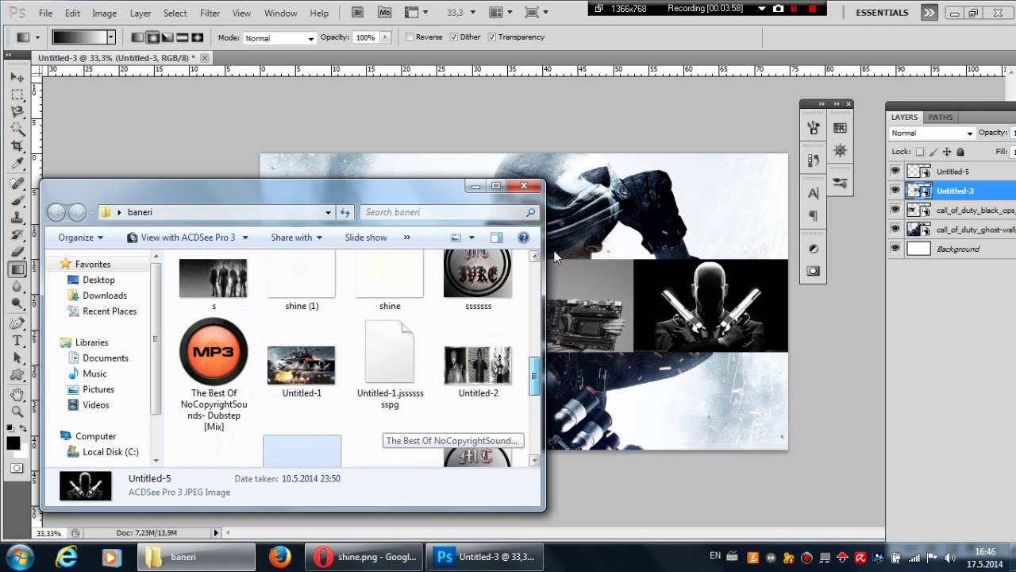
scroll(556, 256, up, 8)
scroll(560, 275, down, 5)
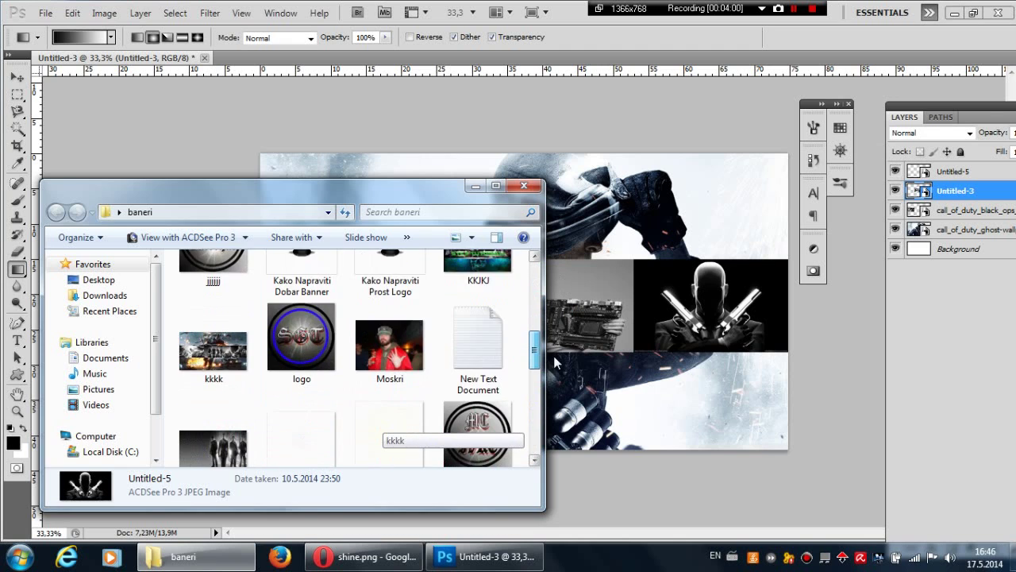
scroll(556, 362, down, 2)
drag(376, 351, 580, 330)
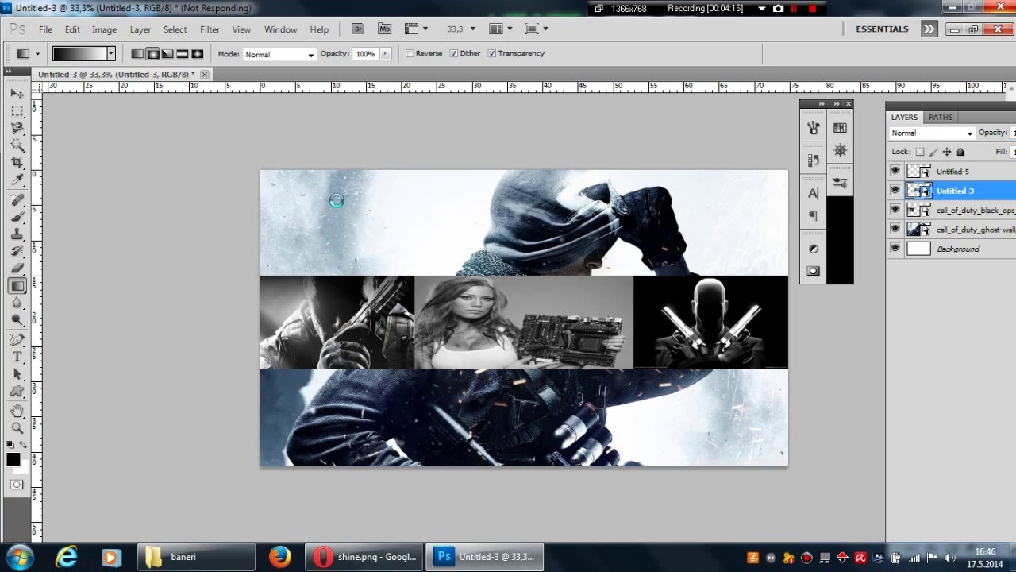
click(794, 9)
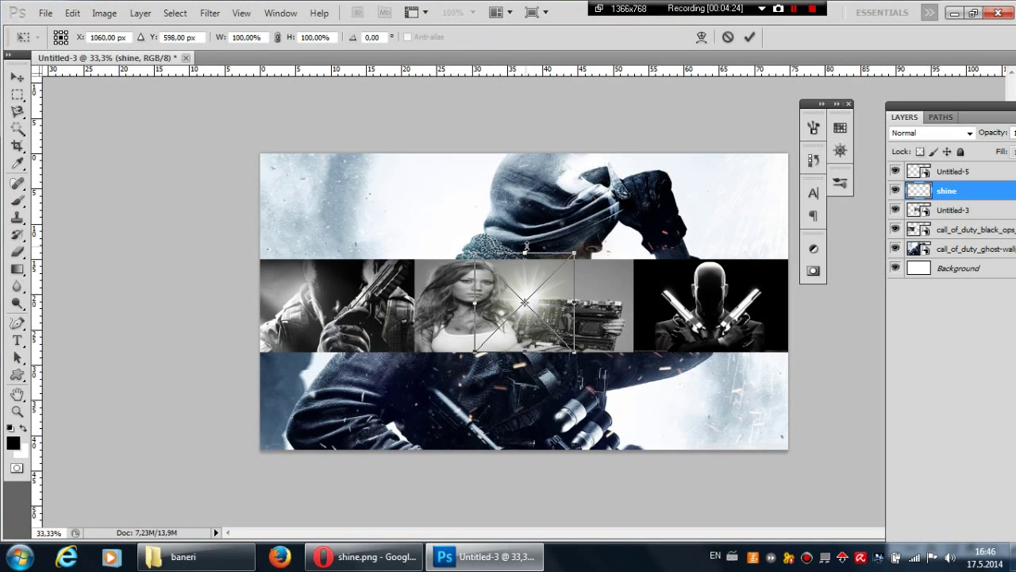
Step: Reshape the shine image to about 394.11% width and 46.25% height along the picture row's lower edge, and commit the placement
drag(527, 251, 527, 305)
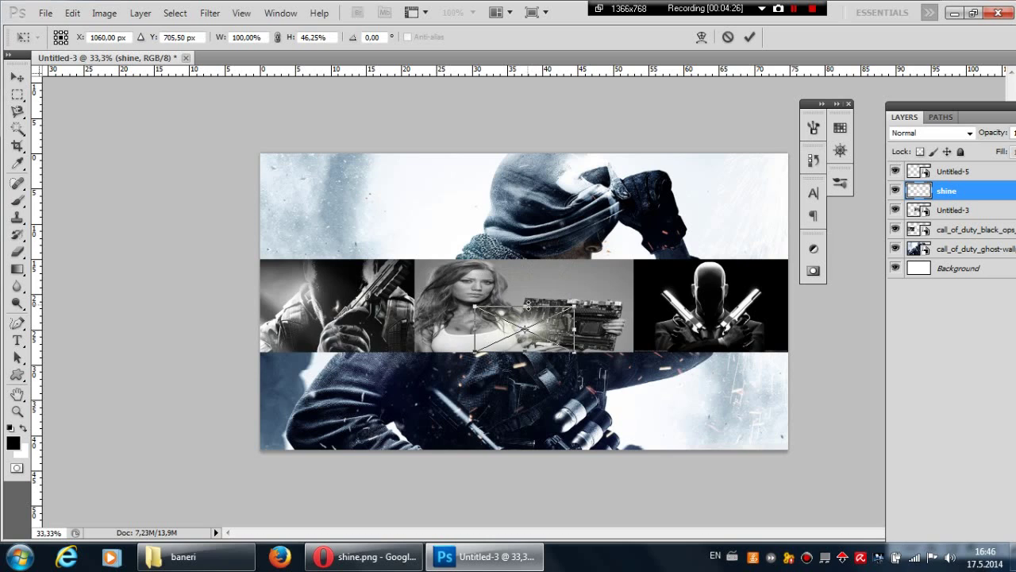
drag(490, 338, 247, 345)
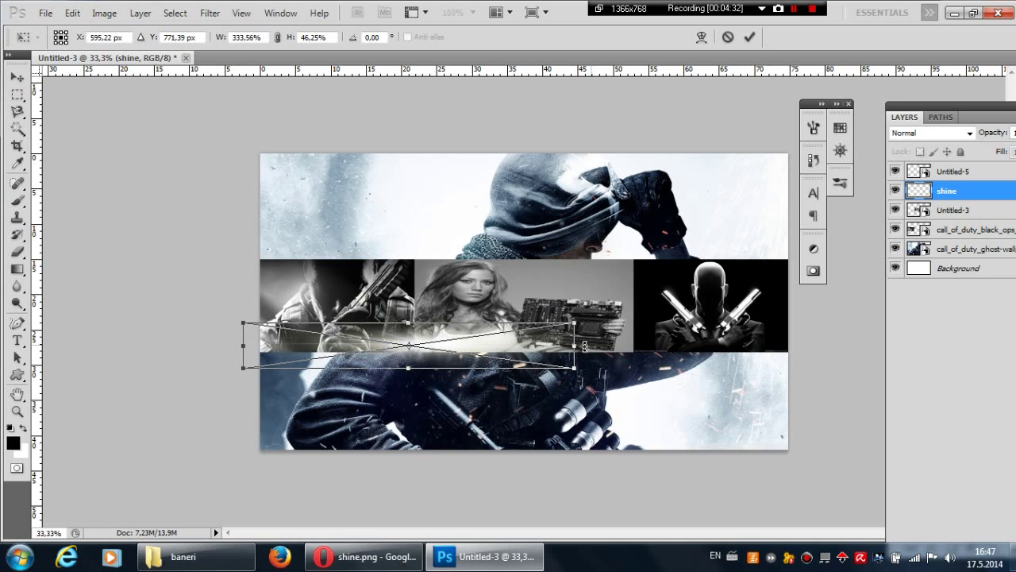
drag(604, 348, 676, 352)
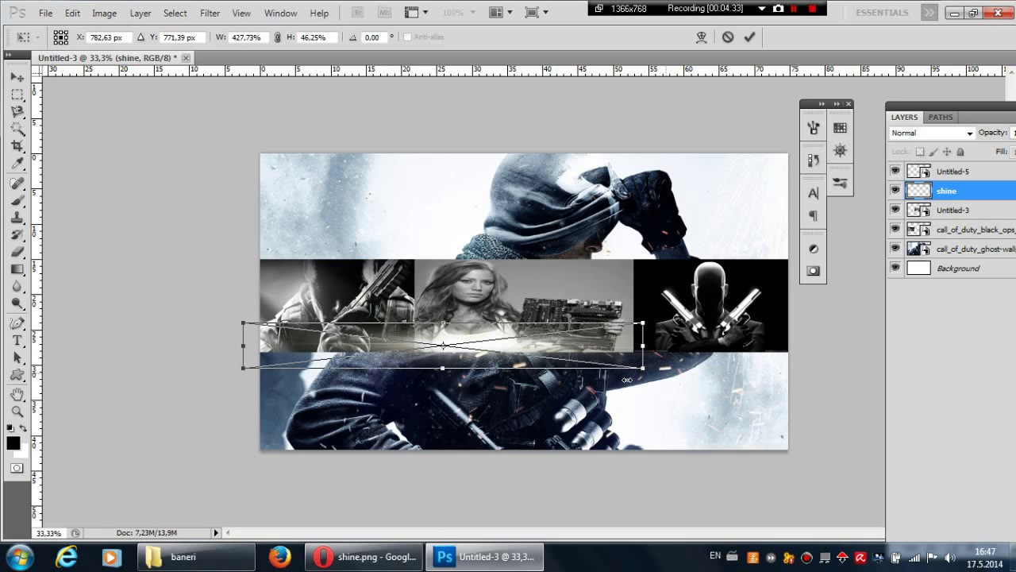
click(16, 340)
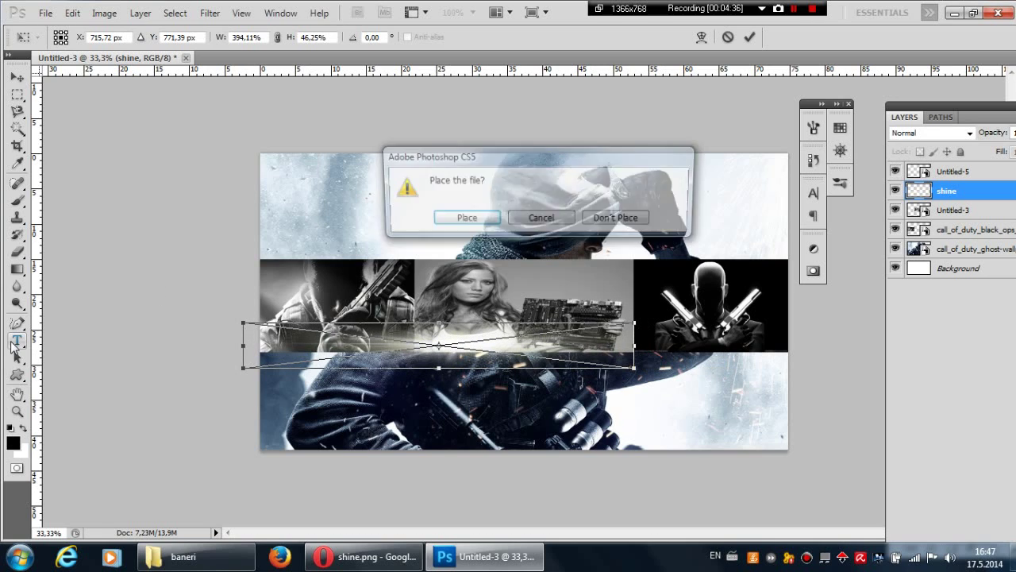
click(470, 216)
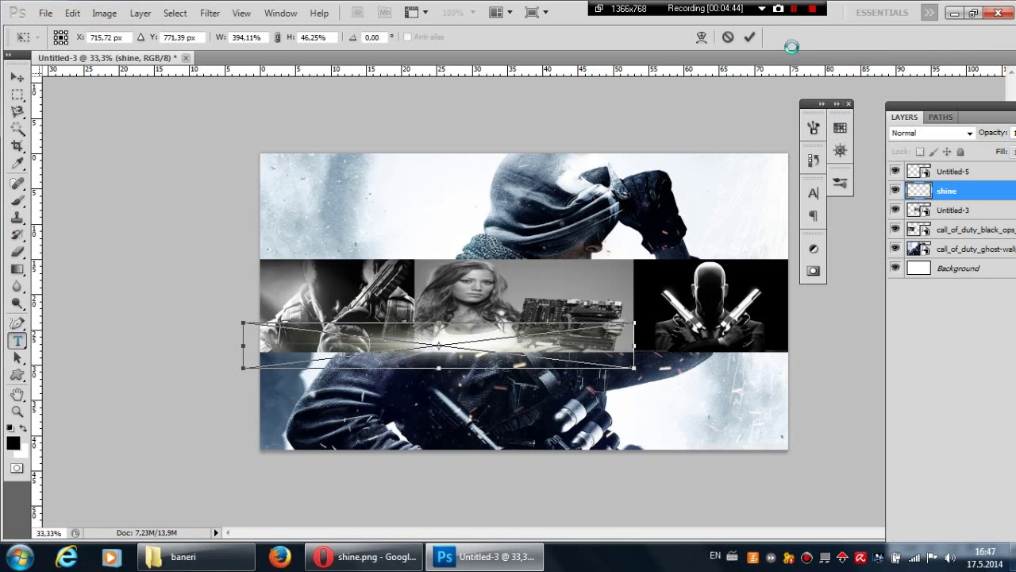
click(794, 9)
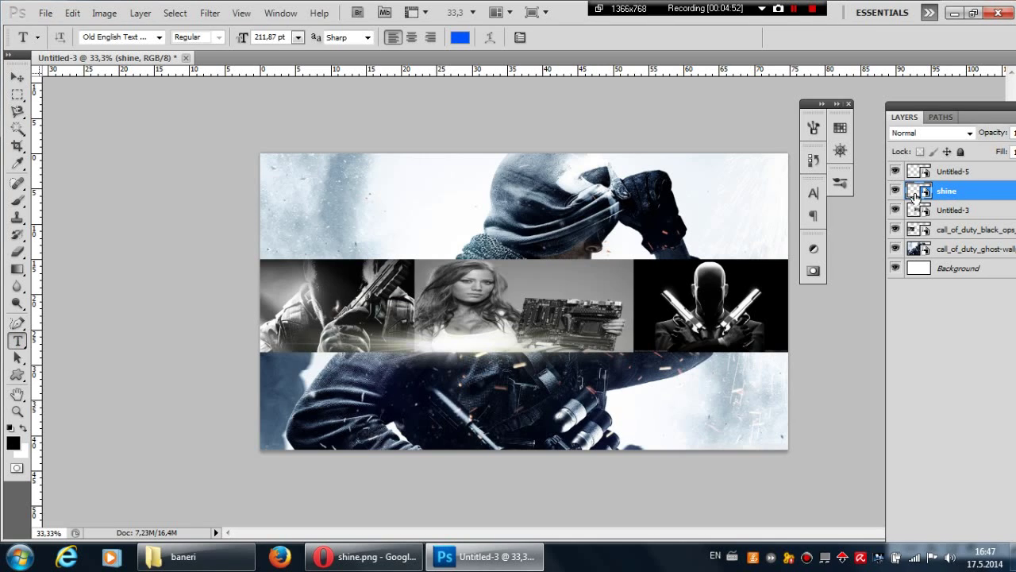
Step: Move the shine layer above Untitled-5 and widen it to about 592.26% with Free Transform, extending past both canvas edges
drag(916, 196, 916, 170)
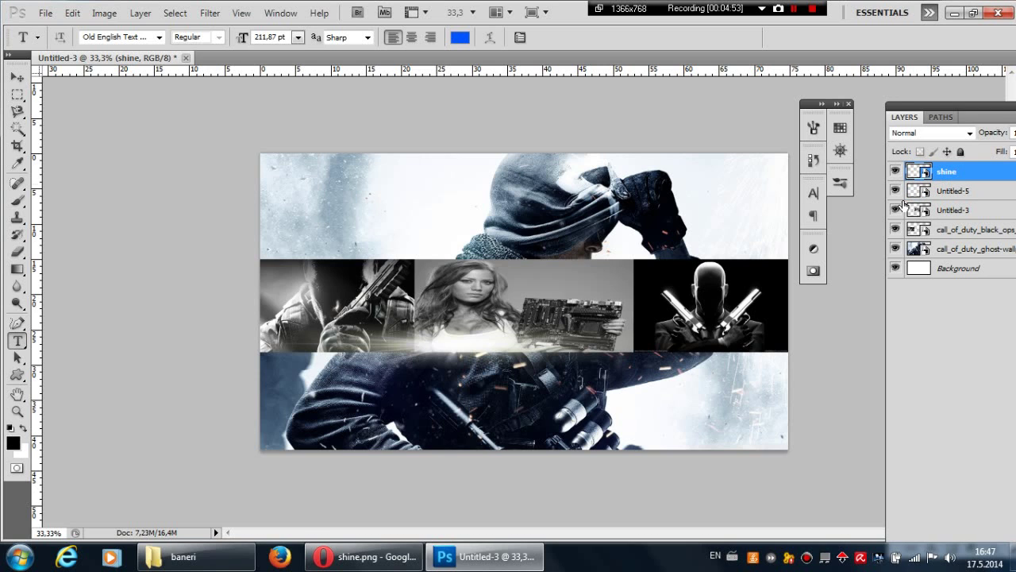
click(72, 13)
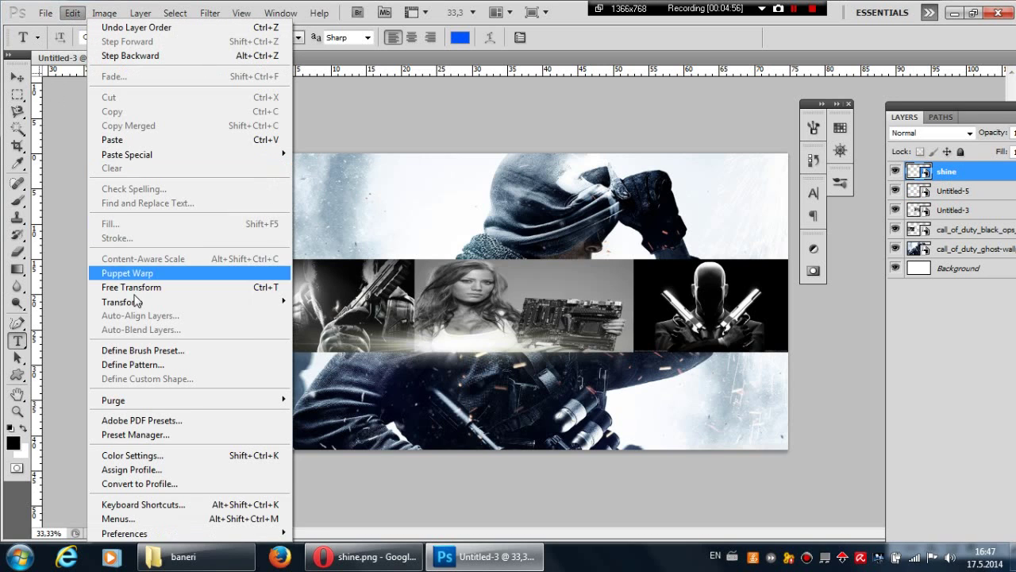
click(131, 286)
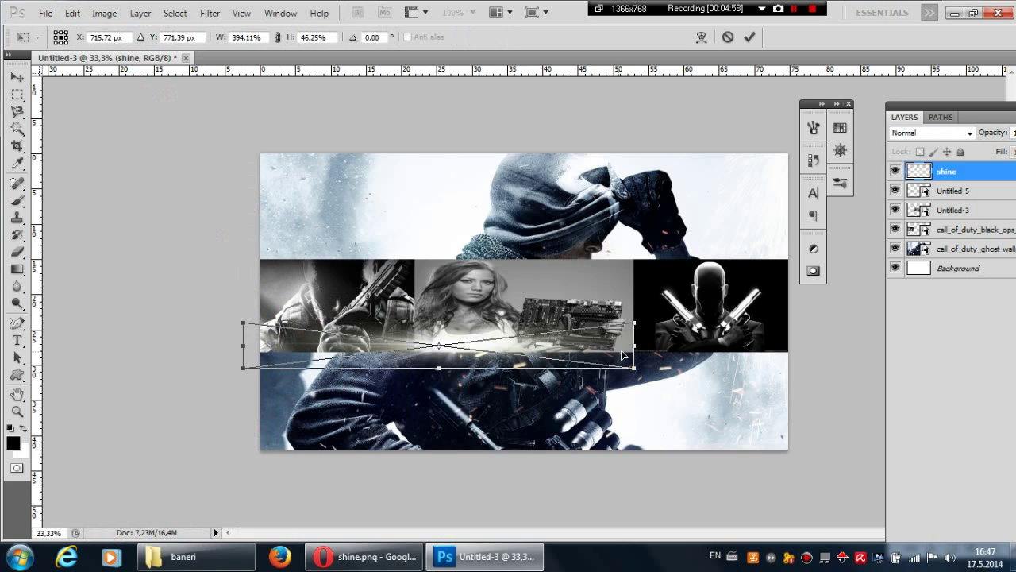
drag(630, 346, 811, 331)
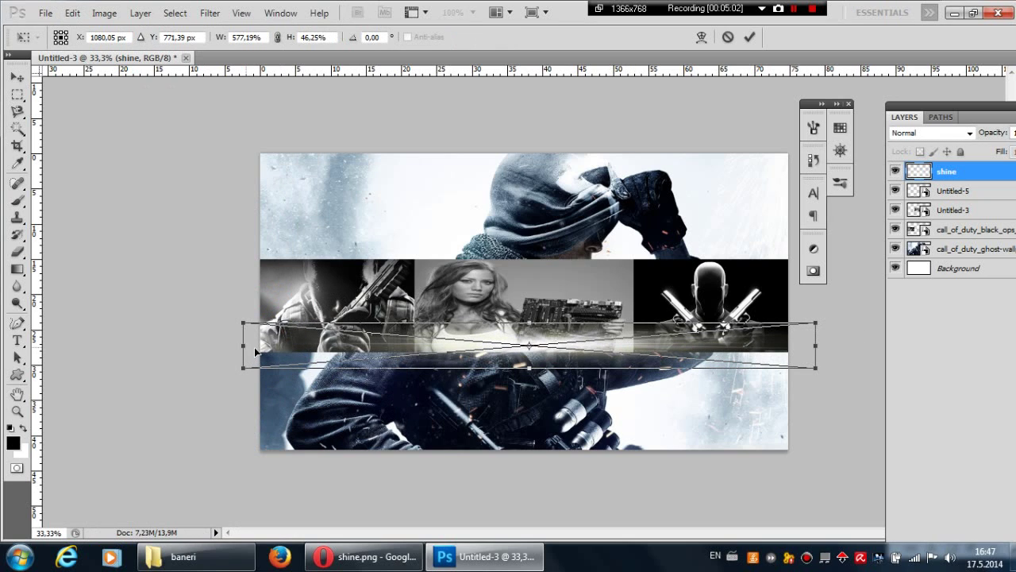
drag(254, 347, 240, 347)
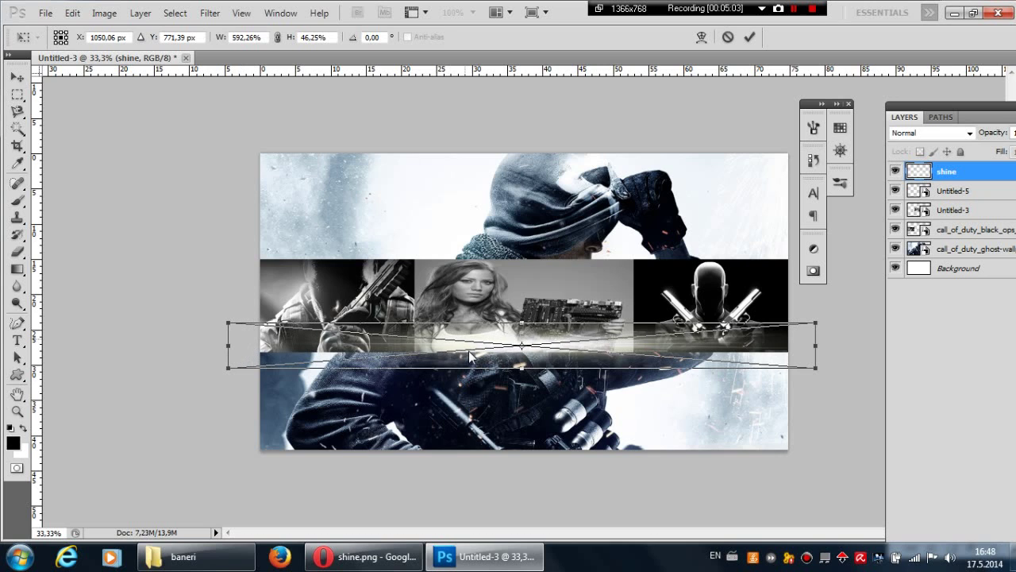
Step: Position the shine's centre at X 1060 px and Y 800 px along the picture row's lower edge, and commit the transform
drag(482, 360, 481, 359)
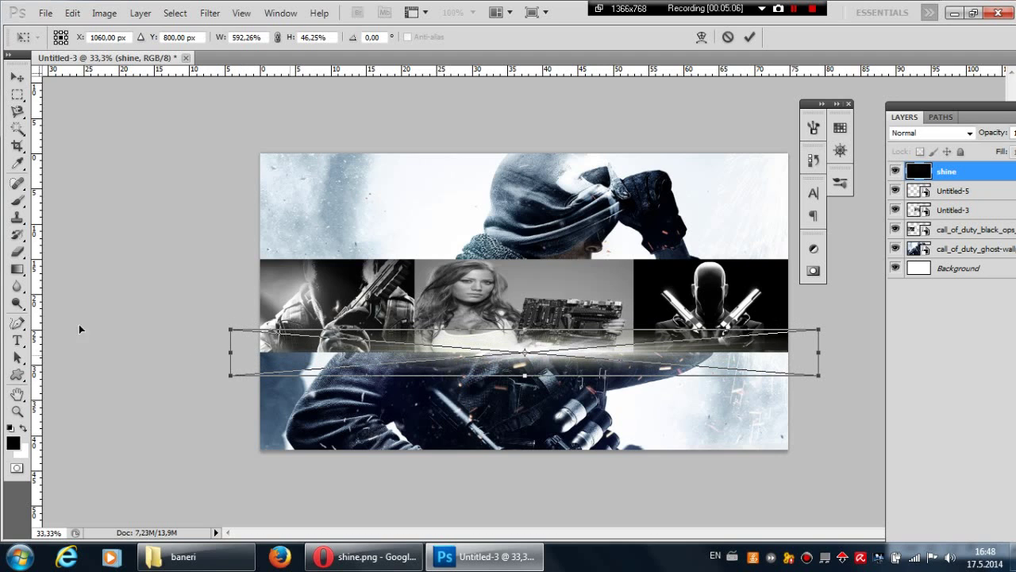
click(17, 299)
click(464, 219)
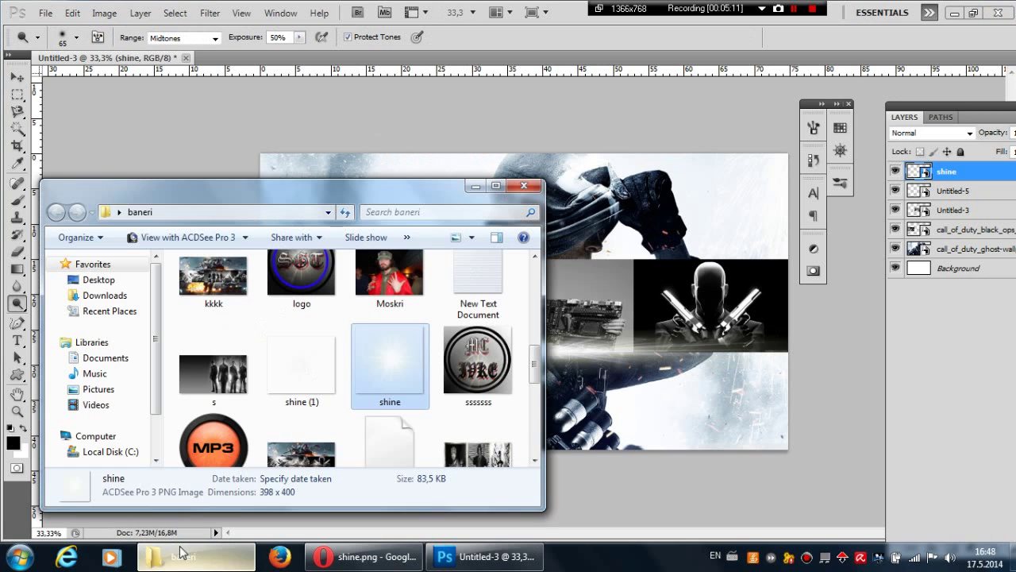
Step: Place another copy of the shine image from the baneri folder and move it over the lower part of the right-hand picture
click(173, 544)
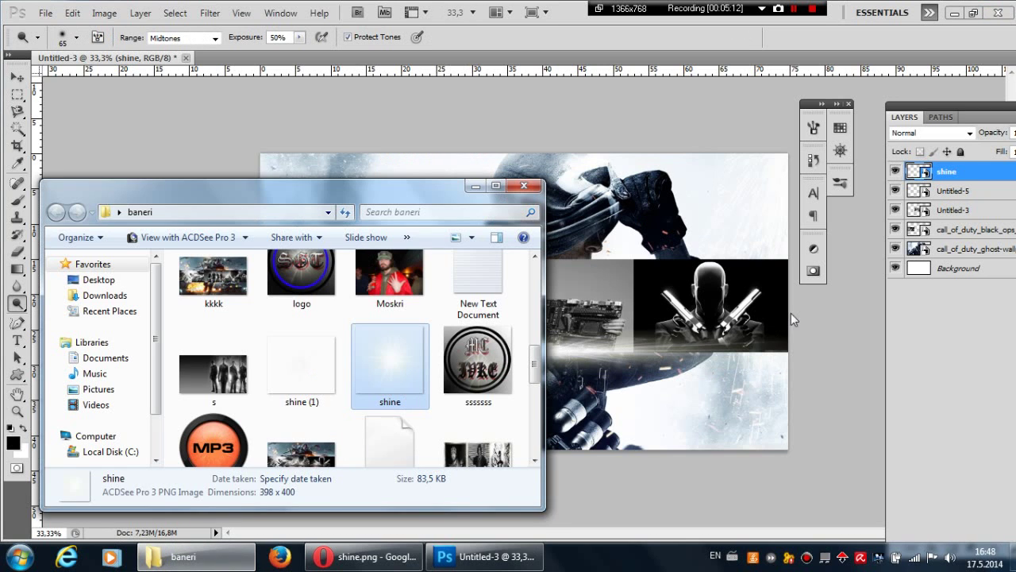
drag(755, 340, 739, 347)
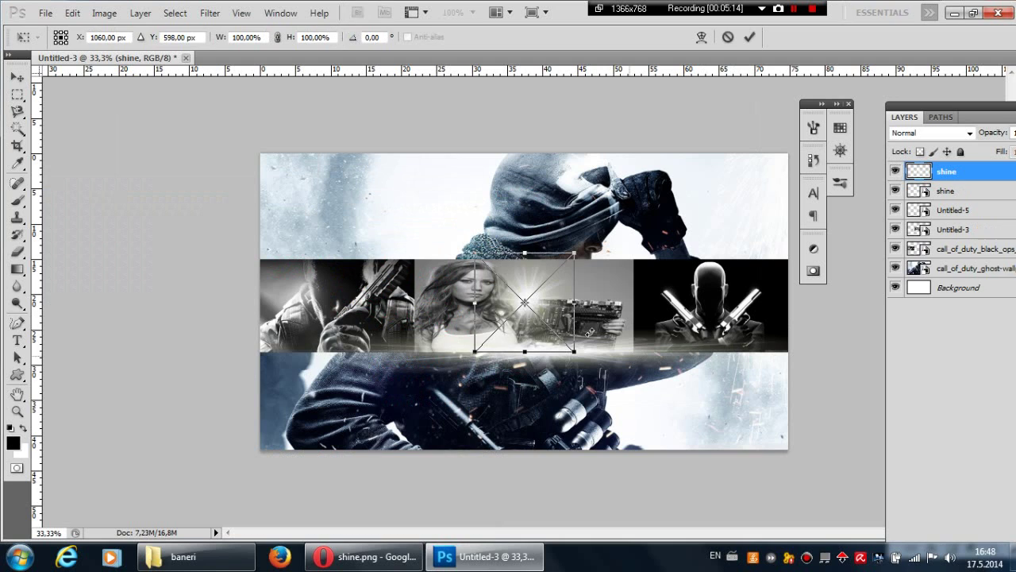
drag(528, 337, 675, 380)
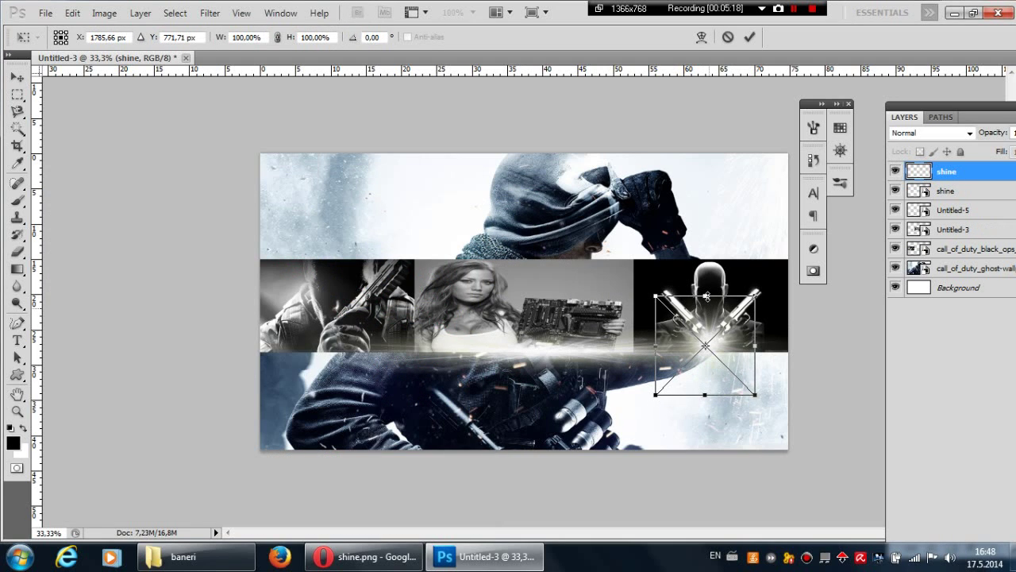
Step: Reshape this shine to about 170.82% width and 52.62% height, centred near X 1840 px and Y 800 px, and commit the placement
drag(712, 302, 712, 329)
drag(707, 391, 706, 375)
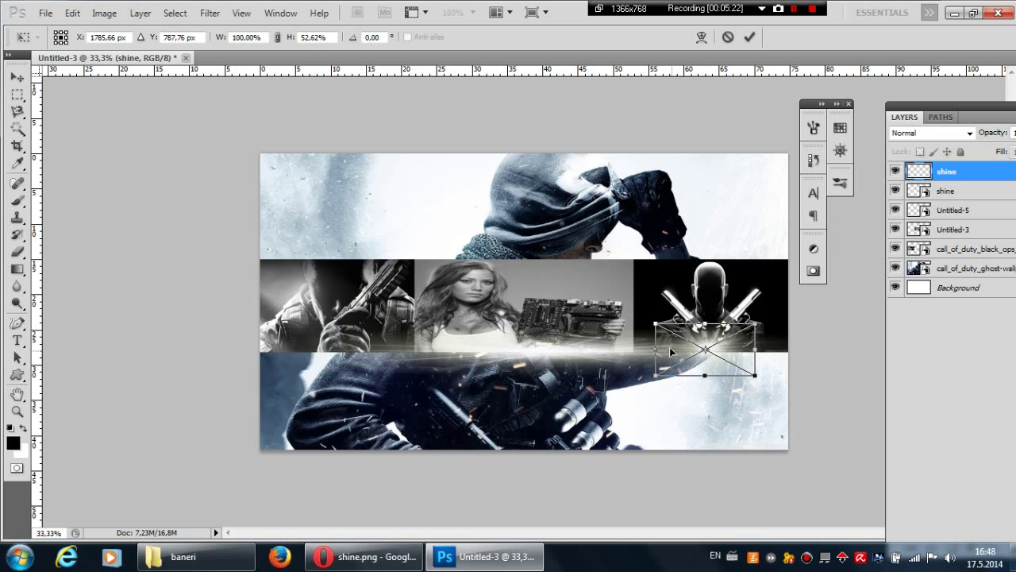
drag(650, 350, 625, 349)
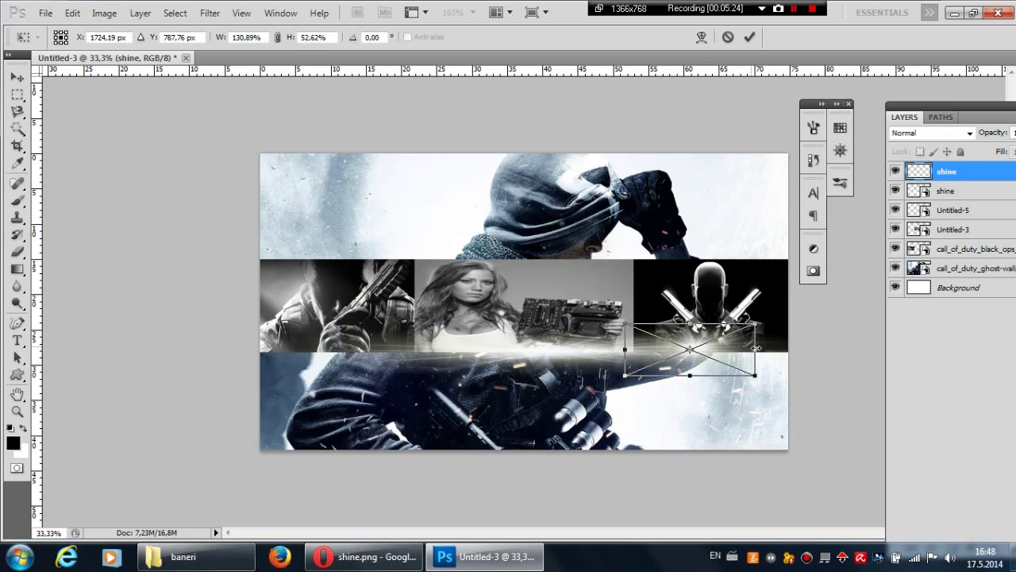
drag(756, 355, 779, 355)
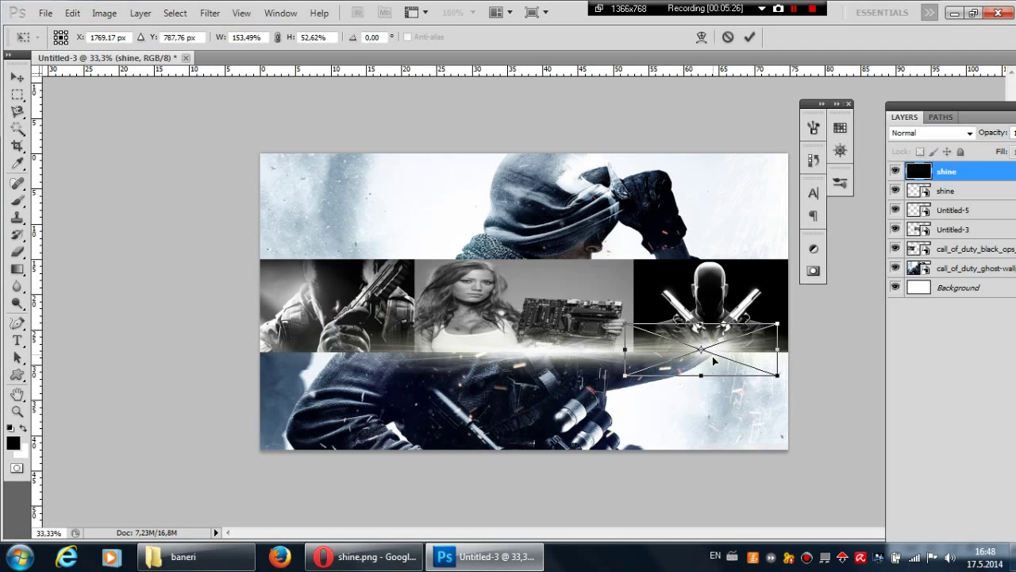
drag(719, 367, 722, 367)
drag(786, 352, 799, 352)
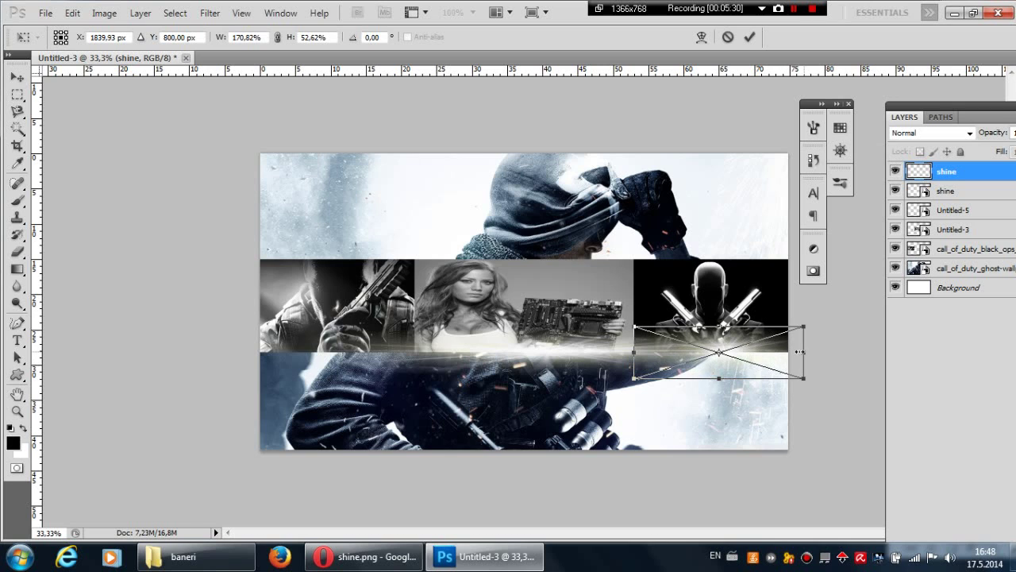
click(17, 252)
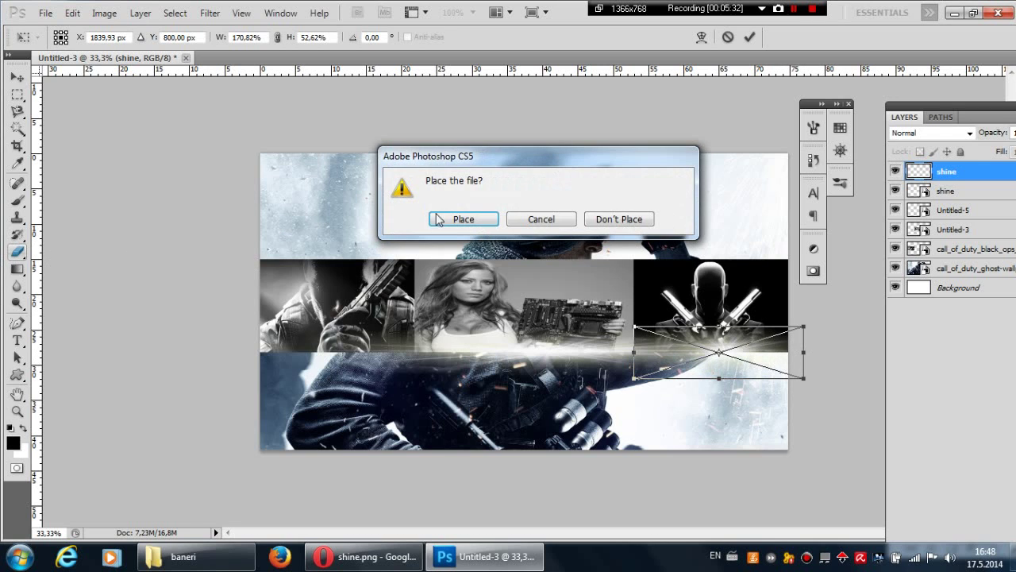
click(453, 220)
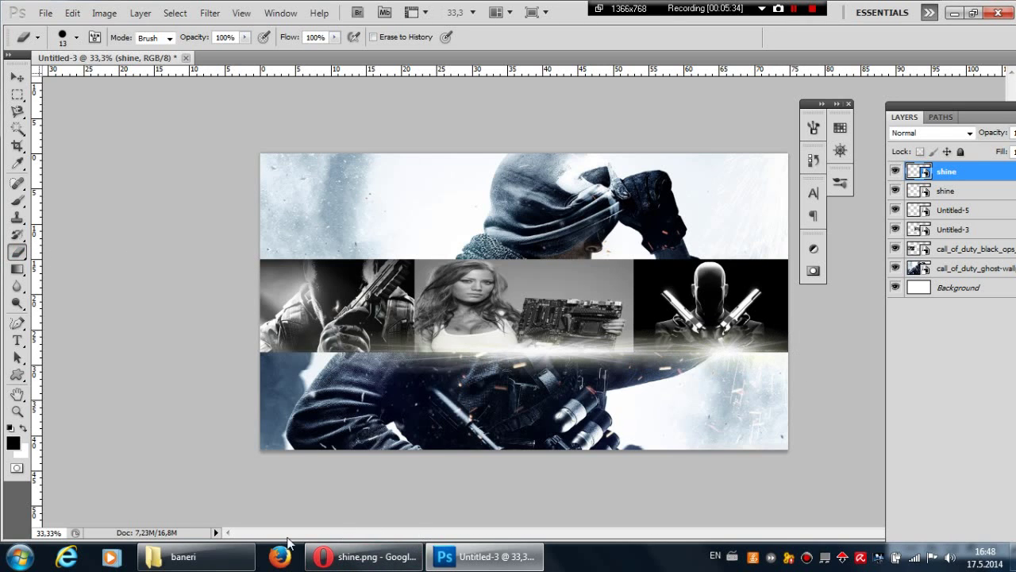
Step: Place a further shine image from the baneri folder and centre it on the left-hand picture's lower edge, at about X 250 px, Y 800 px
click(191, 566)
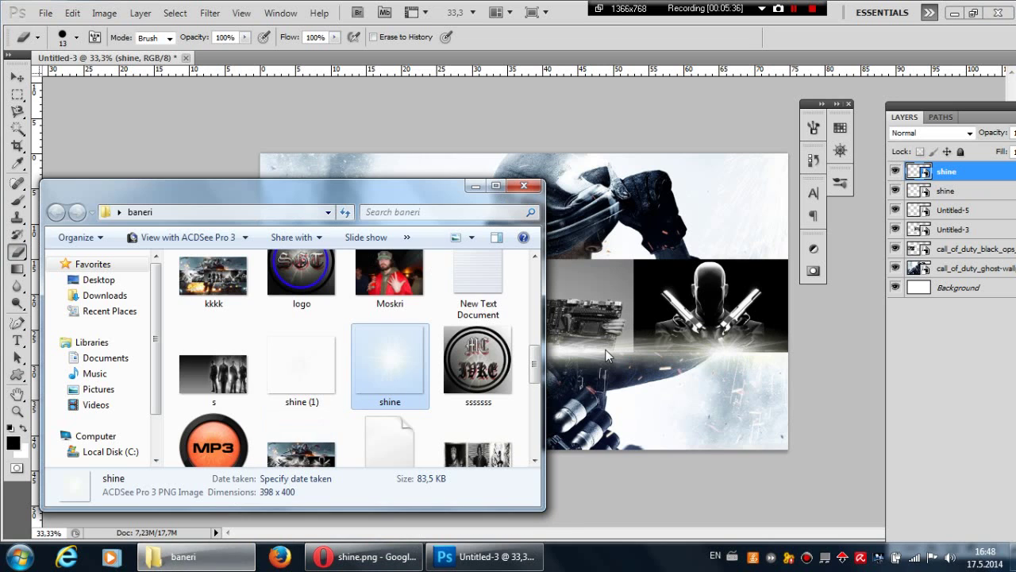
drag(606, 355, 605, 355)
drag(529, 350, 329, 381)
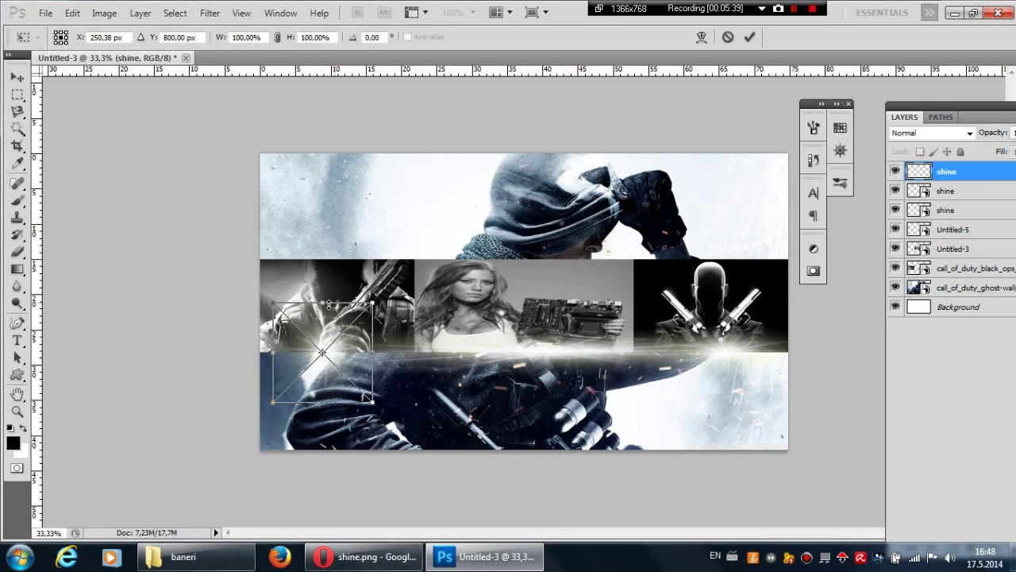
Step: Reshape the left-hand shine to about 216.64% width and 49.25% height, centred near X 312 px and Y 793.5 px, and commit the placement
drag(329, 304, 329, 330)
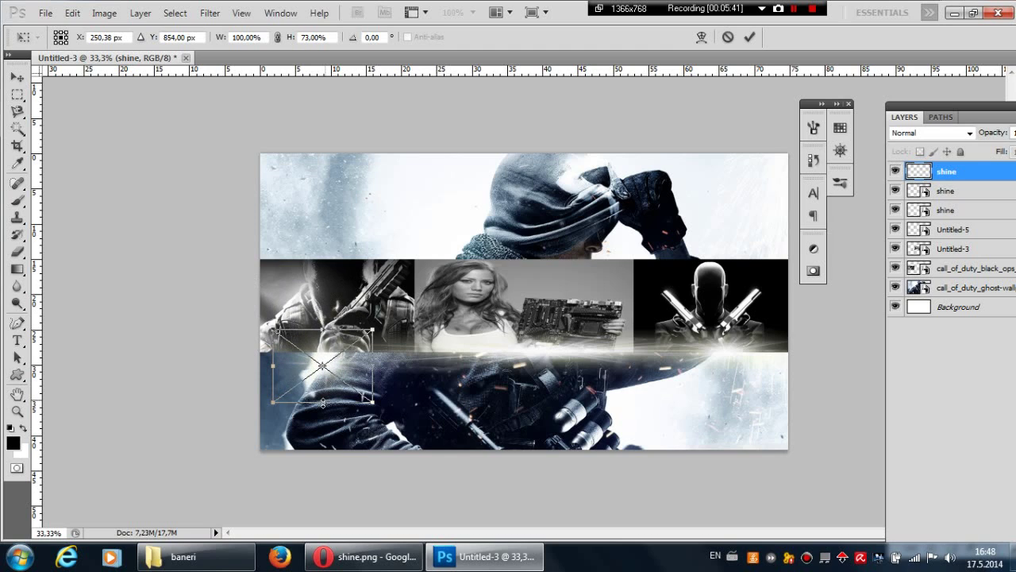
drag(322, 402, 328, 366)
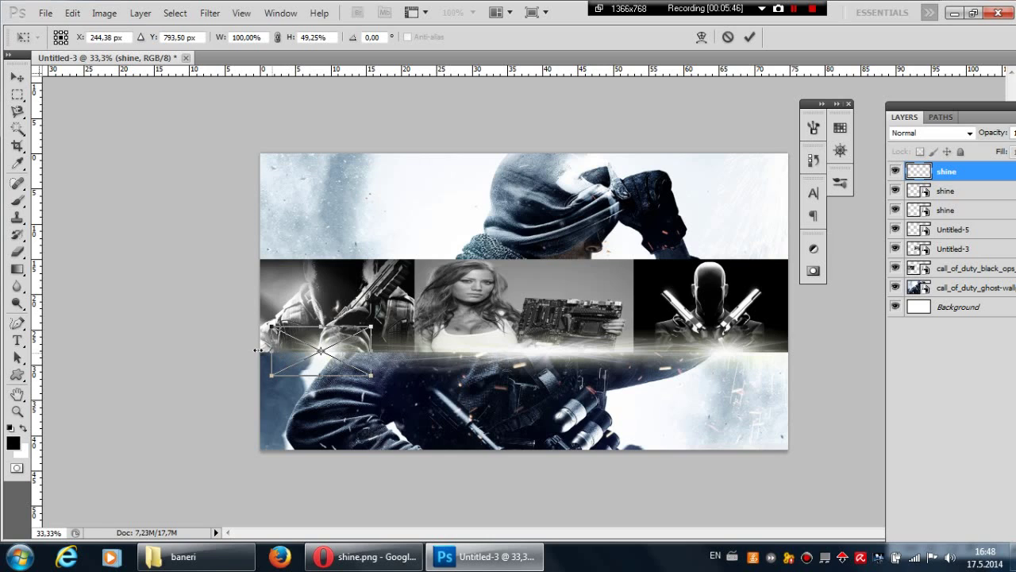
drag(257, 350, 218, 350)
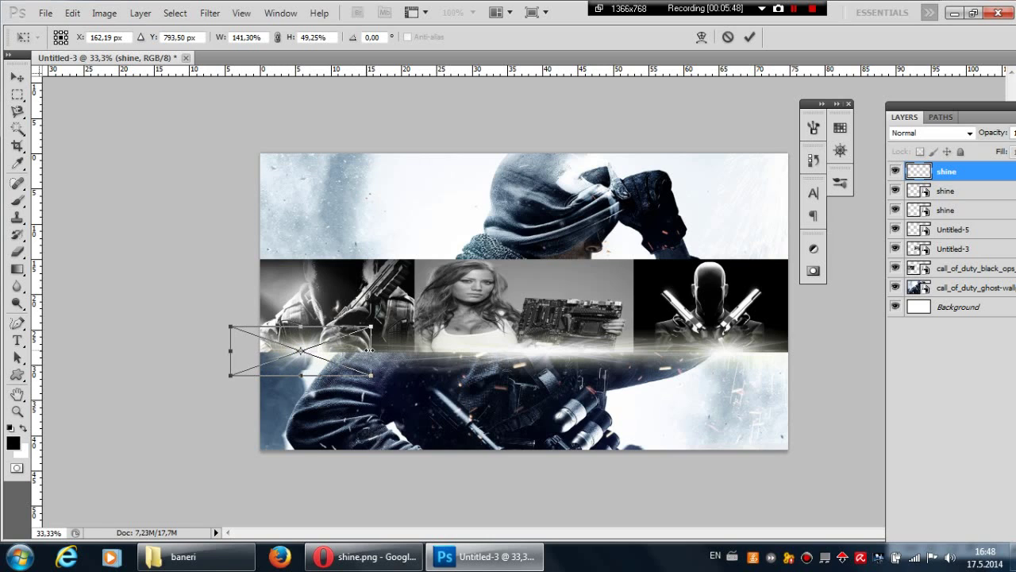
drag(370, 350, 444, 355)
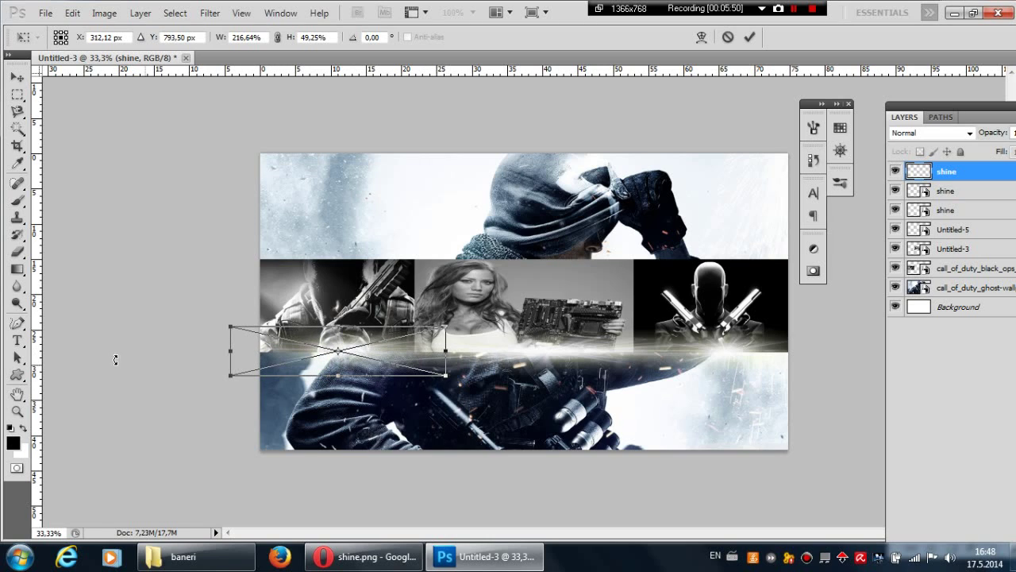
click(19, 359)
click(468, 219)
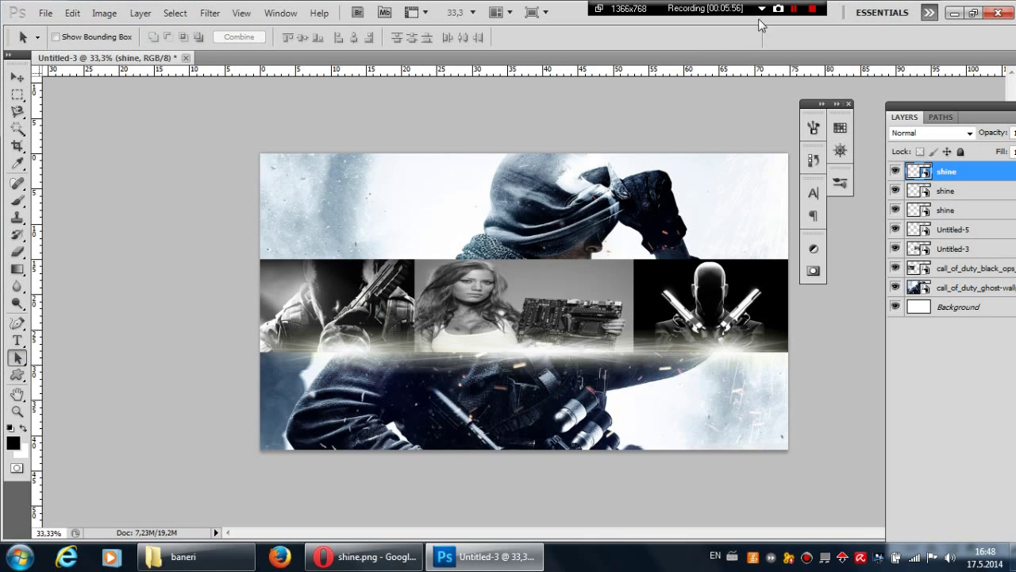
click(794, 9)
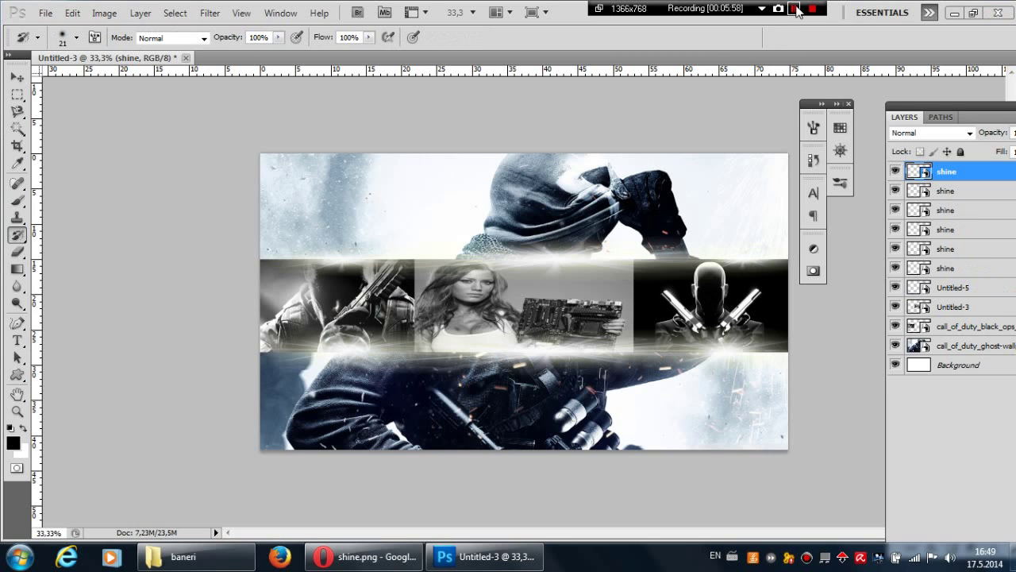
Step: Place the png_shine_line_by_ohmyhudgens-d3cuvrd image from the baneri folder into the banner
click(238, 554)
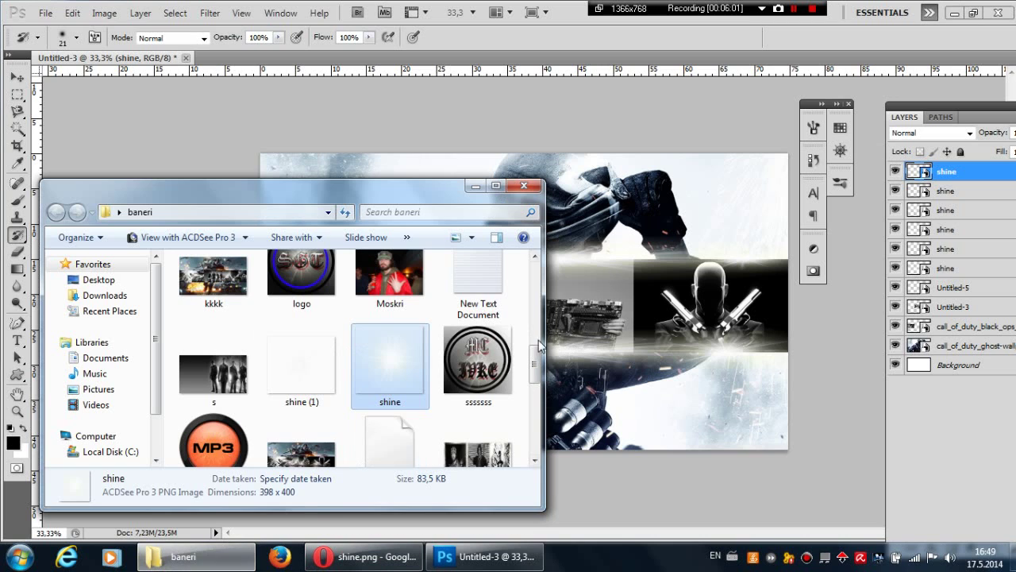
drag(534, 369, 539, 454)
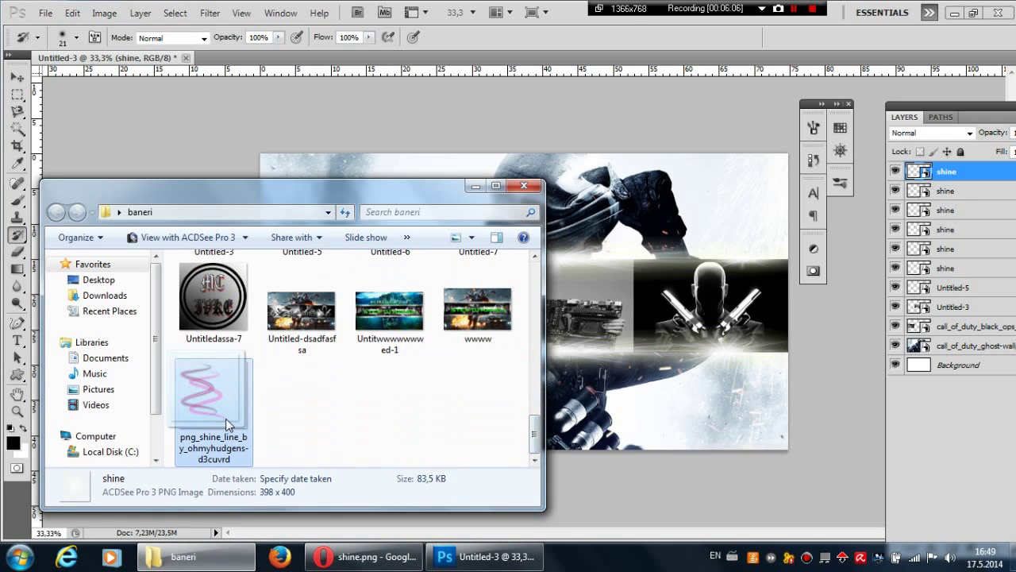
drag(226, 418, 690, 327)
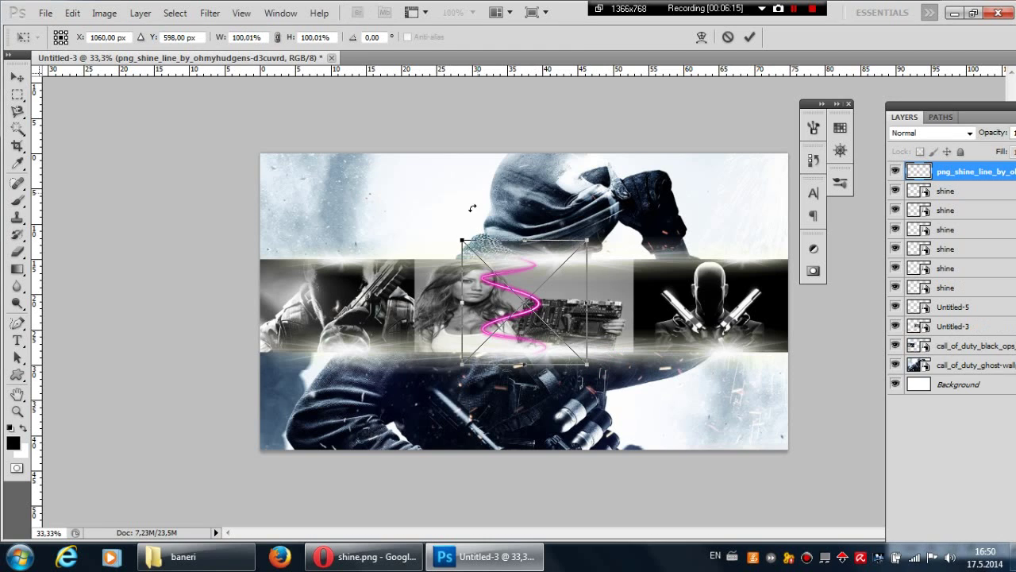
Step: Reshape the pink shine line to about 32.84% width and 89.83% height at the picture row's left end, and commit the placement
drag(460, 237, 489, 253)
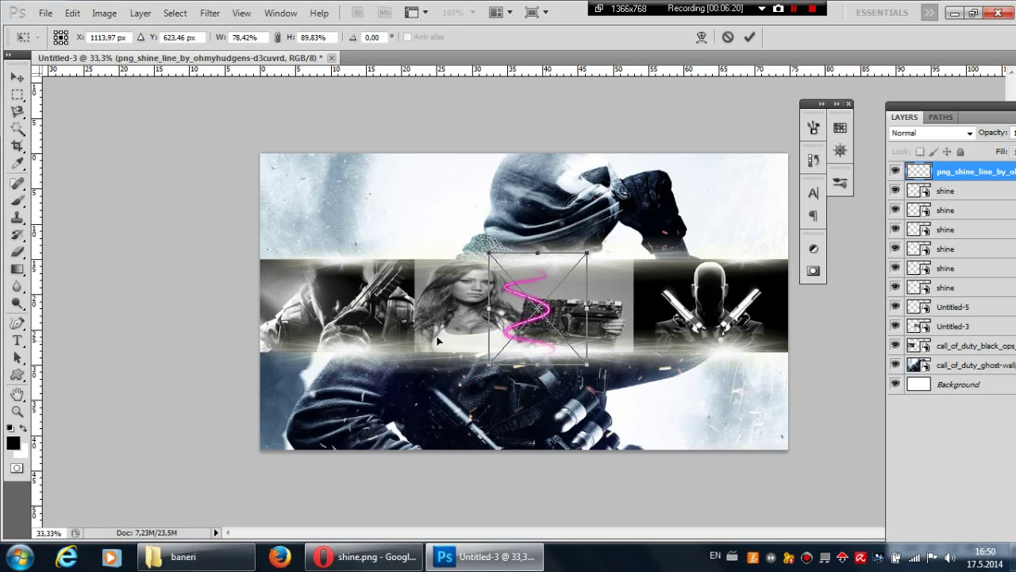
drag(540, 342, 280, 337)
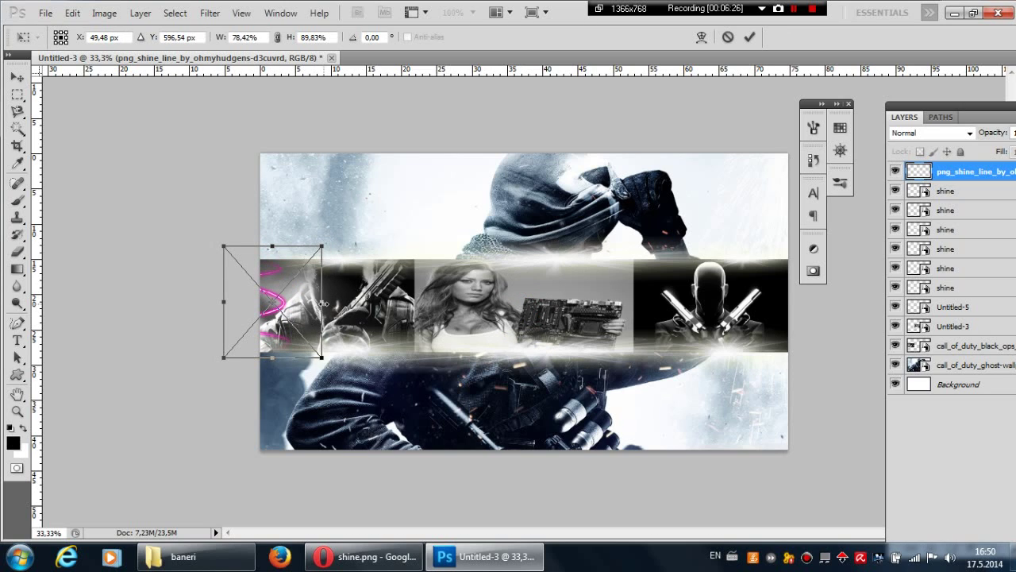
drag(323, 303, 288, 302)
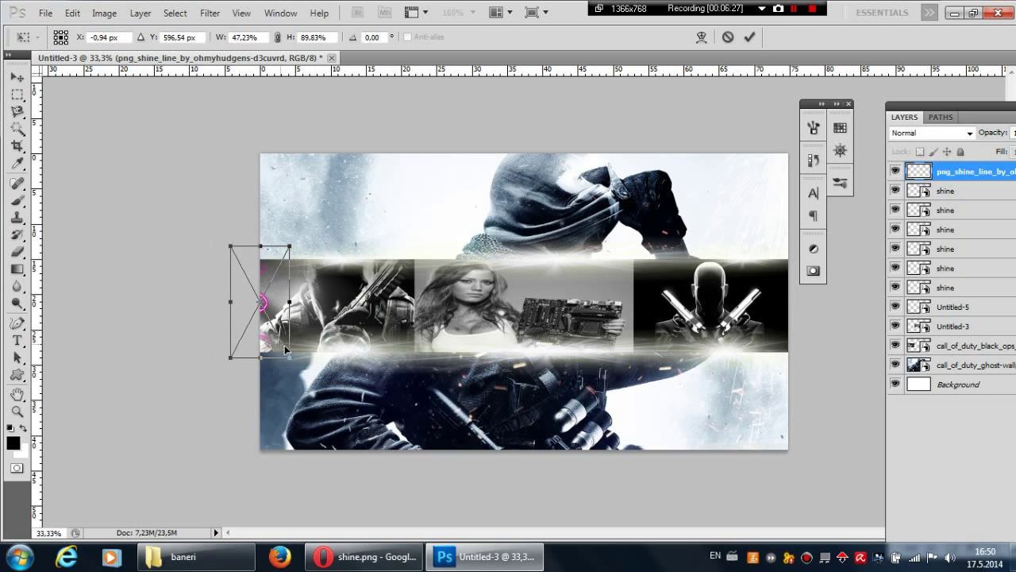
drag(283, 349, 286, 349)
drag(298, 310, 292, 310)
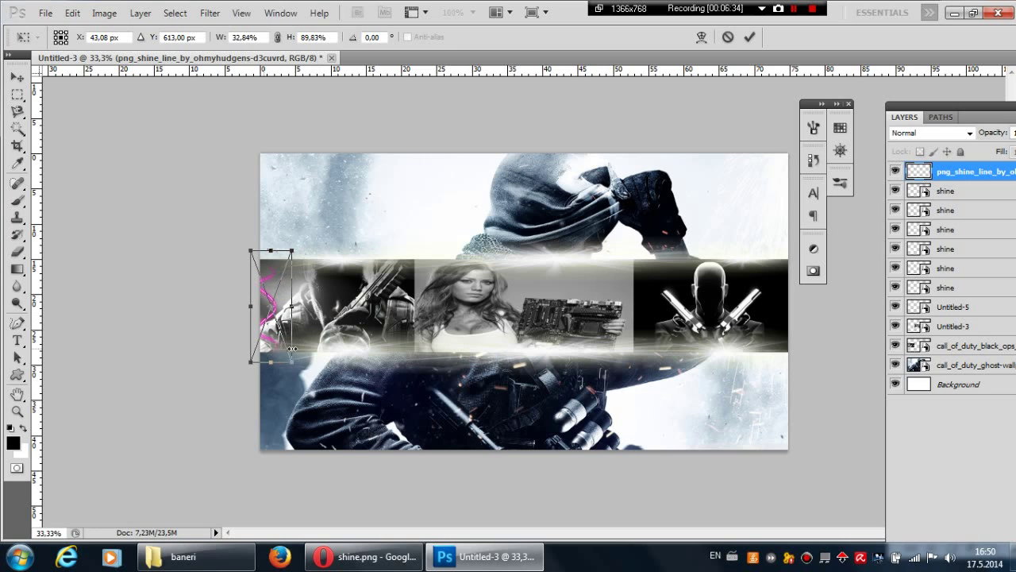
click(16, 340)
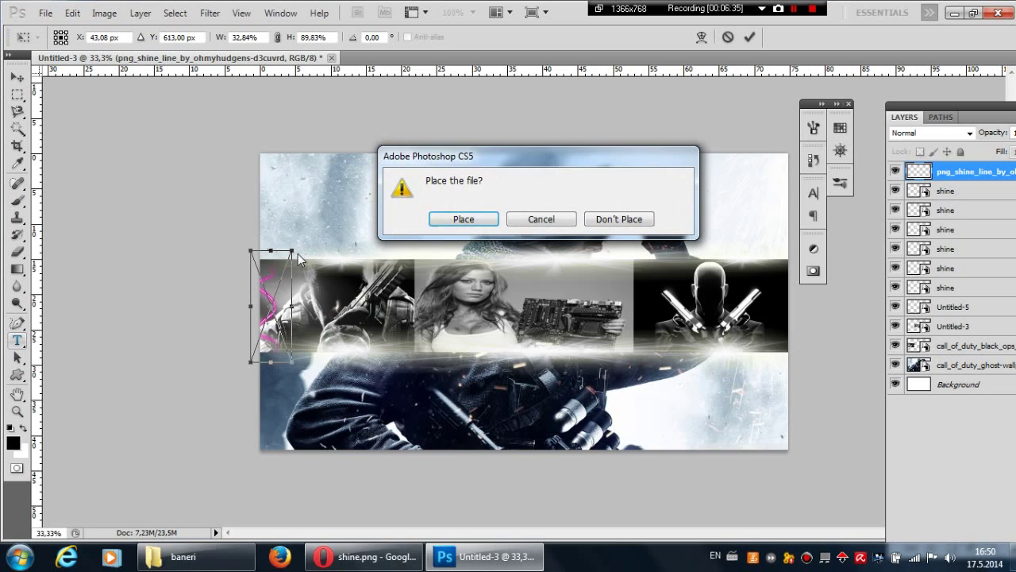
click(457, 219)
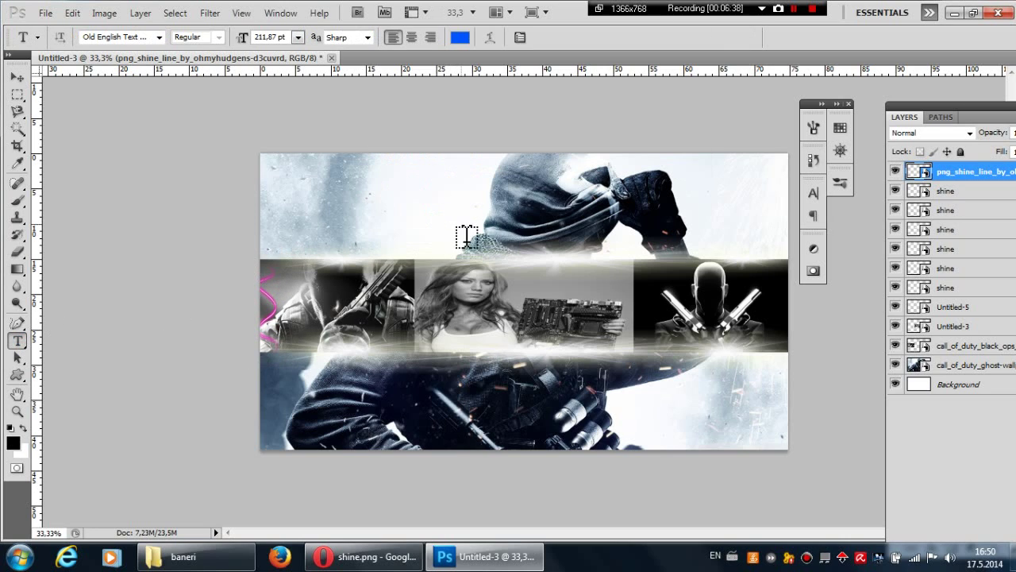
Step: Place a second pink shine line at the picture row's right end, narrowed to about 28.04% and centred near X 2110 px, Y 613 px
click(183, 556)
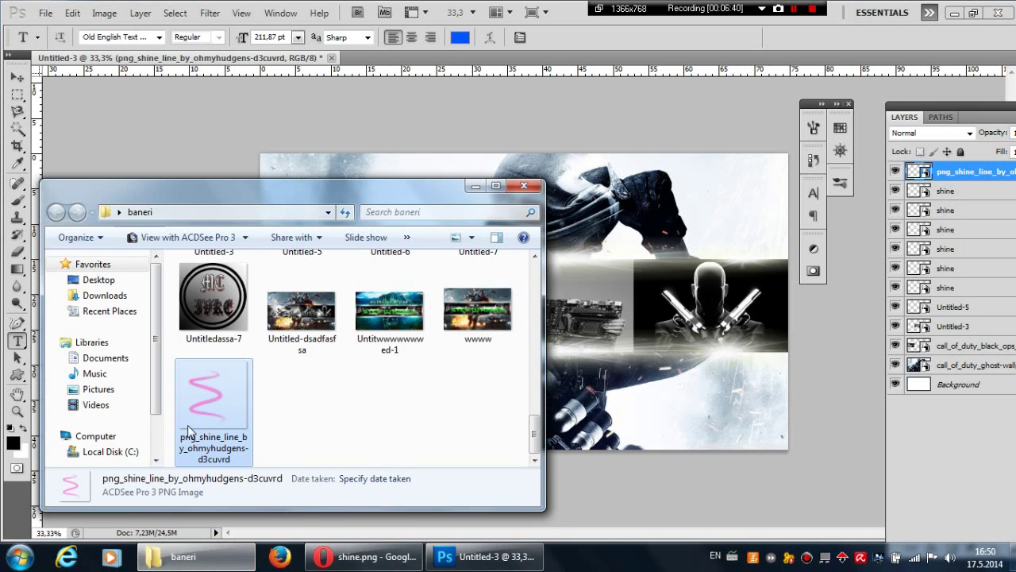
drag(218, 445, 730, 300)
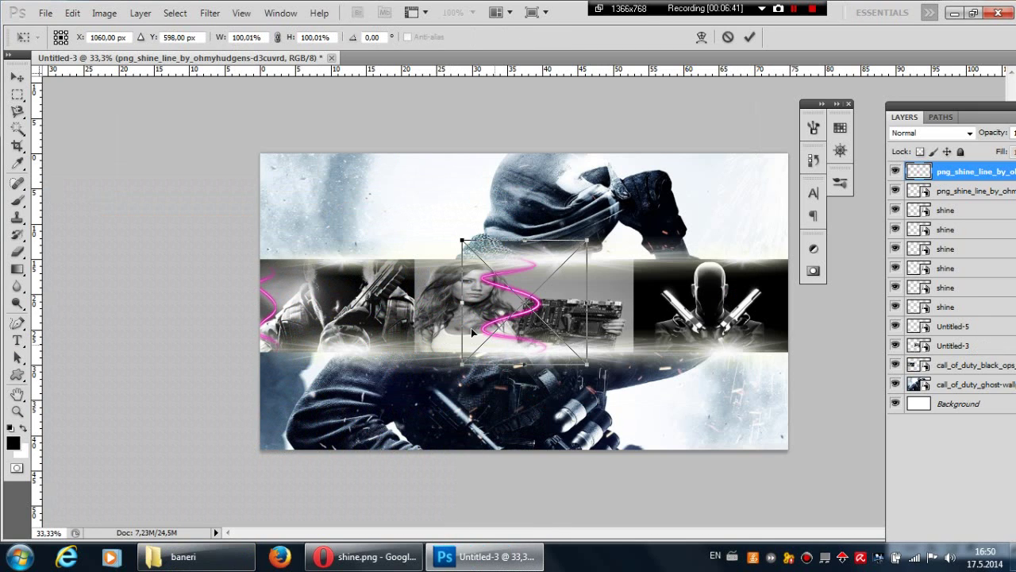
drag(472, 302, 782, 342)
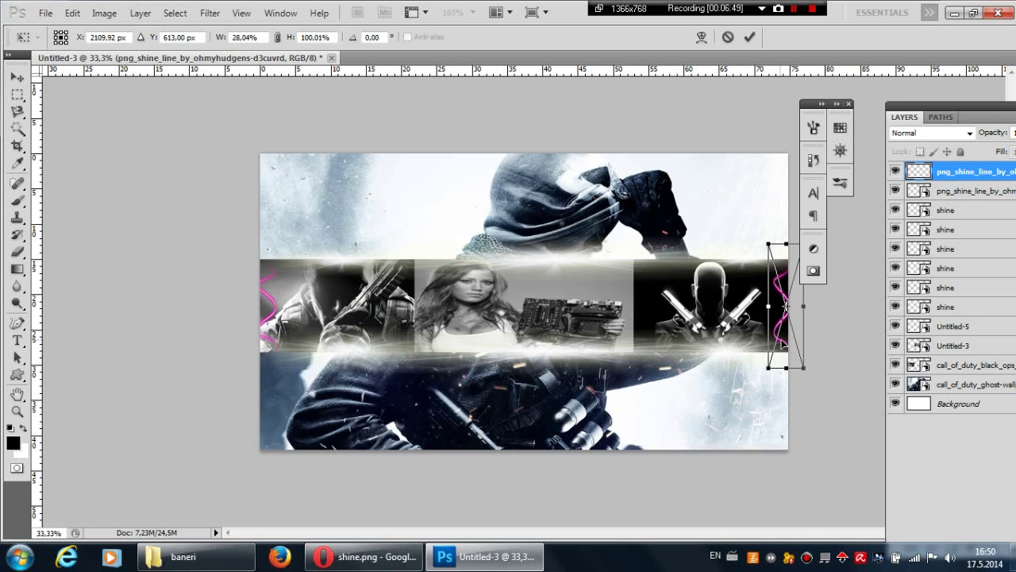
click(17, 322)
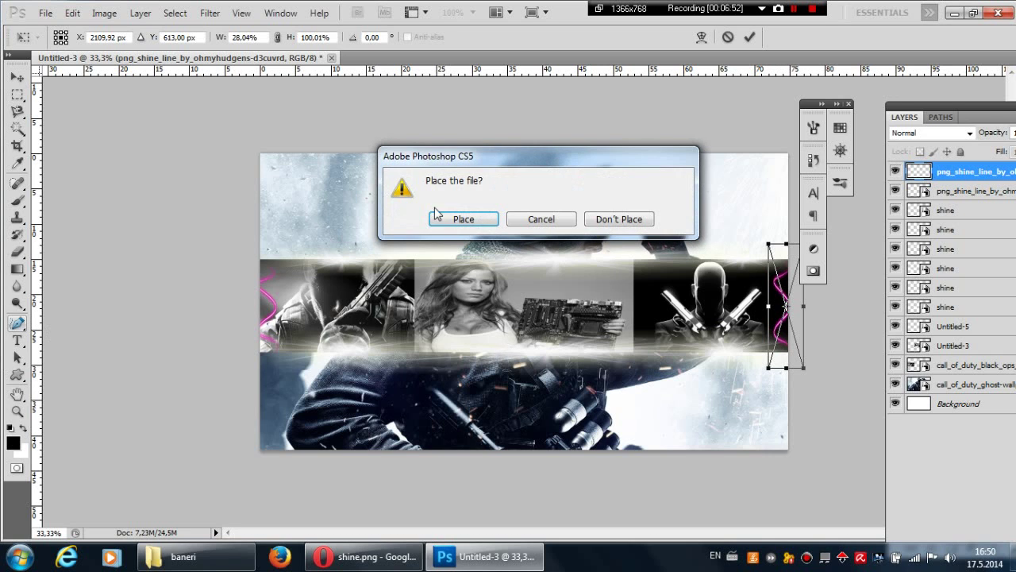
click(463, 219)
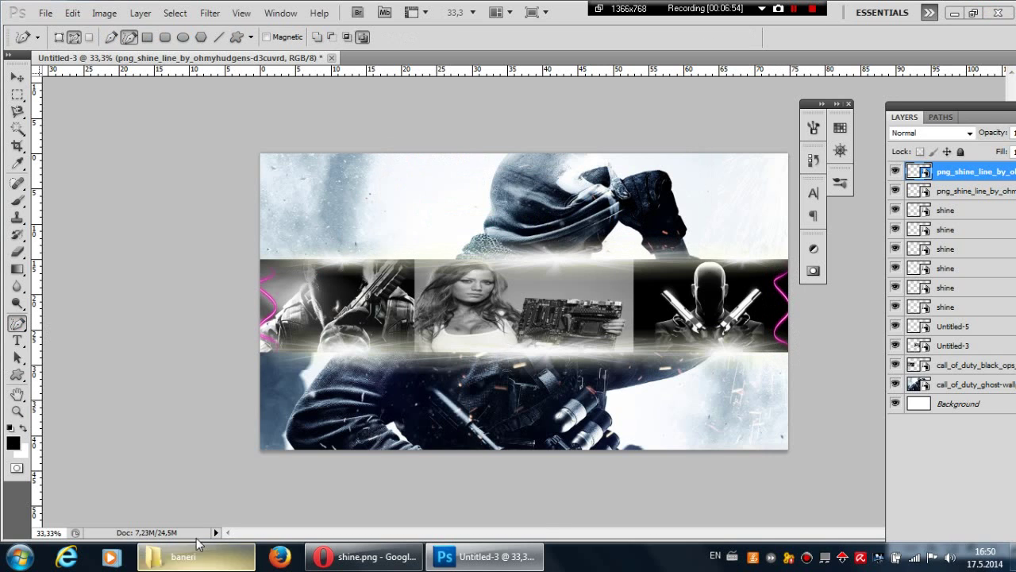
Step: Place another shine image from the baneri folder over the right-hand pink line, centred at about X 2098 px and Y 615 px
click(195, 555)
drag(533, 435, 565, 373)
drag(378, 358, 665, 330)
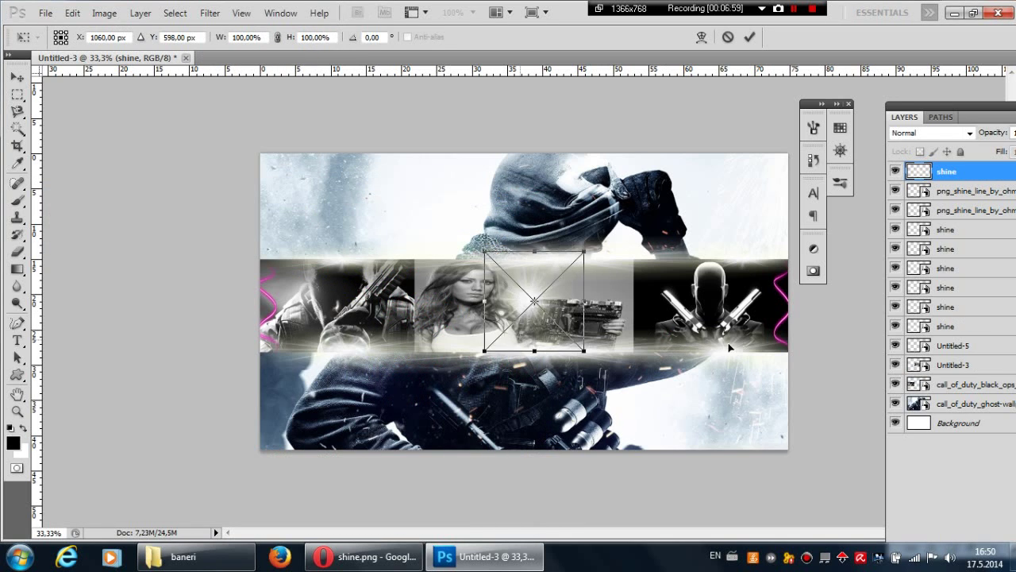
drag(531, 349, 780, 348)
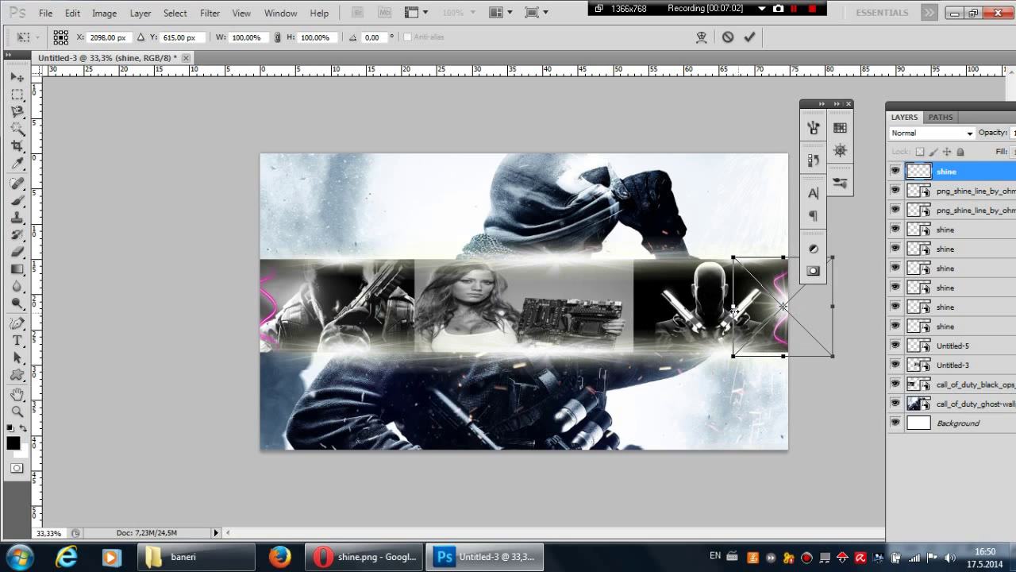
Step: Reshape the shine over the right-hand pink line to about 90.21% width and 150.95% height, and commit the placement
mouse_move(734, 310)
mouse_down()
mouse_move(750, 312)
mouse_move(739, 310)
mouse_up()
drag(791, 241, 791, 228)
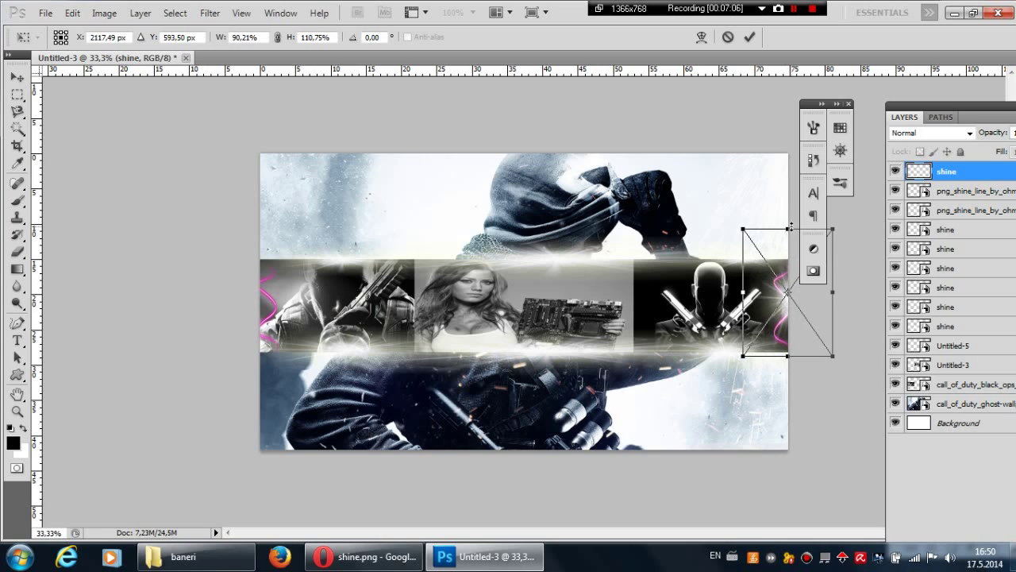
drag(787, 359, 791, 384)
click(24, 304)
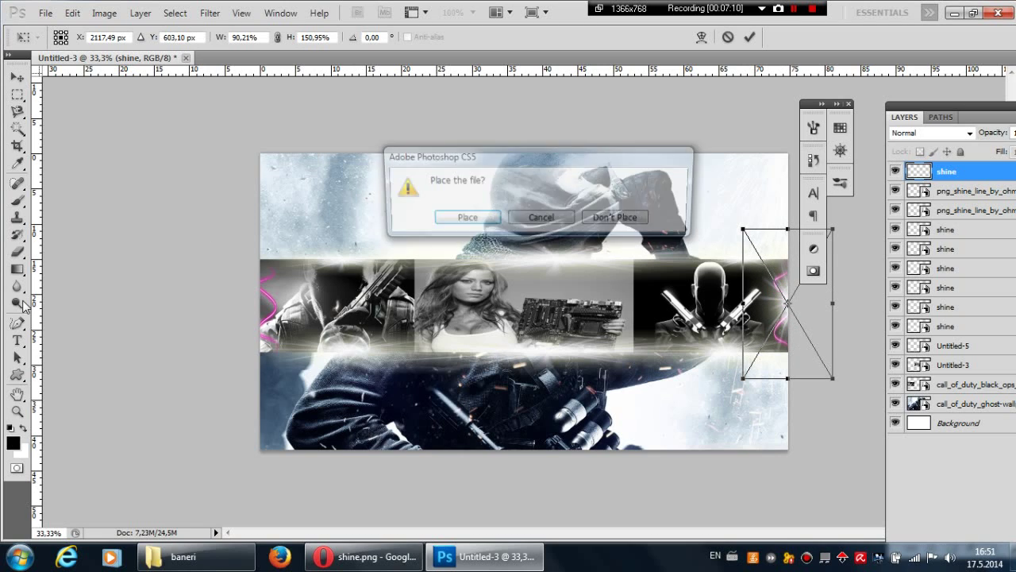
click(458, 219)
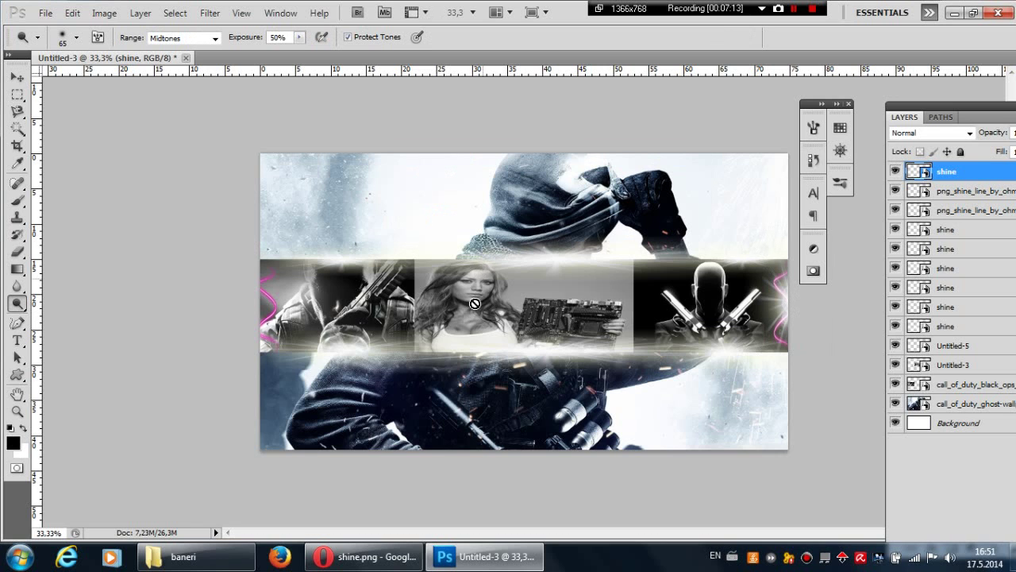
Step: Place another shine image over the left-hand pink line, centred at X 0 px, Y 603 px with 151% height, and commit it
click(183, 556)
drag(353, 387, 260, 229)
drag(263, 359, 263, 378)
click(17, 288)
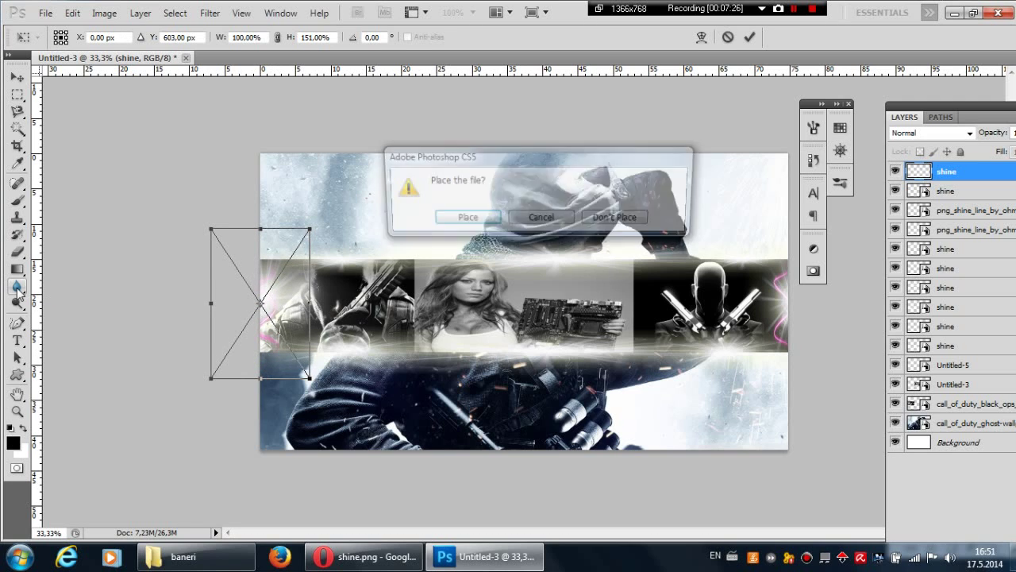
click(445, 219)
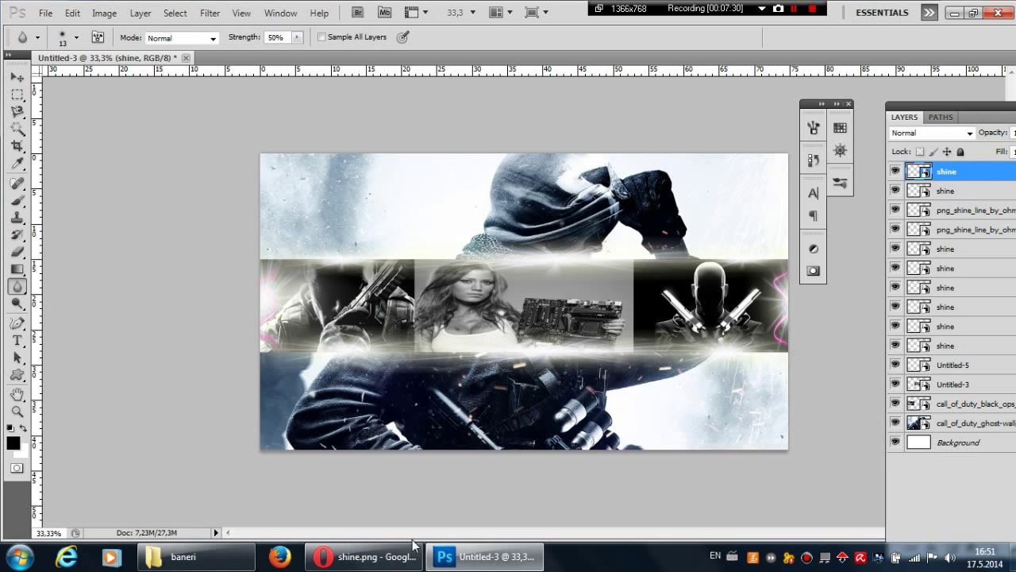
Step: Place a shine on the centre picture's left edge, at 39.95% width and 116.5% height, centred at X 620 px, Y 605 px
click(191, 556)
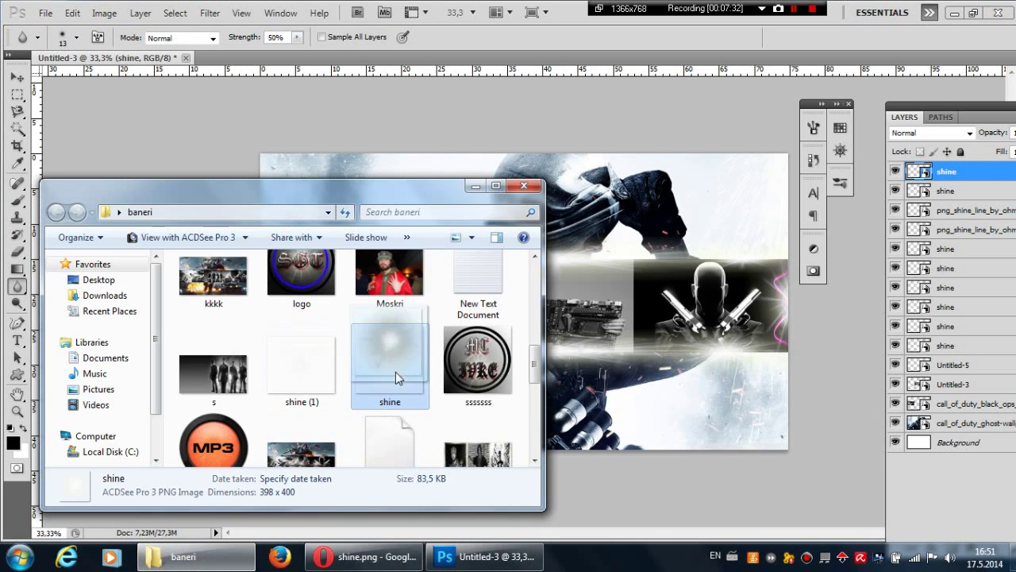
drag(396, 371, 638, 292)
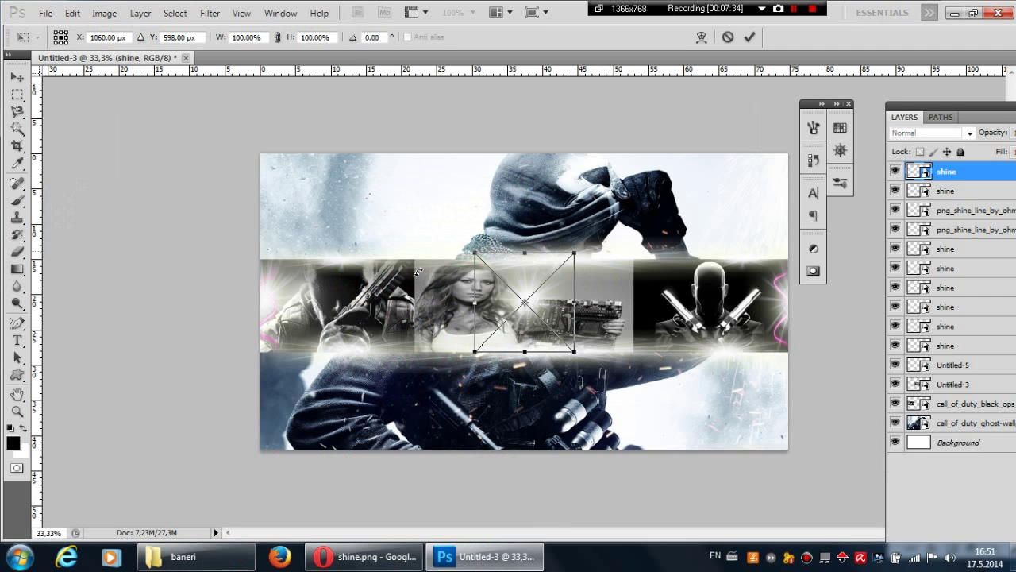
drag(512, 306, 419, 366)
drag(417, 264, 416, 246)
click(17, 304)
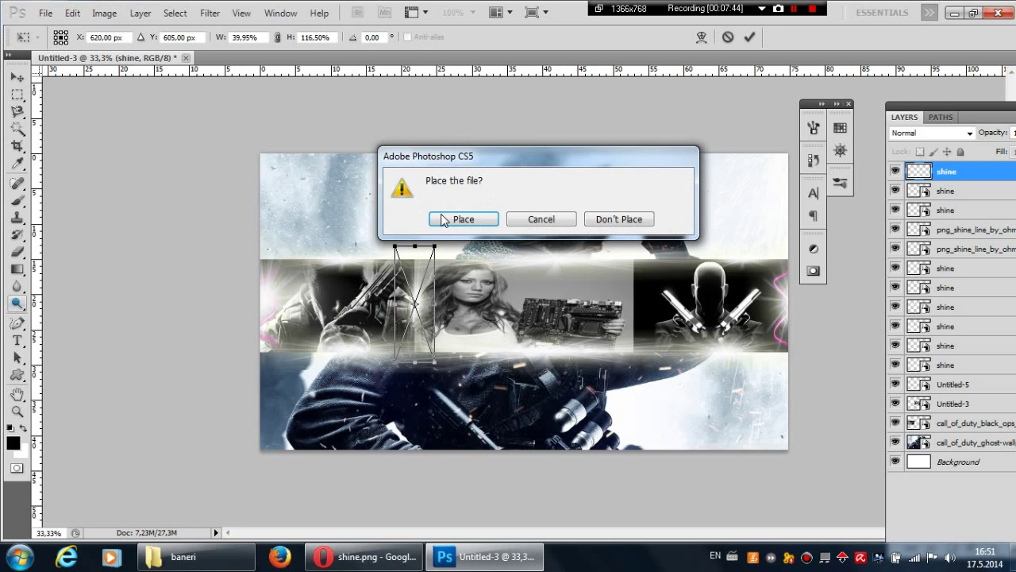
click(429, 219)
Step: Place a shine on the centre picture's right edge, at 39.95% width and 139.5% height, centred at X 1500 px, Y 613 px
click(228, 552)
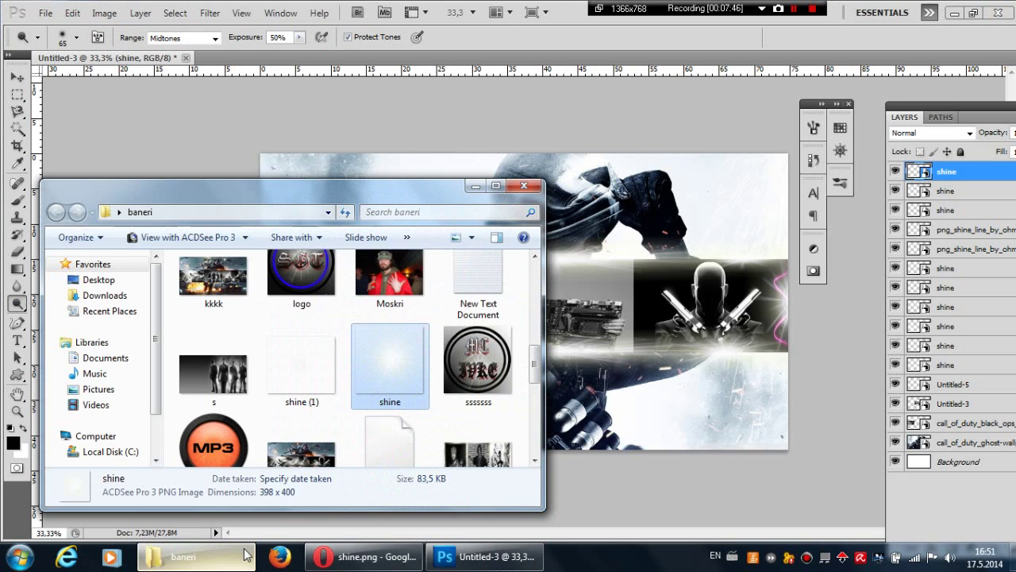
drag(651, 309, 650, 309)
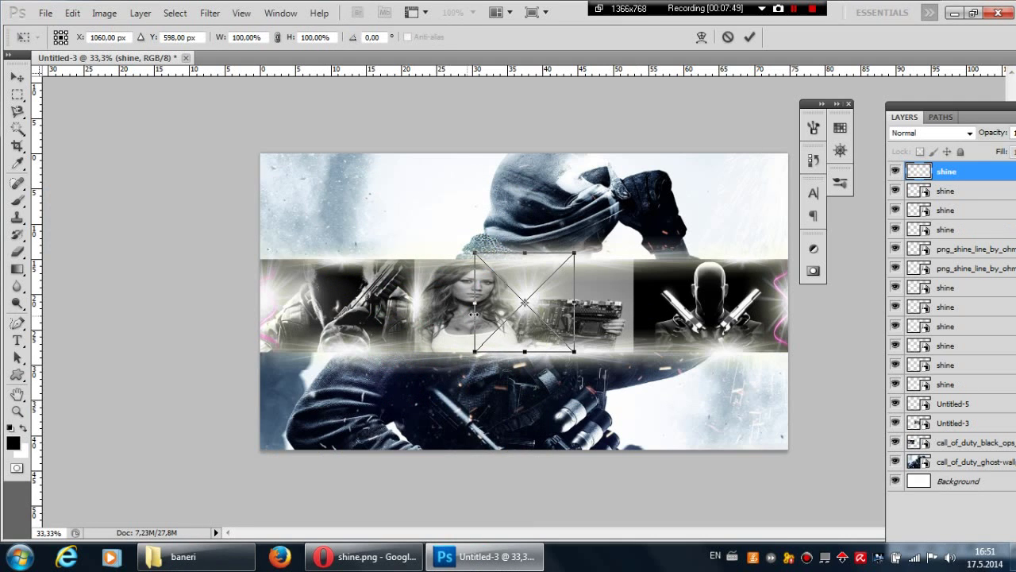
drag(477, 307, 637, 353)
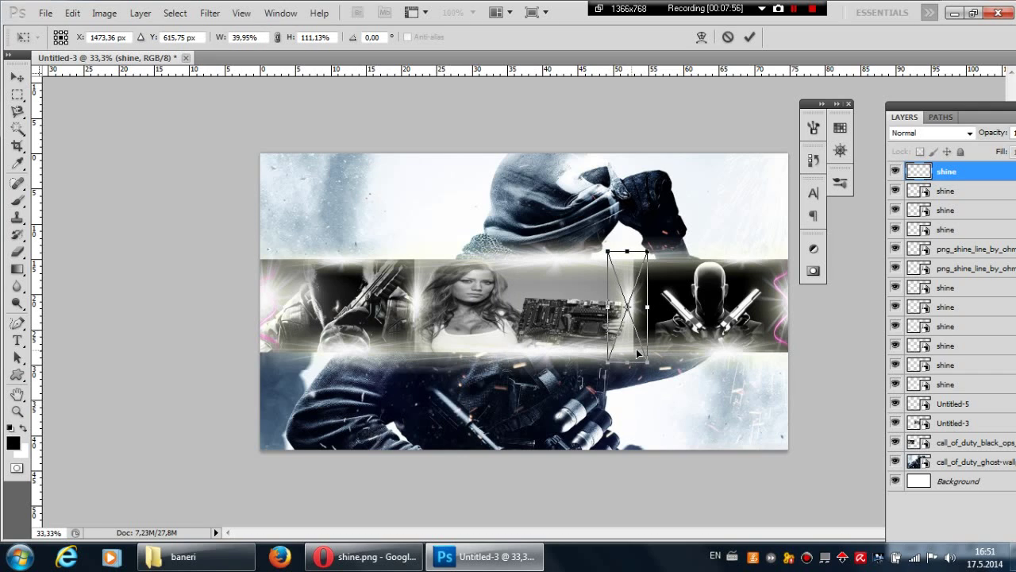
drag(608, 316, 617, 313)
drag(636, 254, 636, 238)
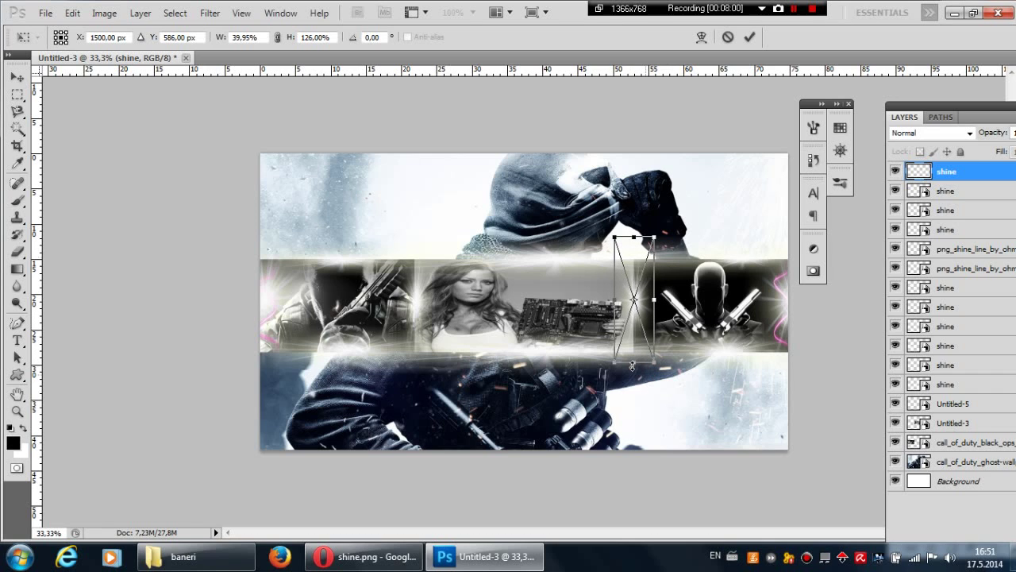
drag(635, 362, 636, 375)
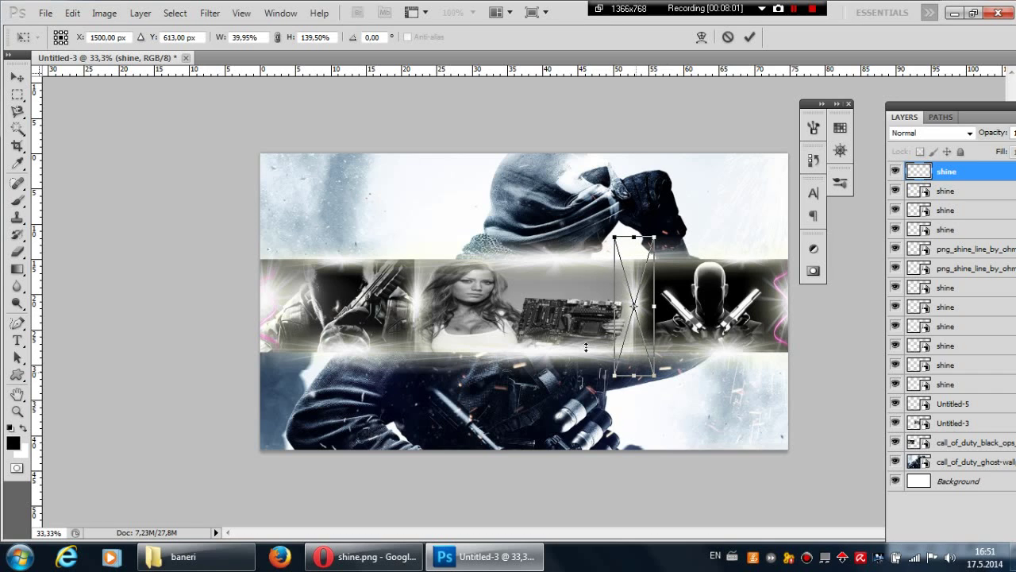
click(16, 234)
click(453, 220)
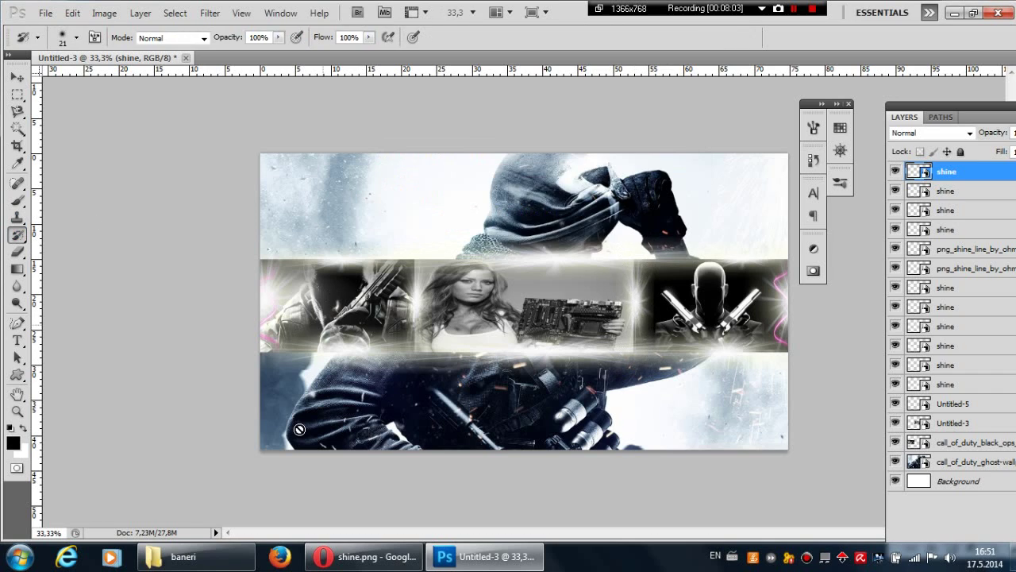
Step: Create a text box in blue 211.87 pt Old English Text across the lower edge of the centre picture
click(16, 323)
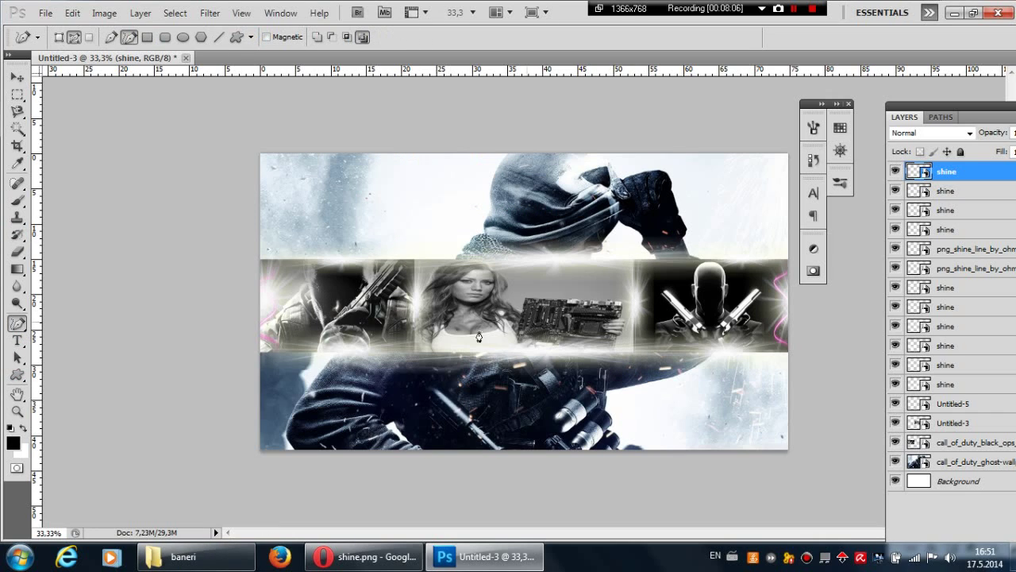
click(19, 341)
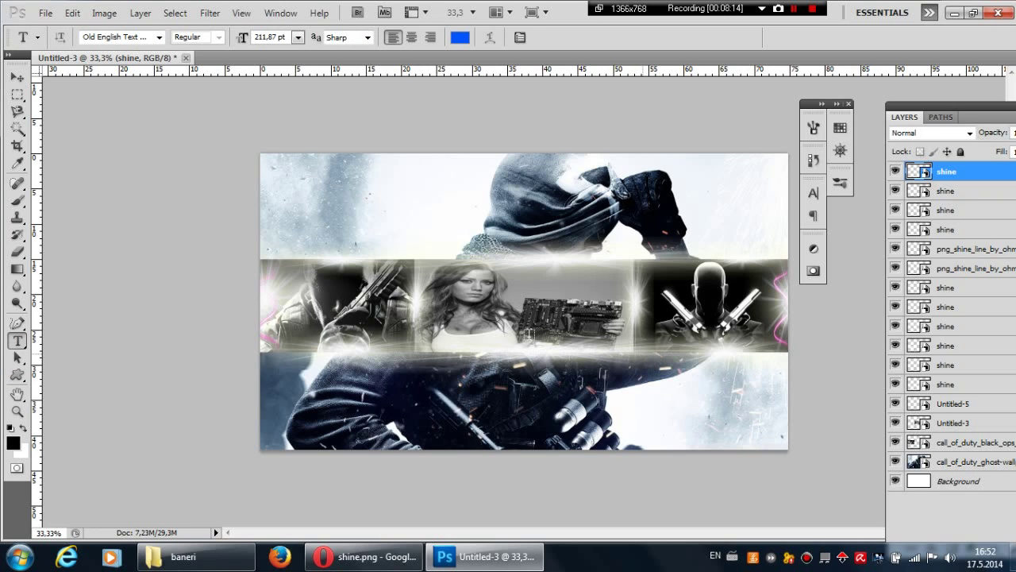
click(622, 338)
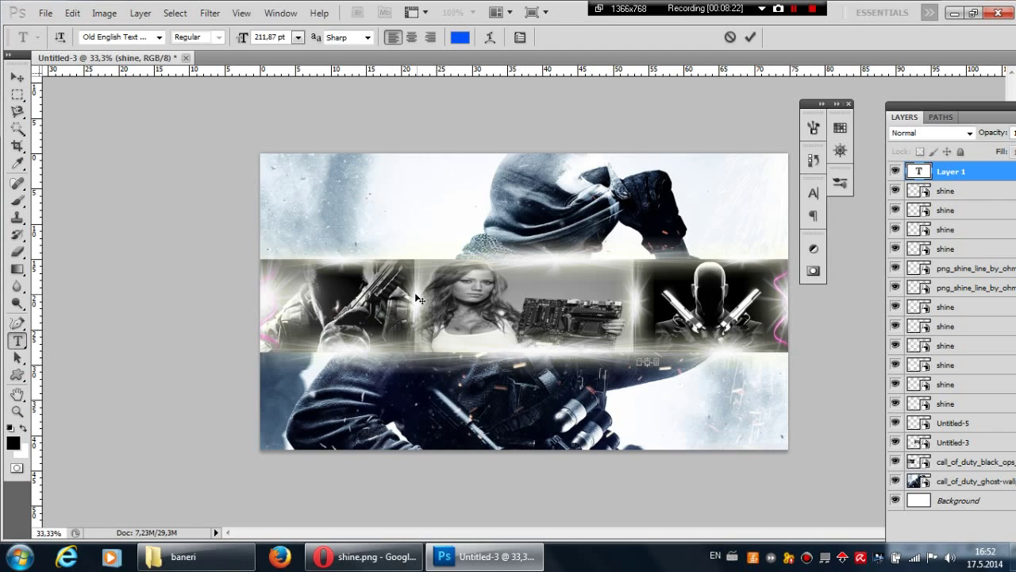
mouse_move(417, 297)
mouse_down()
mouse_move(540, 373)
mouse_move(602, 358)
mouse_up()
mouse_move(447, 305)
mouse_down()
mouse_move(421, 310)
mouse_move(336, 262)
mouse_move(558, 331)
mouse_move(402, 374)
mouse_up()
Step: Enter the banner title STEX in the text box
text(S)
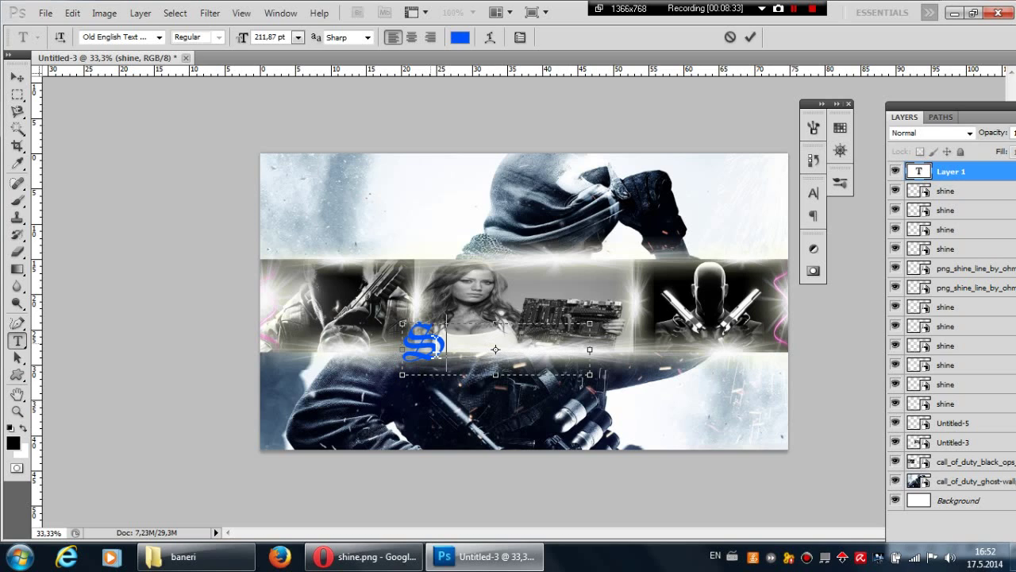
text(tex)
key(BackSpace)
key(BackSpace)
key(BackSpace)
text(rt)
key(BackSpace)
key(BackSpace)
text(T)
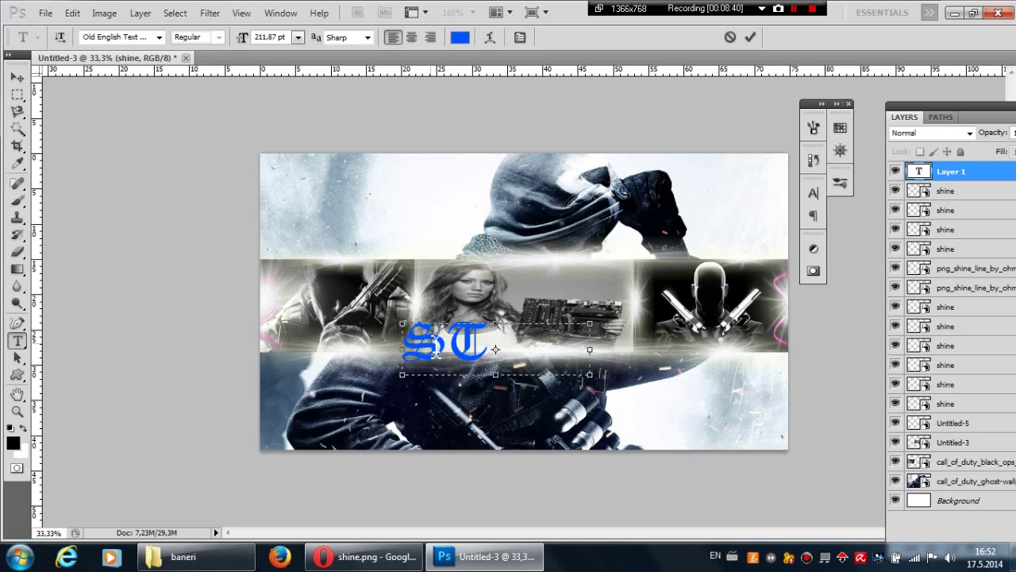
text(EZ)
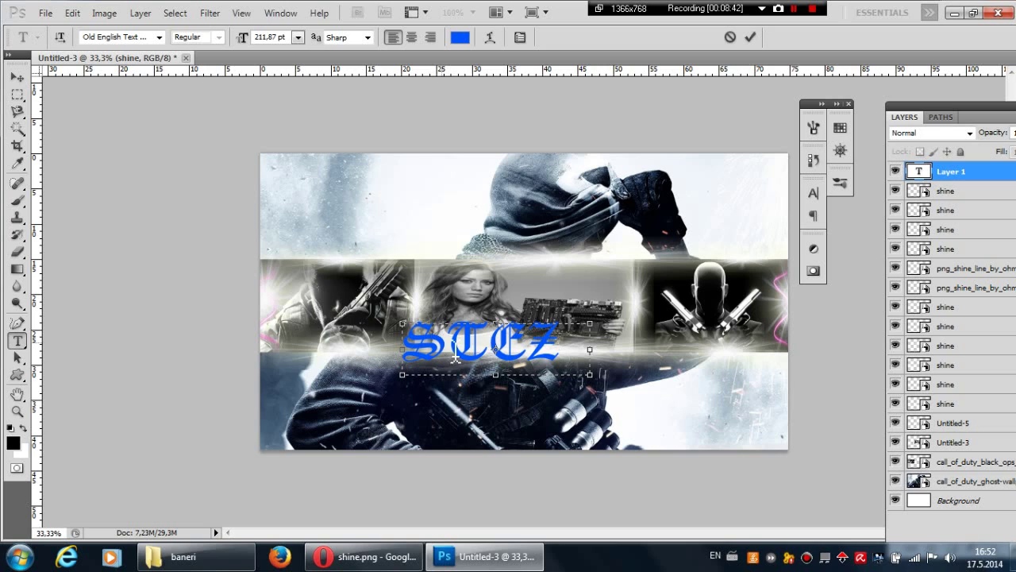
key(BackSpace)
text(X)
Step: Move the STEX text up onto the centre picture, at about X 1090 px, Y 708 px, and apply the transformation
click(80, 14)
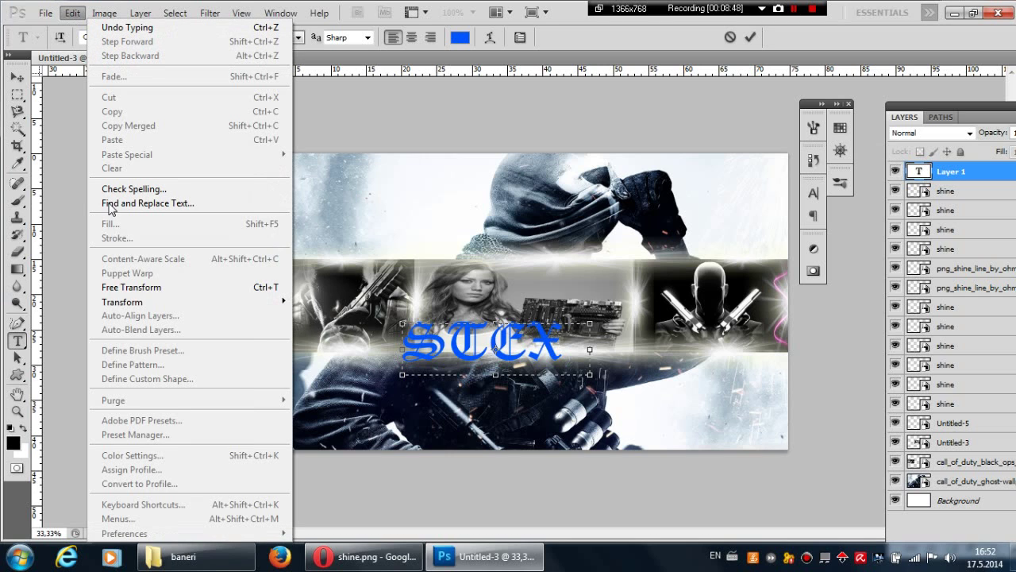
click(143, 287)
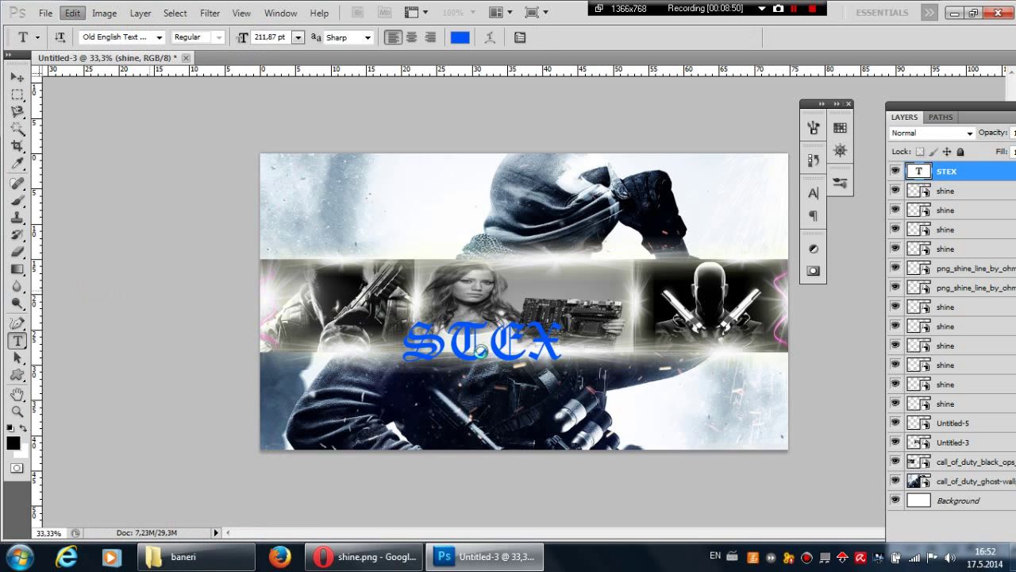
drag(479, 367, 513, 339)
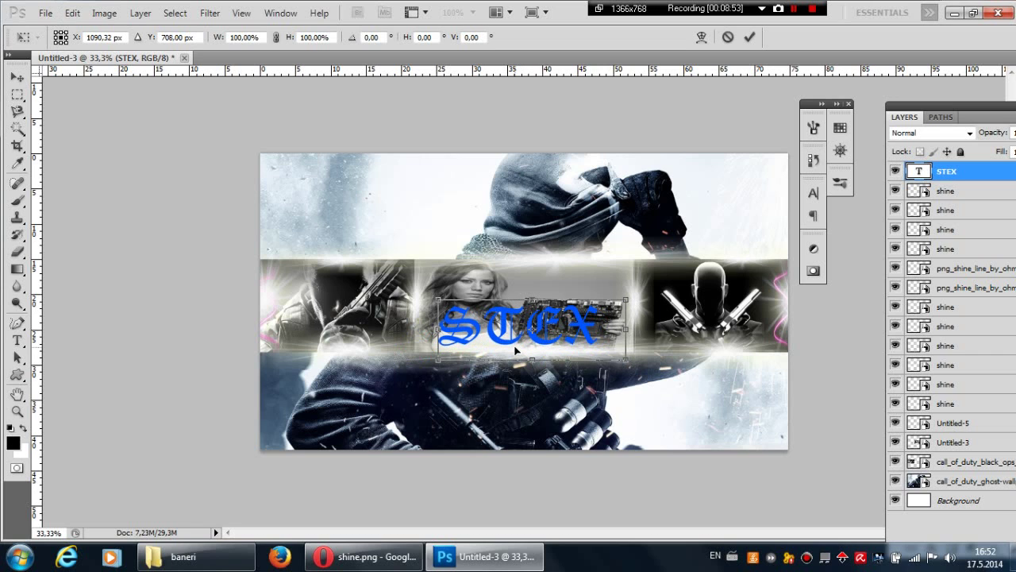
click(17, 236)
click(463, 219)
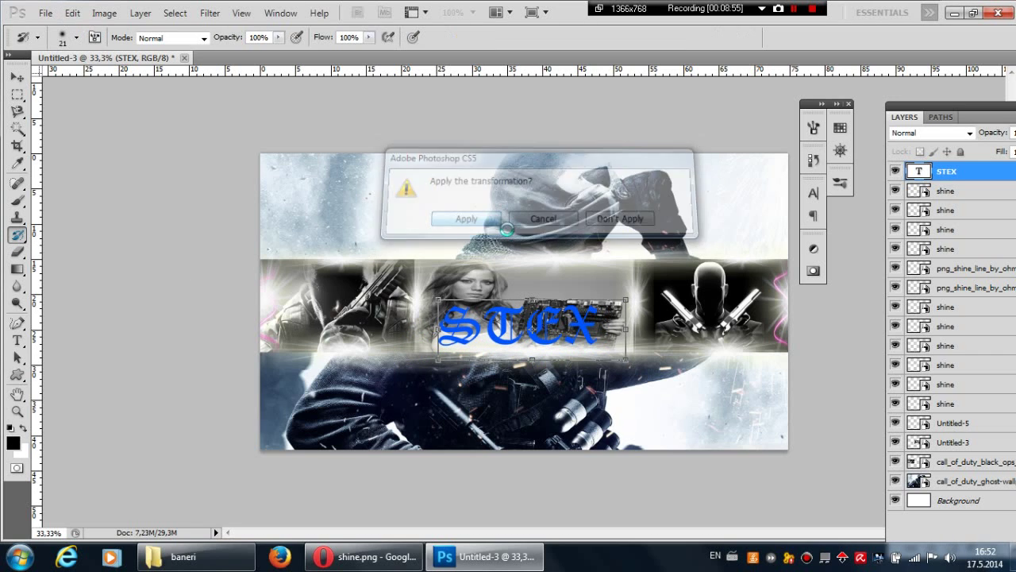
right_click(931, 176)
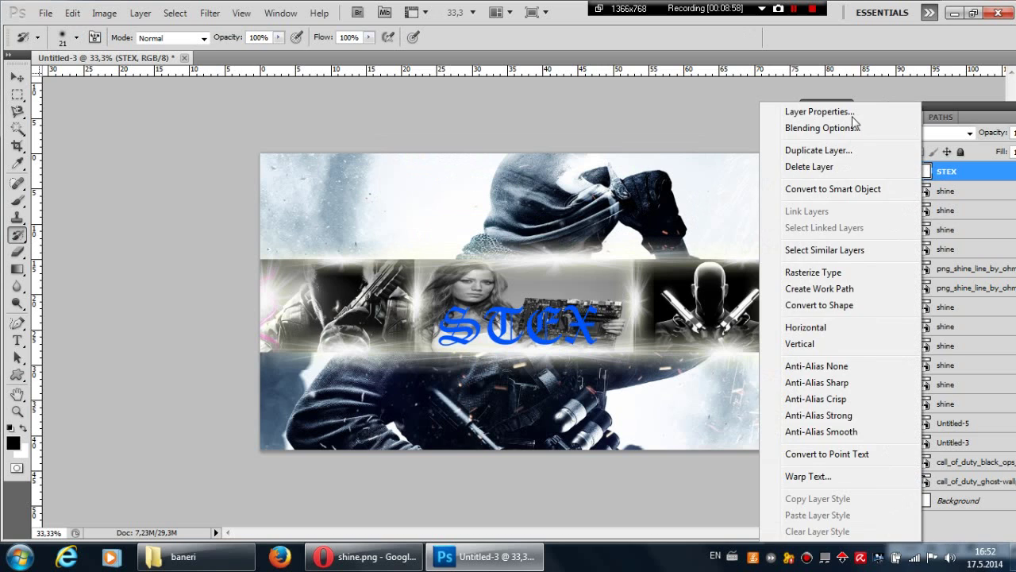
click(853, 117)
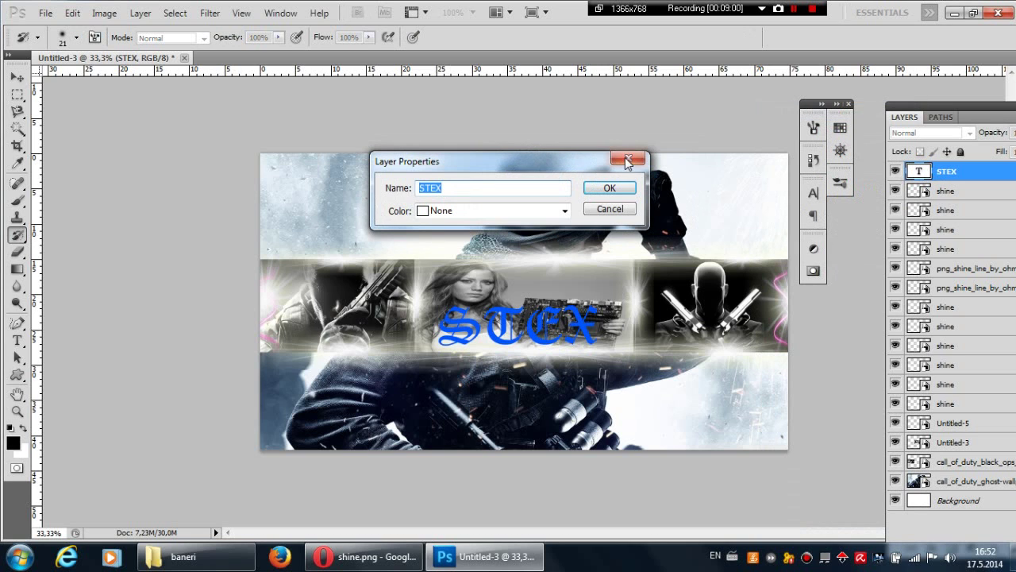
key(Escape)
Step: Add a stroke and a gradient overlay to the STEX text layer in its blending options, keeping the text in view
right_click(921, 176)
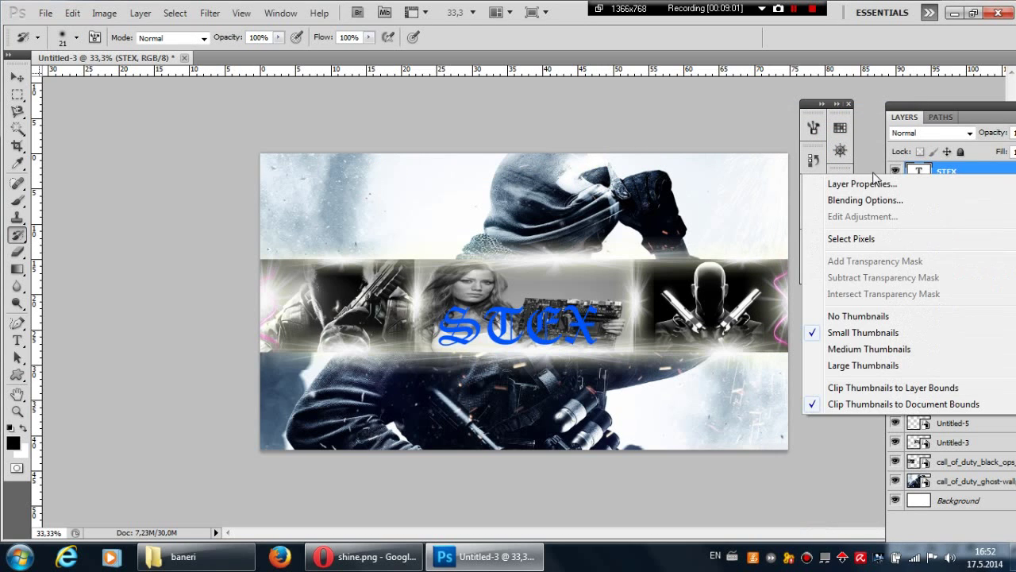
click(850, 204)
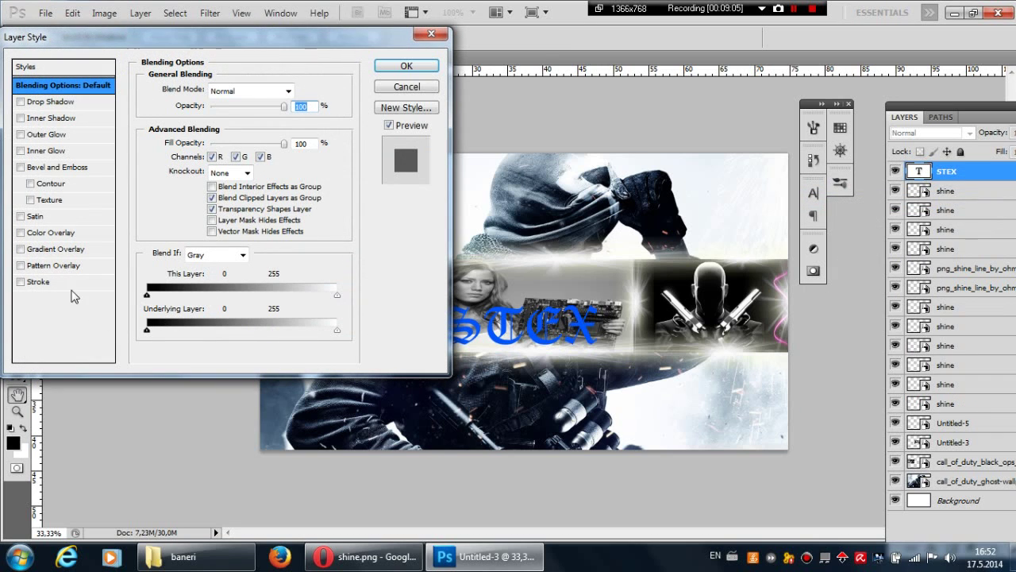
click(22, 283)
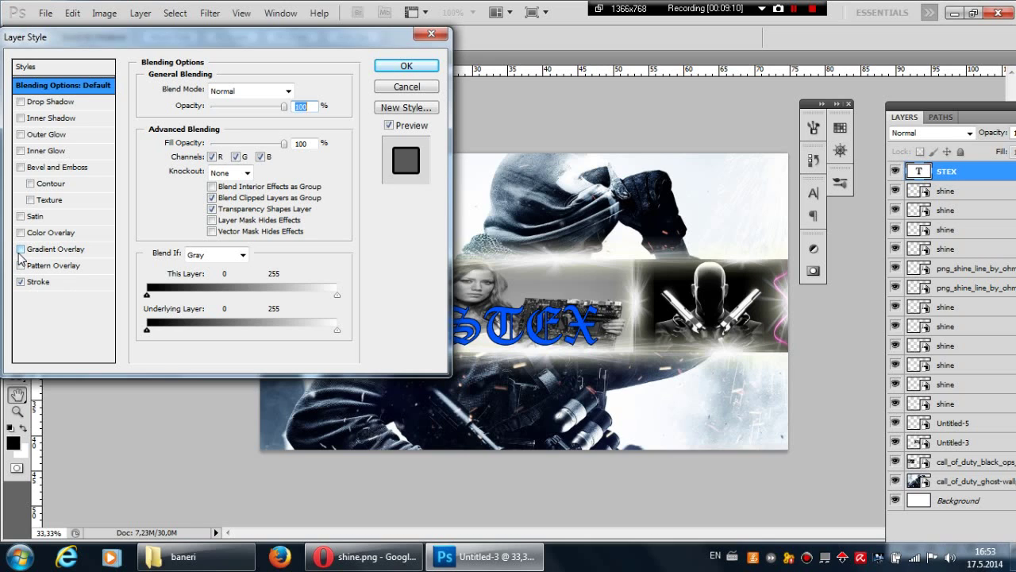
click(21, 249)
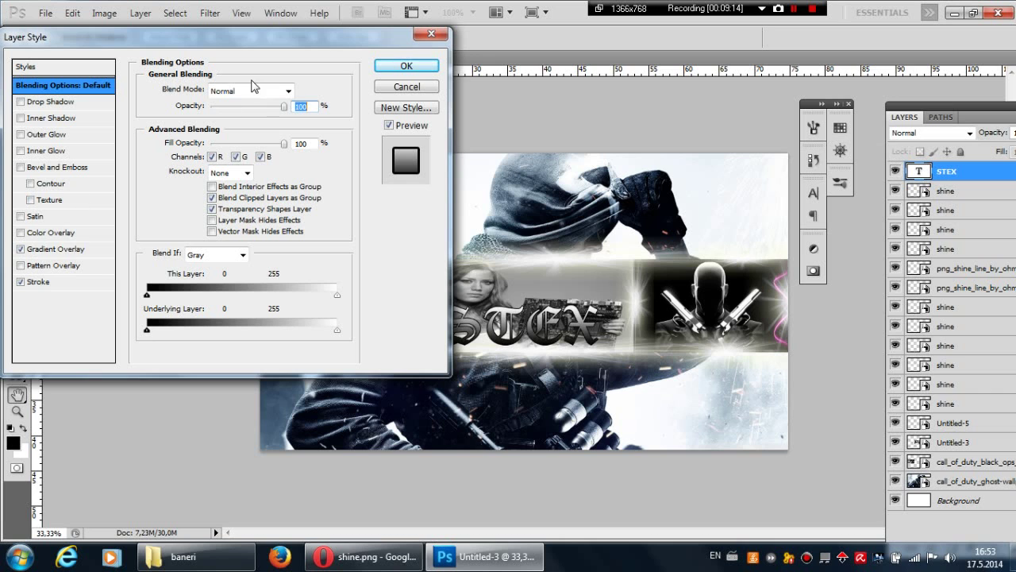
drag(240, 42, 310, 34)
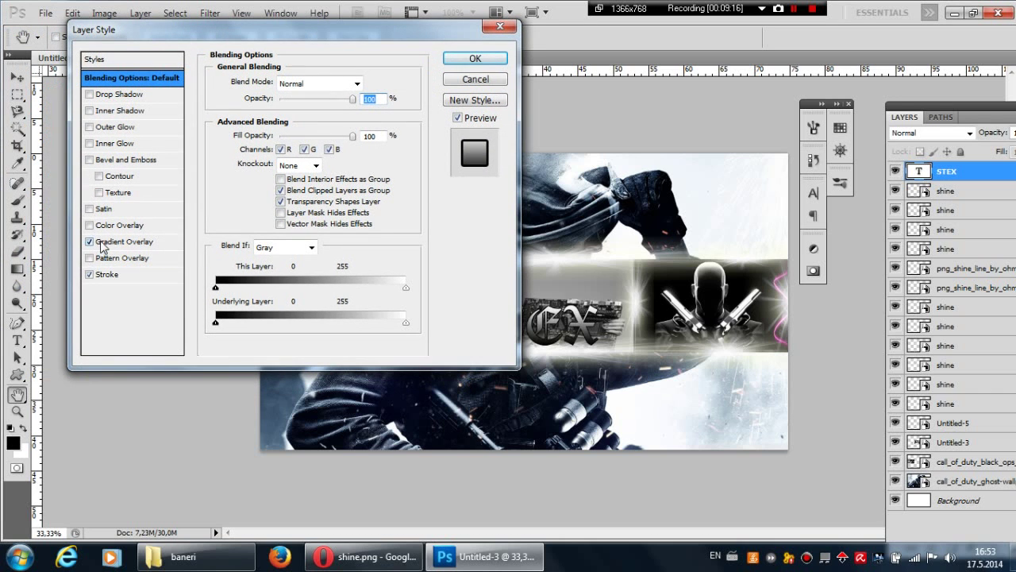
drag(118, 30, 753, 99)
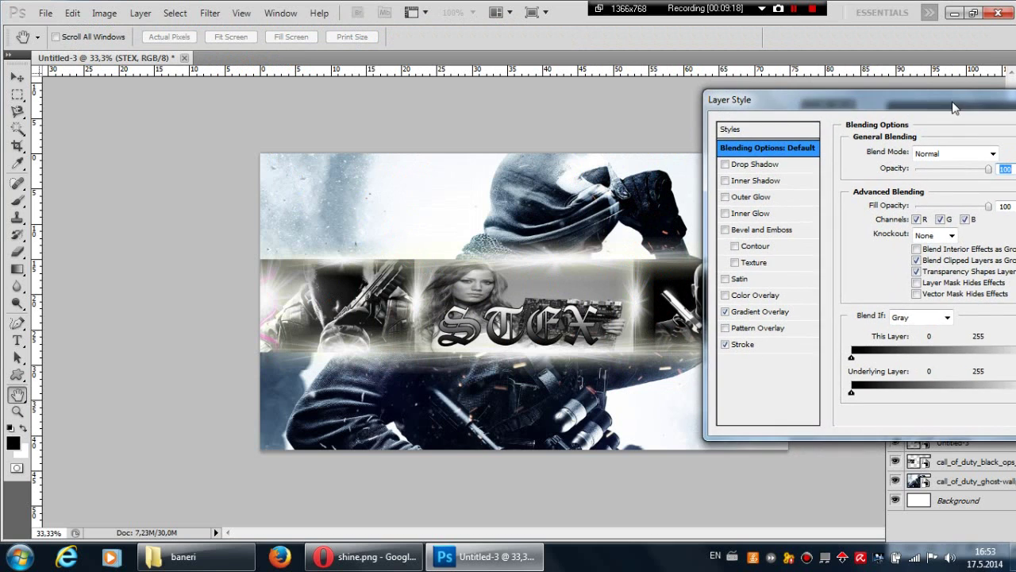
Step: Add a red (ff0000) drop shadow to the STEX text with a distance of 18 px
click(724, 164)
drag(807, 108, 689, 90)
click(648, 149)
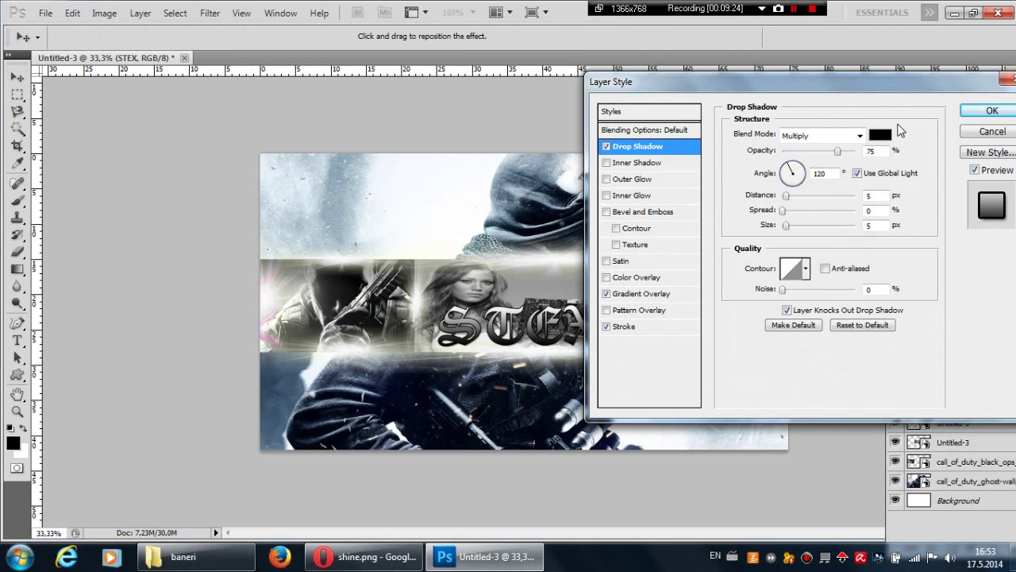
click(882, 140)
drag(673, 135, 735, 108)
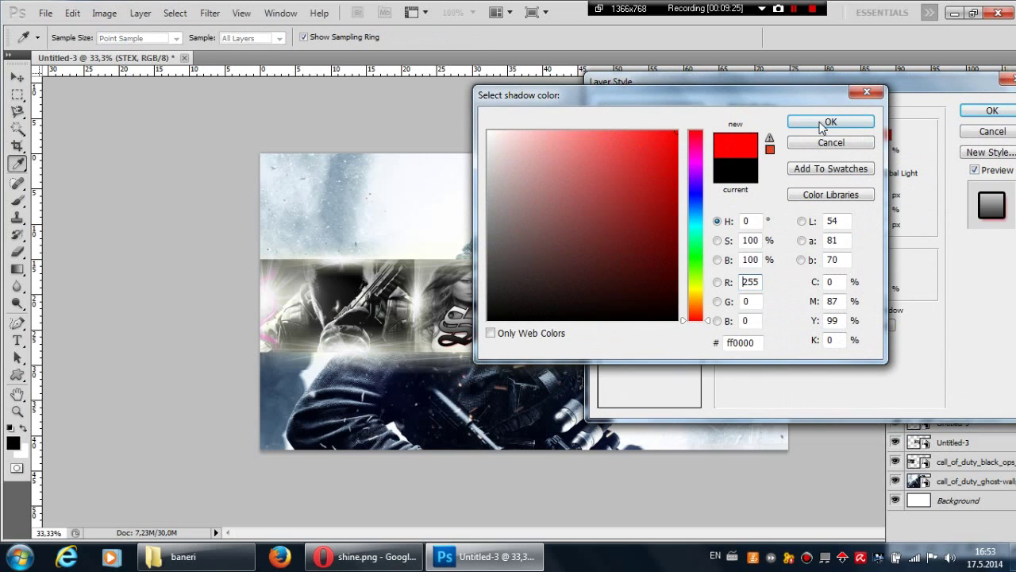
click(828, 122)
drag(784, 199, 797, 200)
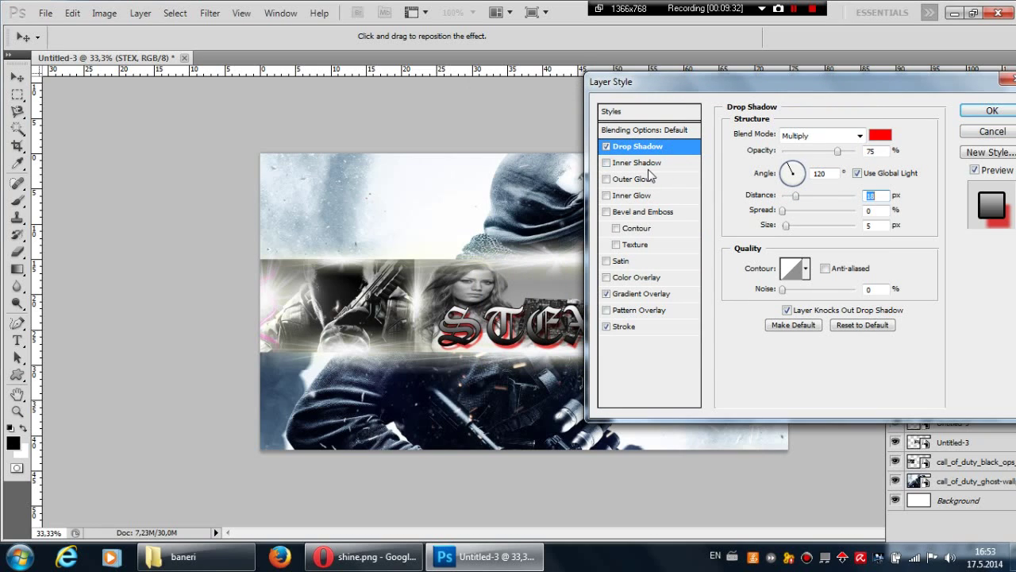
Step: Add an inner shadow to the STEX text and apply the layer styles
click(607, 163)
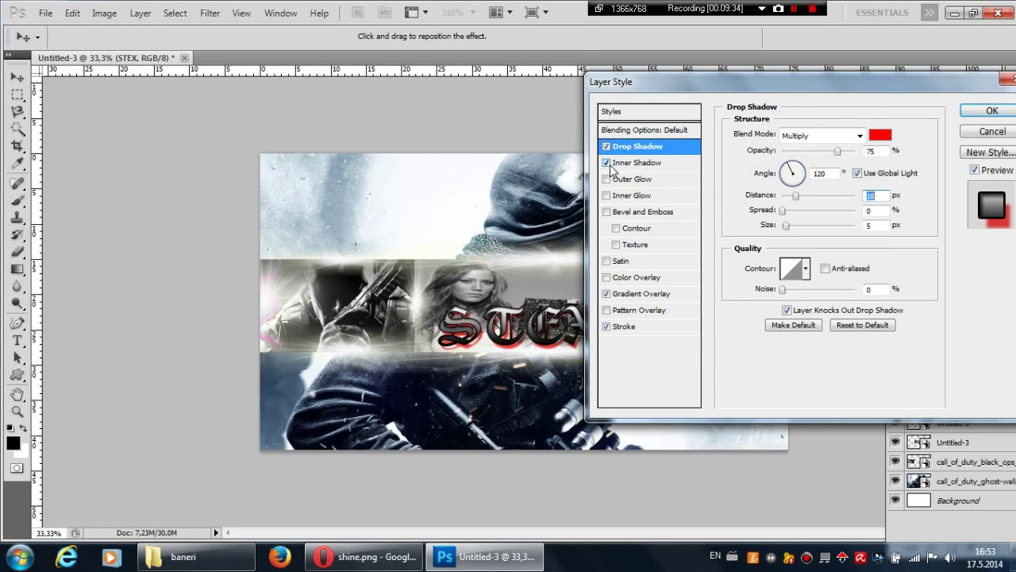
click(992, 110)
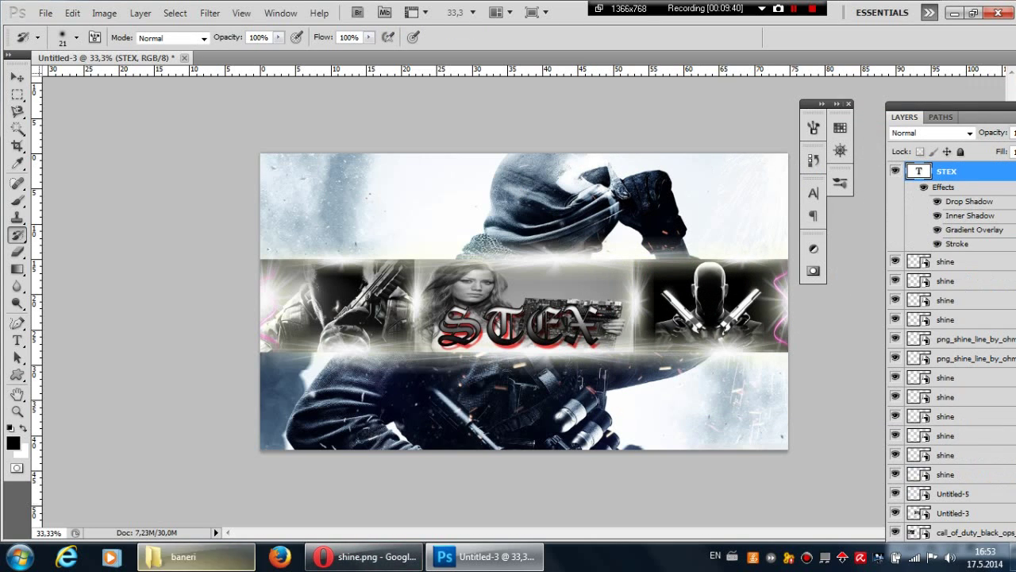
Step: Place the shine image from the baneri folder at the banner's centre and put the STEX layer above it
click(183, 556)
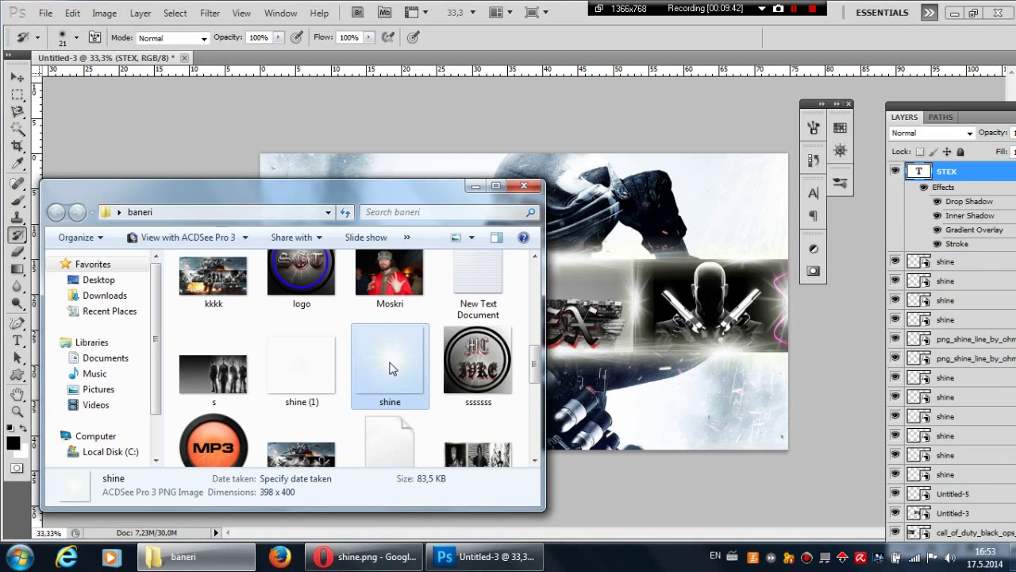
drag(609, 295, 584, 319)
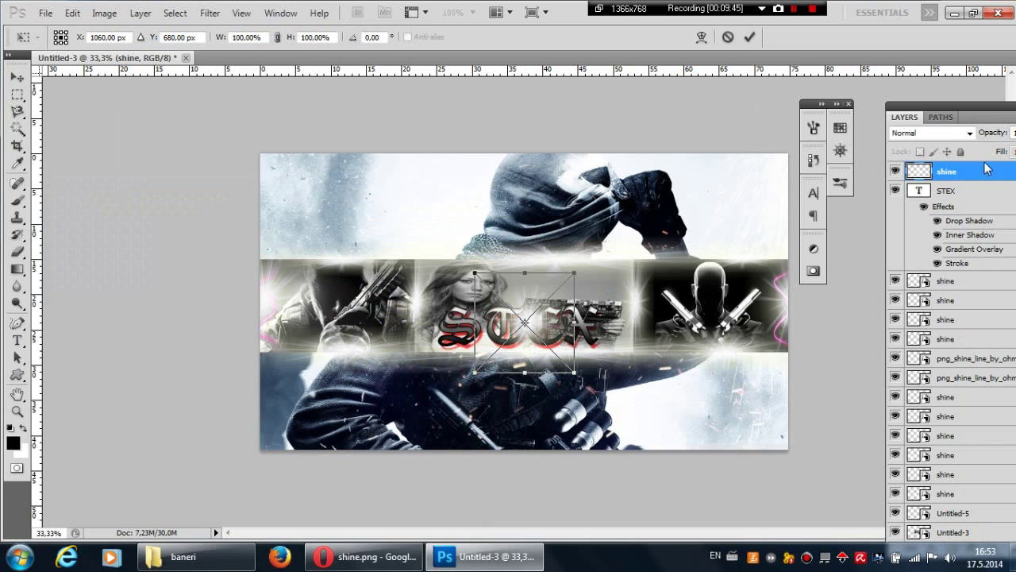
click(17, 285)
click(460, 218)
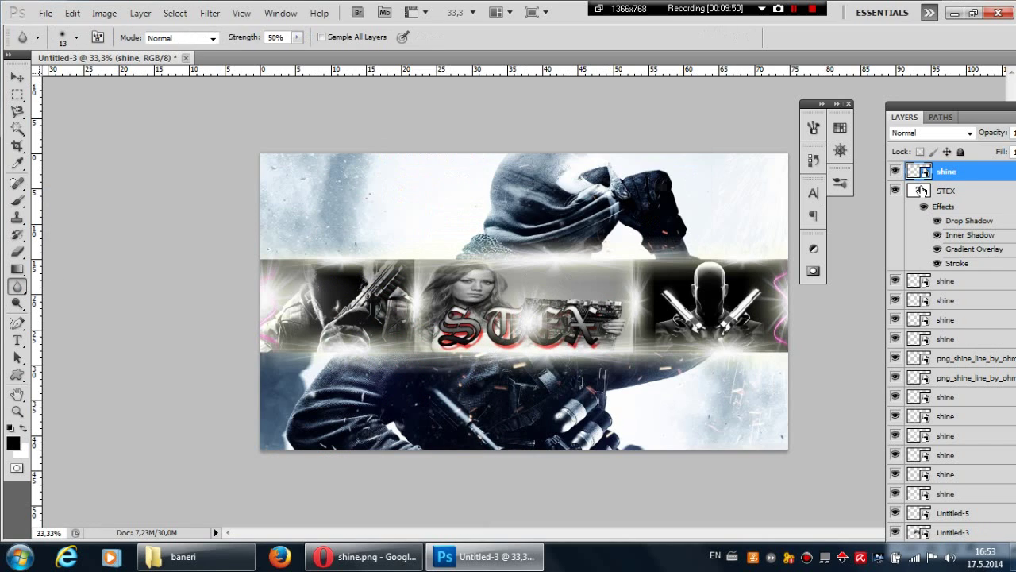
drag(918, 190, 921, 167)
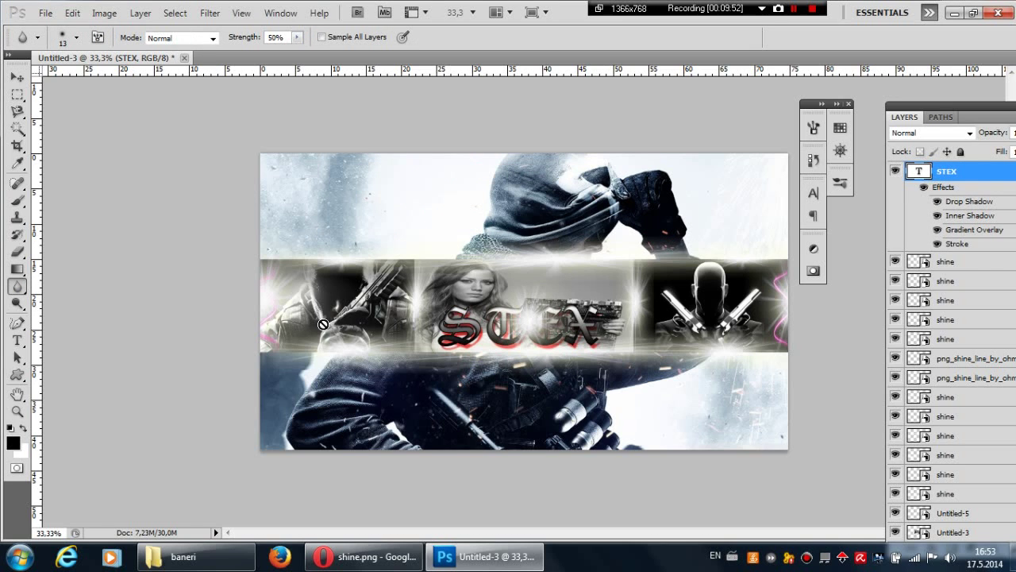
Step: Stretch the shine layer directly below STEX to 232.57% width at about X 1004 px, Y 680 px, and accept the placement
click(179, 556)
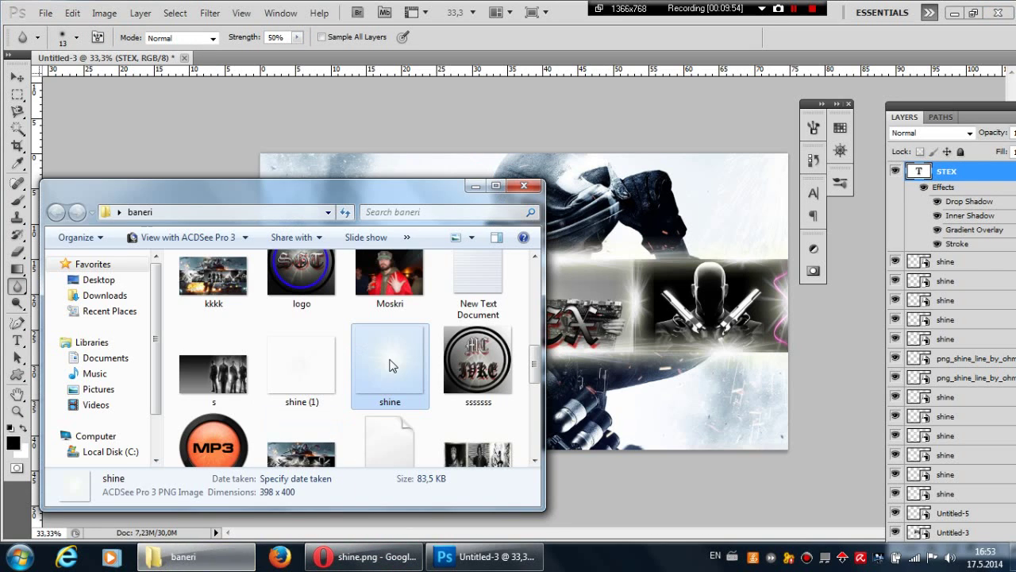
click(474, 185)
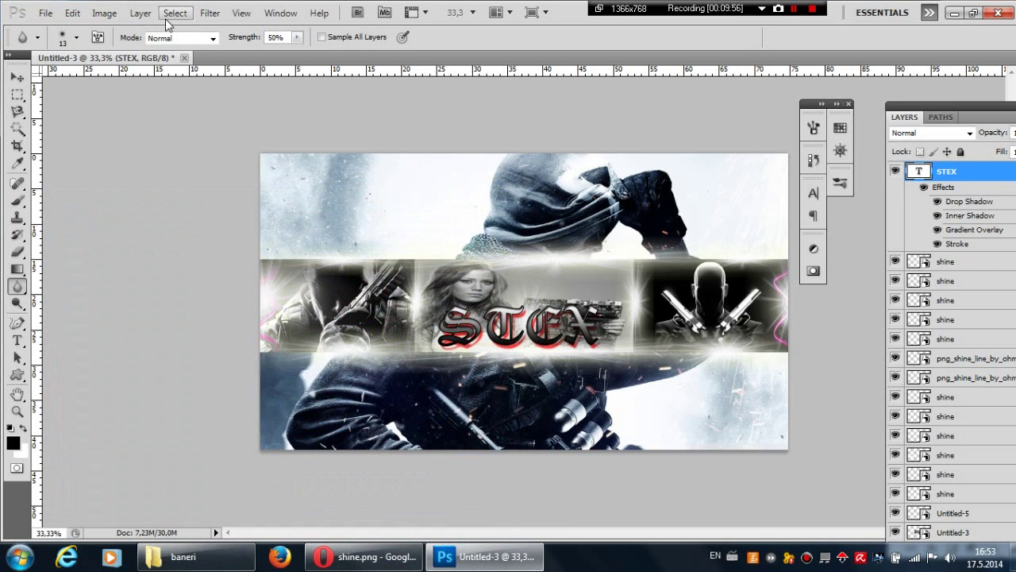
click(72, 14)
click(927, 268)
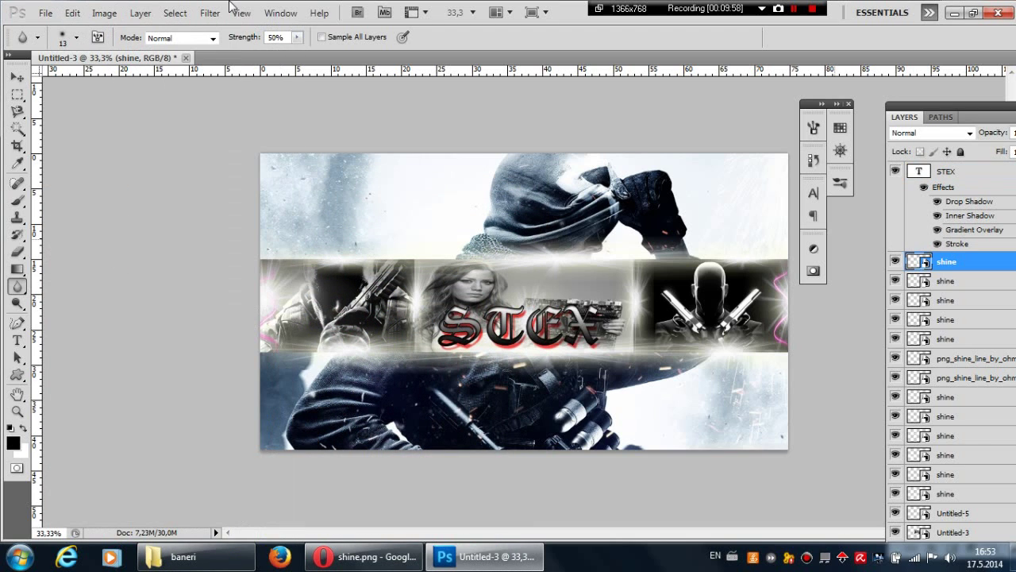
click(73, 13)
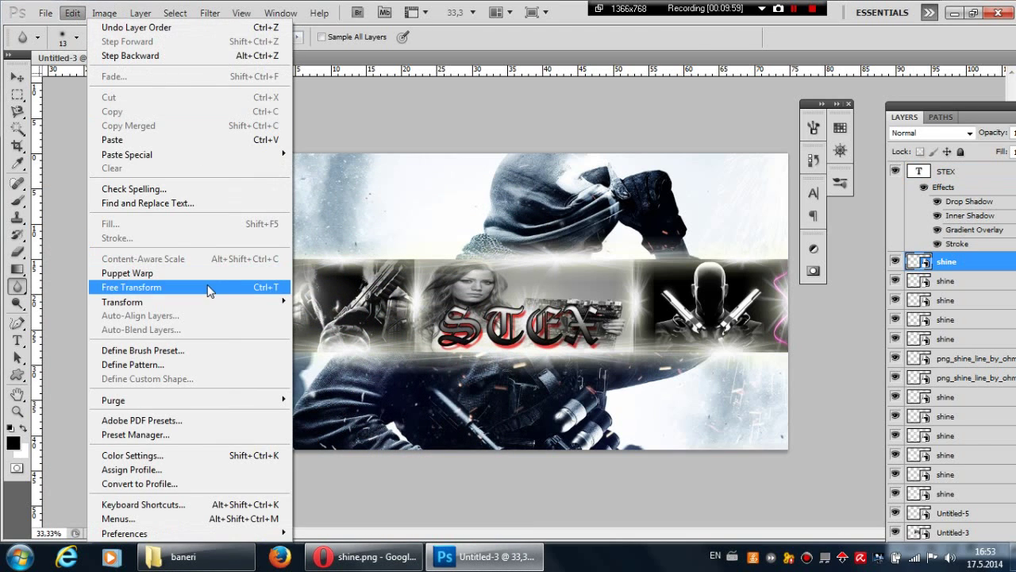
click(211, 287)
drag(524, 323, 634, 339)
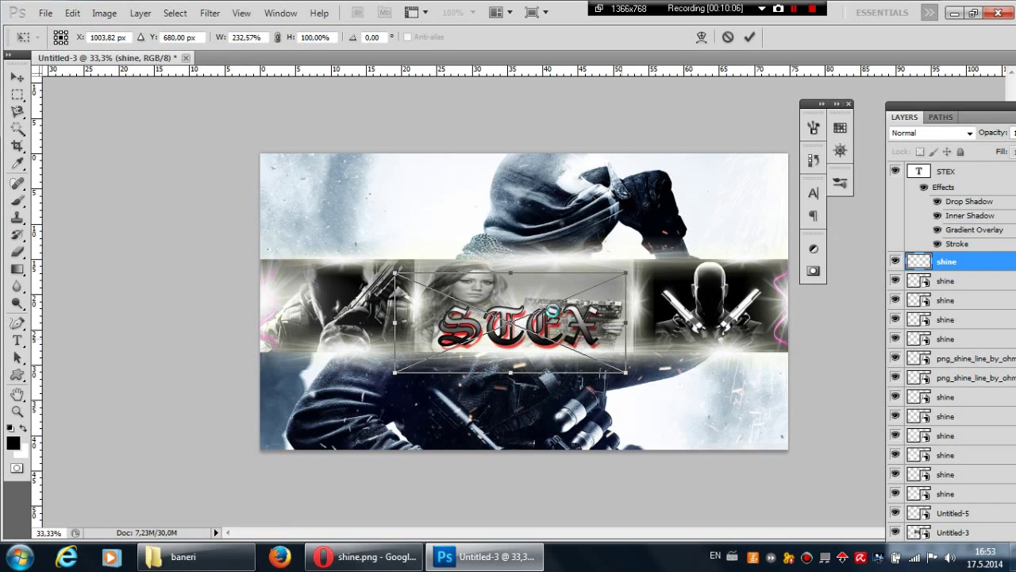
click(18, 200)
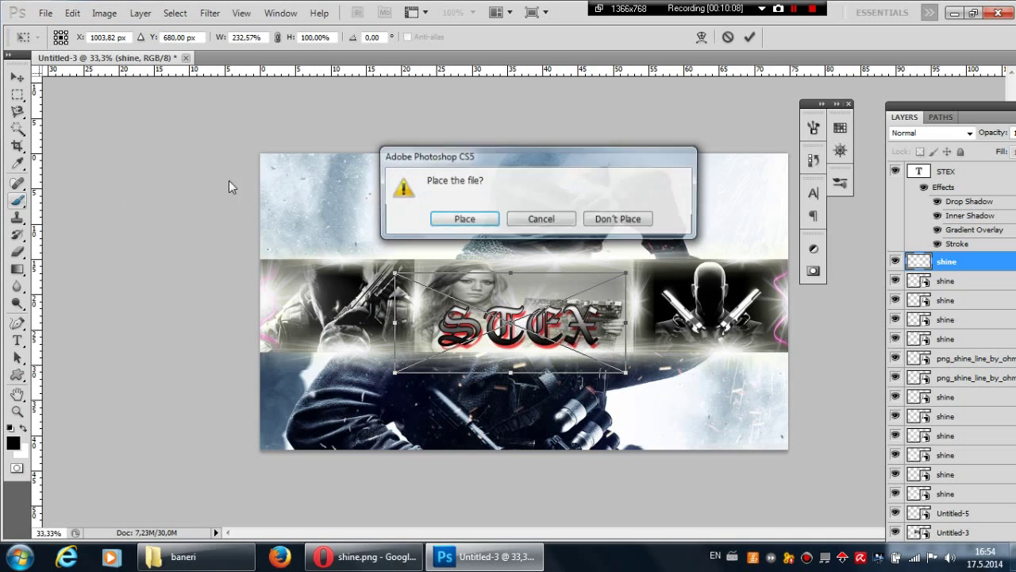
click(462, 217)
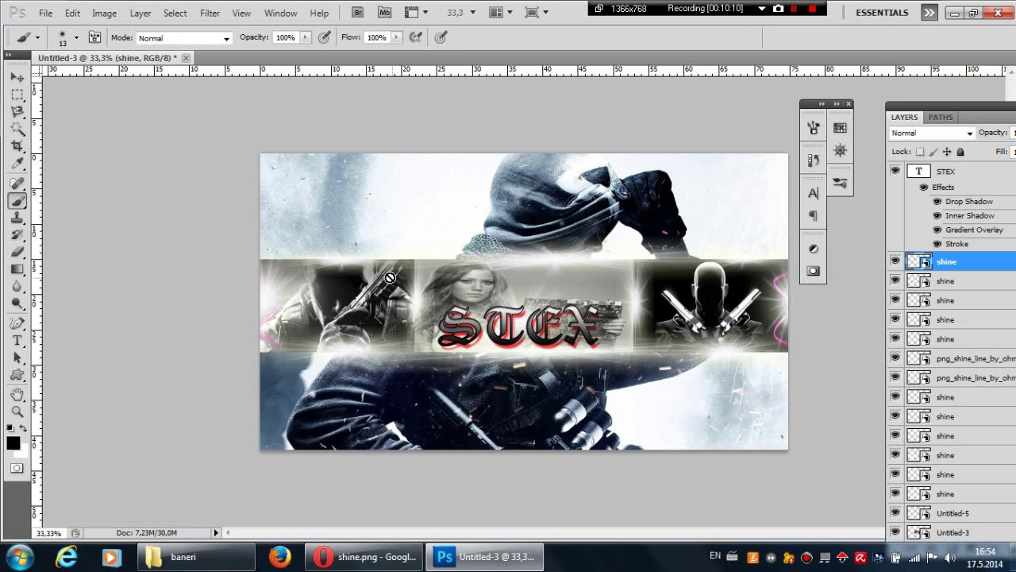
Step: Create a text box over the soldier above the picture row and enter By
click(17, 340)
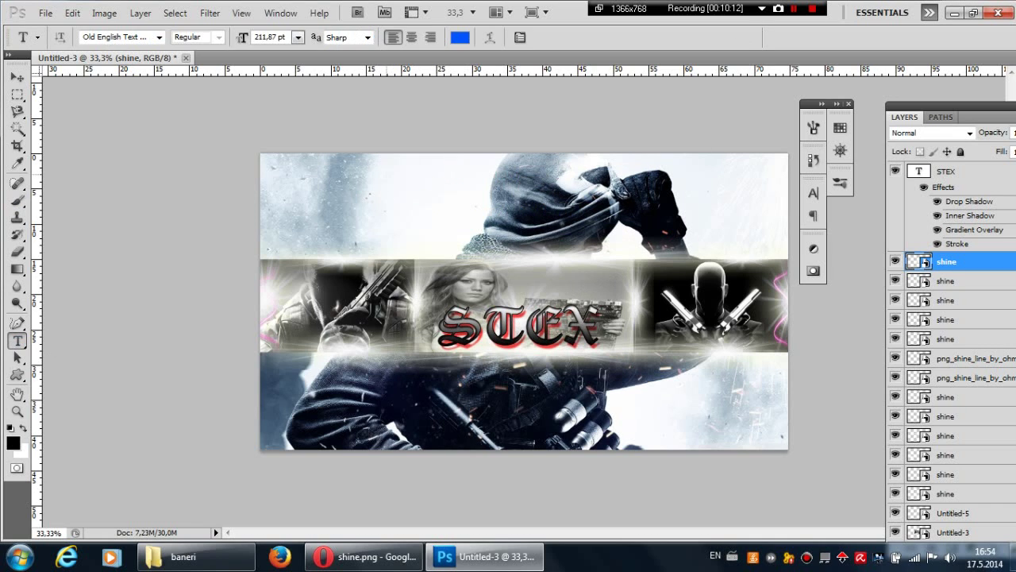
drag(514, 229, 599, 256)
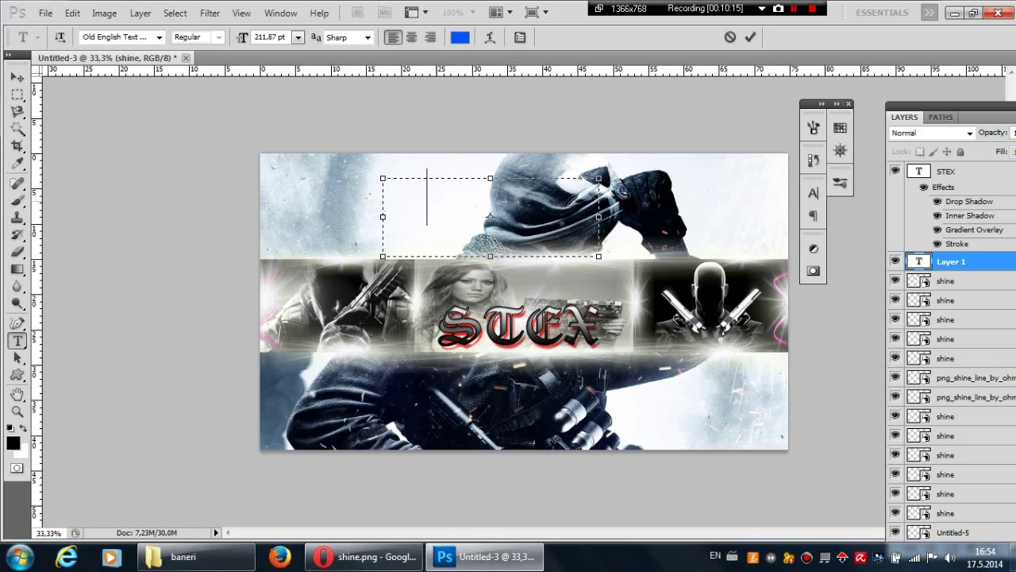
text(Bz)
key(BackSpace)
text(Z)
key(Delete)
text(y)
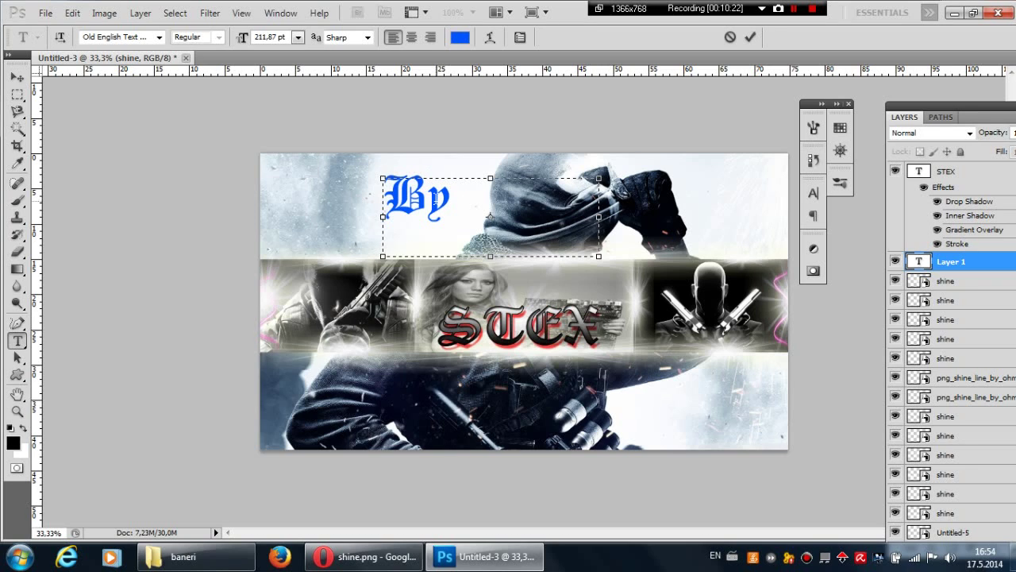
Step: Try to add a colon after By by switching the keyboard input language to Serbian (Latin, Serbia)
text(>)
key(BackSpace)
click(715, 556)
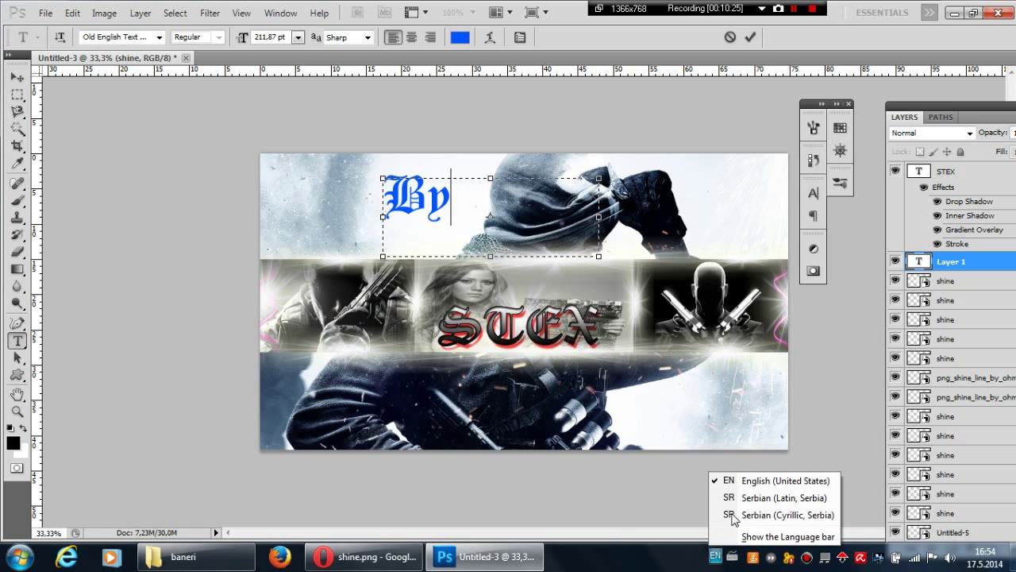
click(671, 482)
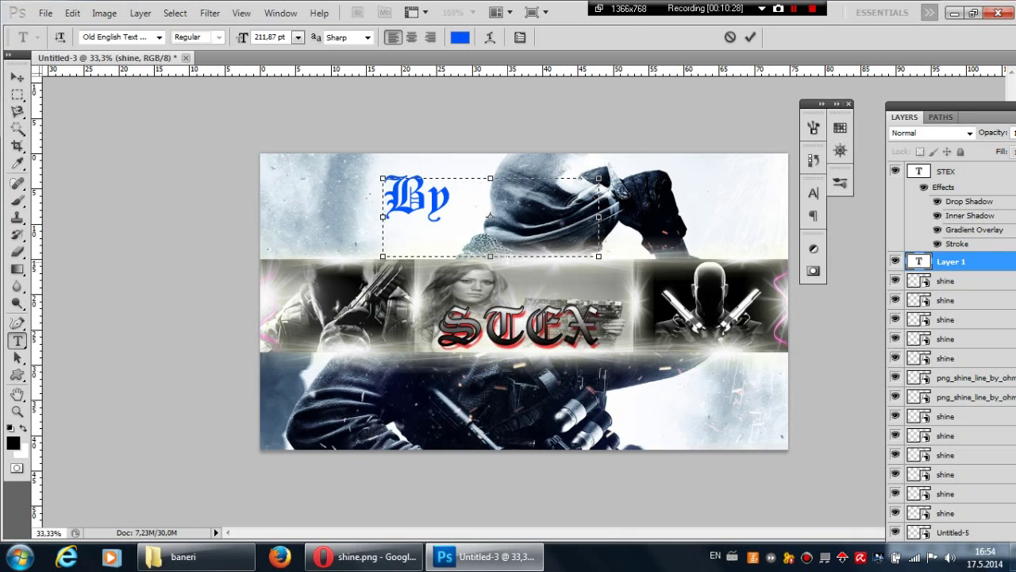
text(>)
key(BackSpace)
click(716, 556)
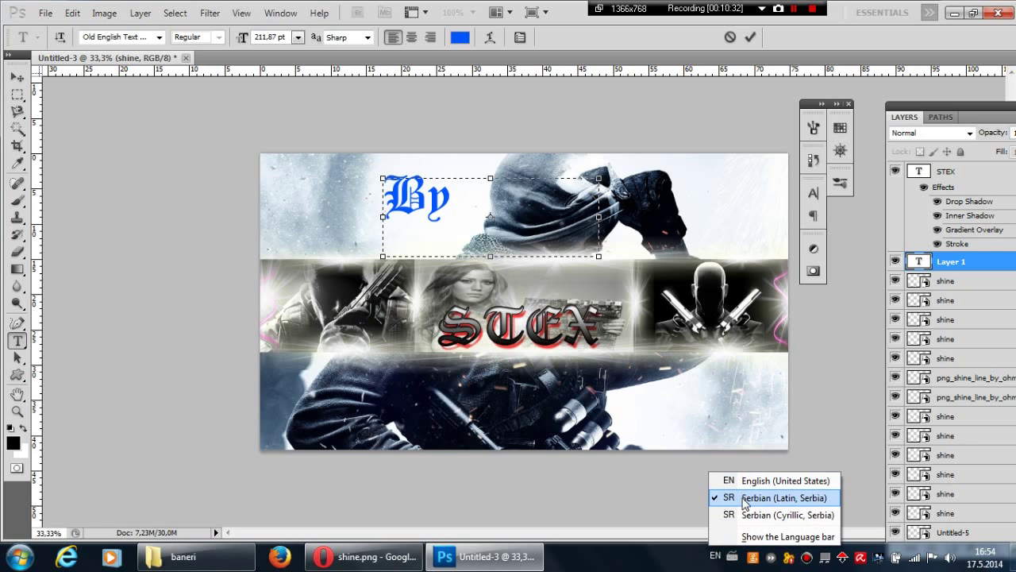
click(744, 498)
click(719, 561)
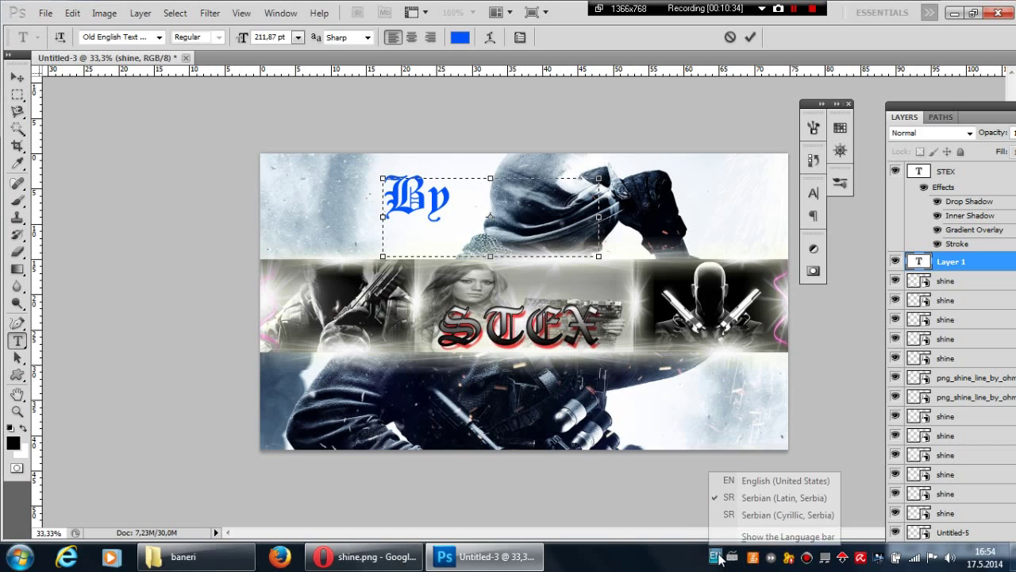
click(724, 498)
click(715, 555)
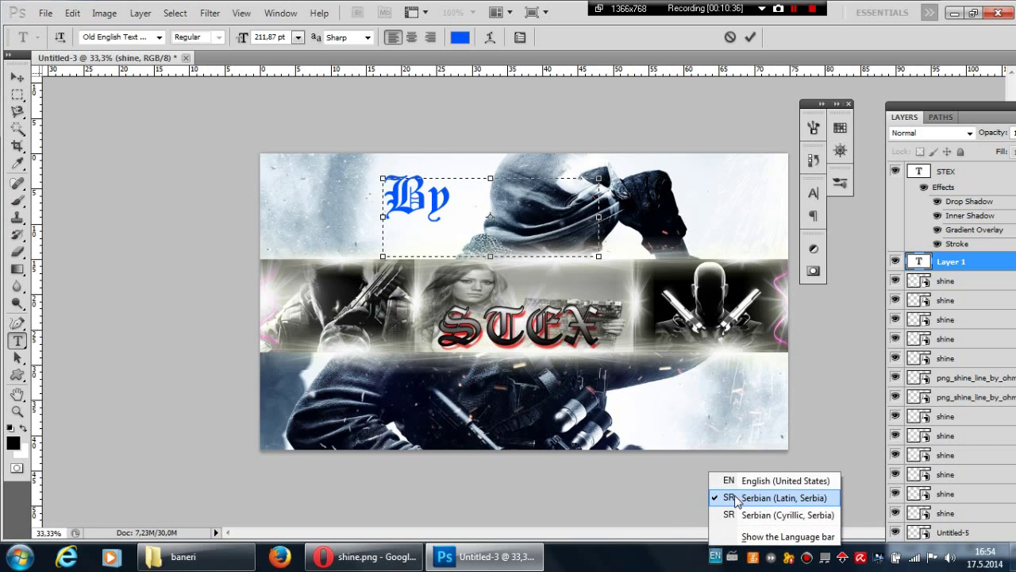
click(734, 498)
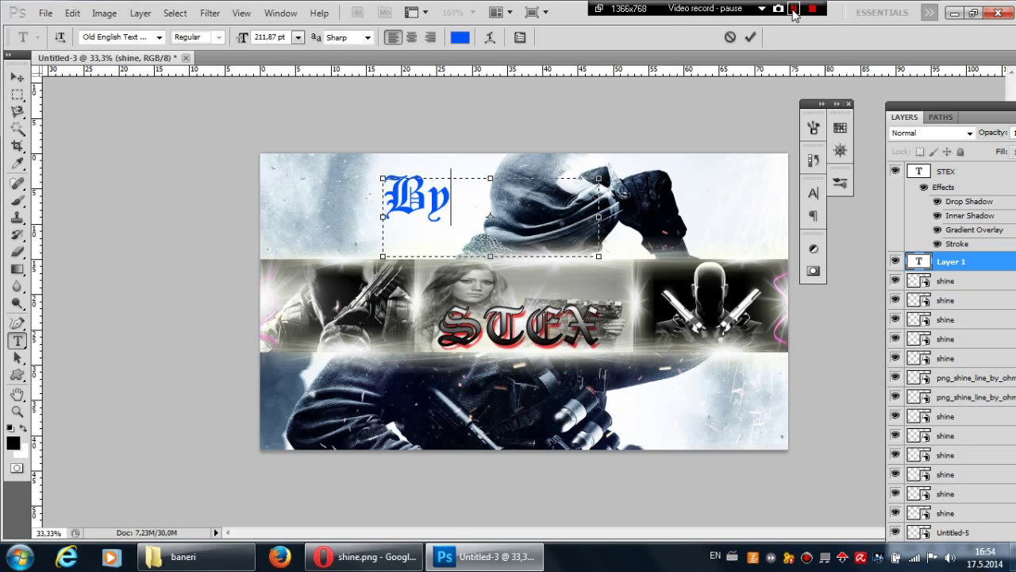
Step: Complete the new text as By:Stex and commit it
click(794, 14)
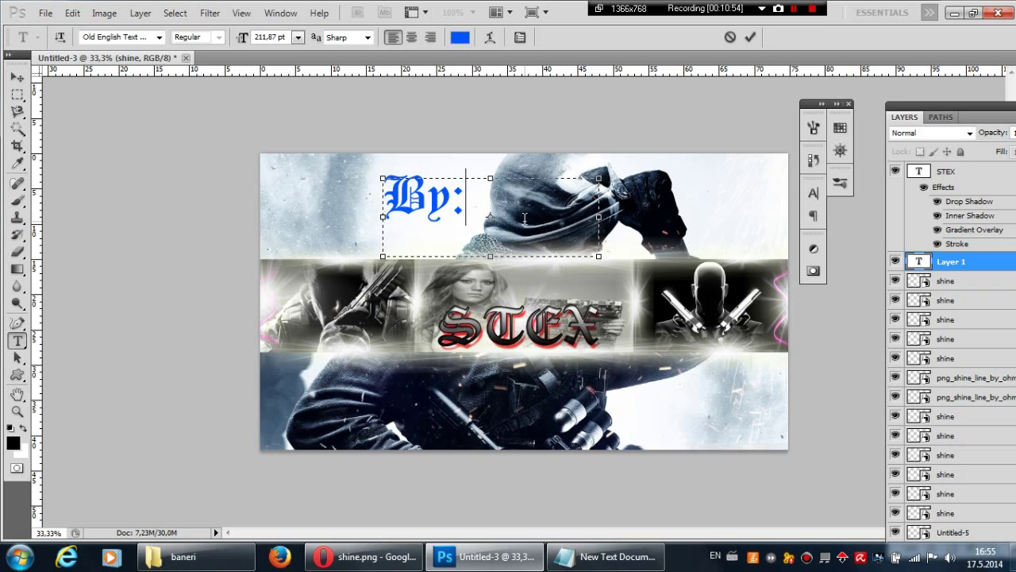
text(s)
key(BackSpace)
text(Stex)
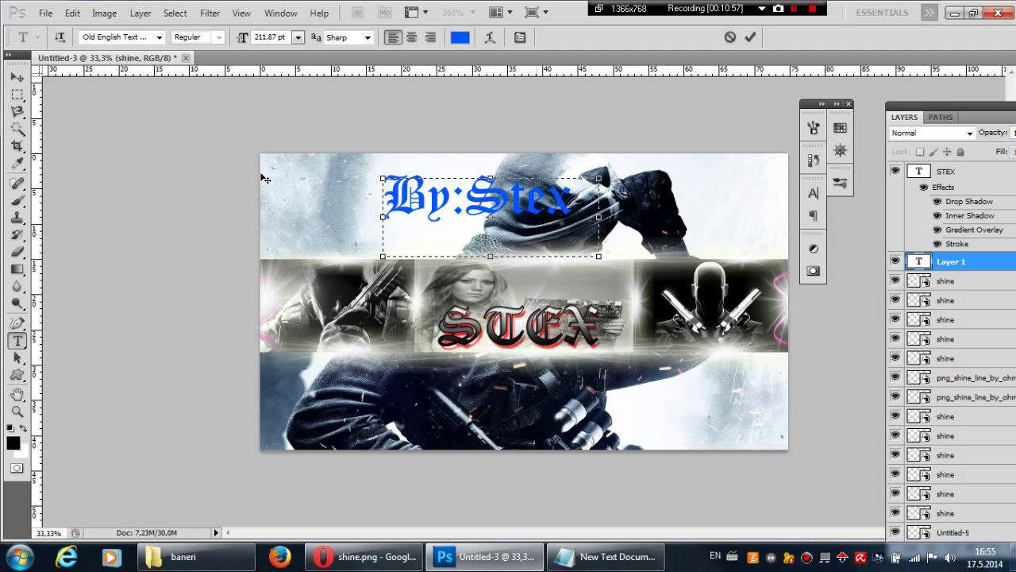
click(17, 163)
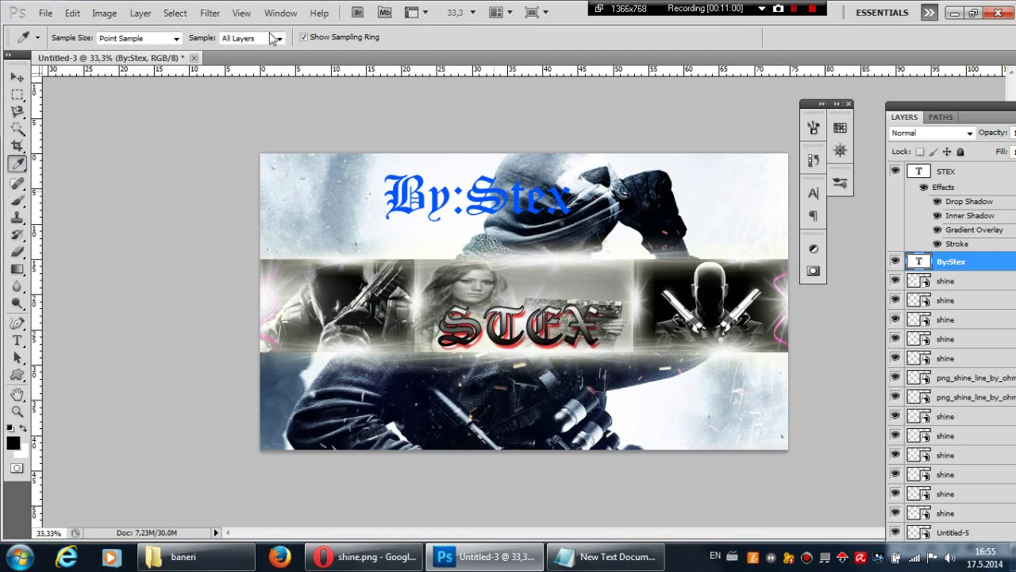
Step: Move the By:Stex text down to X 1100 px, Y 372 px and apply the transformation
click(140, 13)
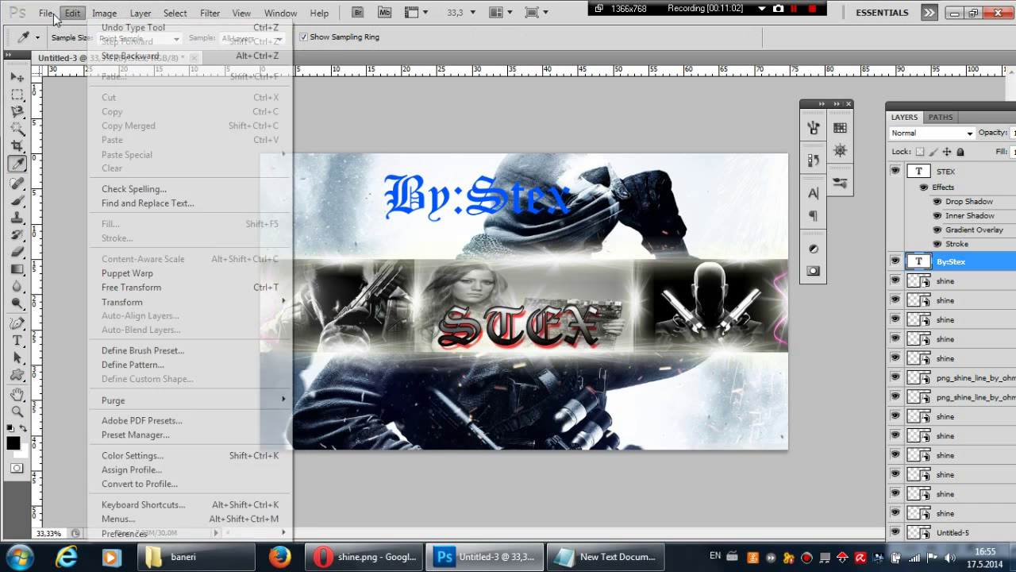
click(167, 291)
drag(501, 228, 533, 261)
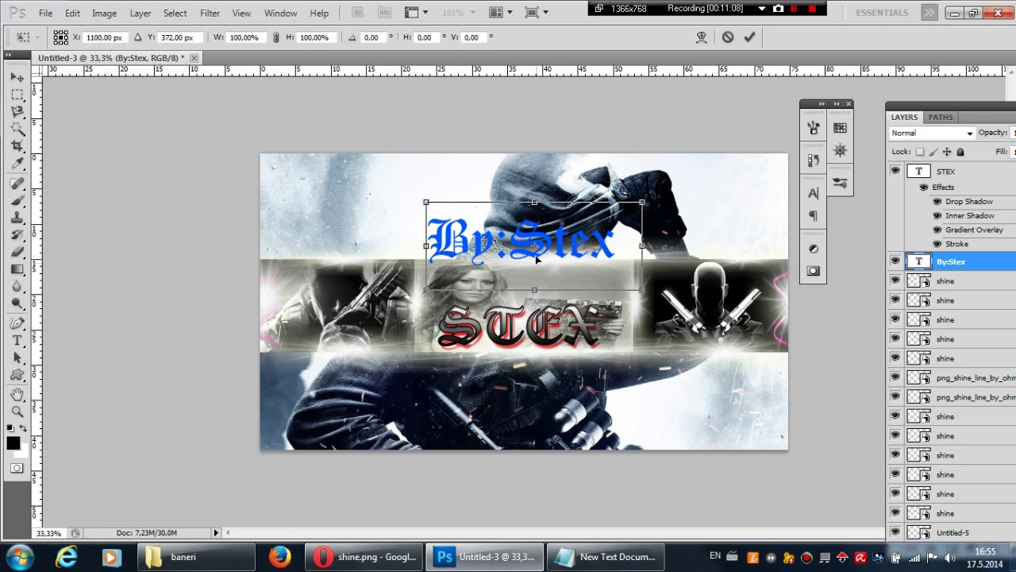
click(18, 183)
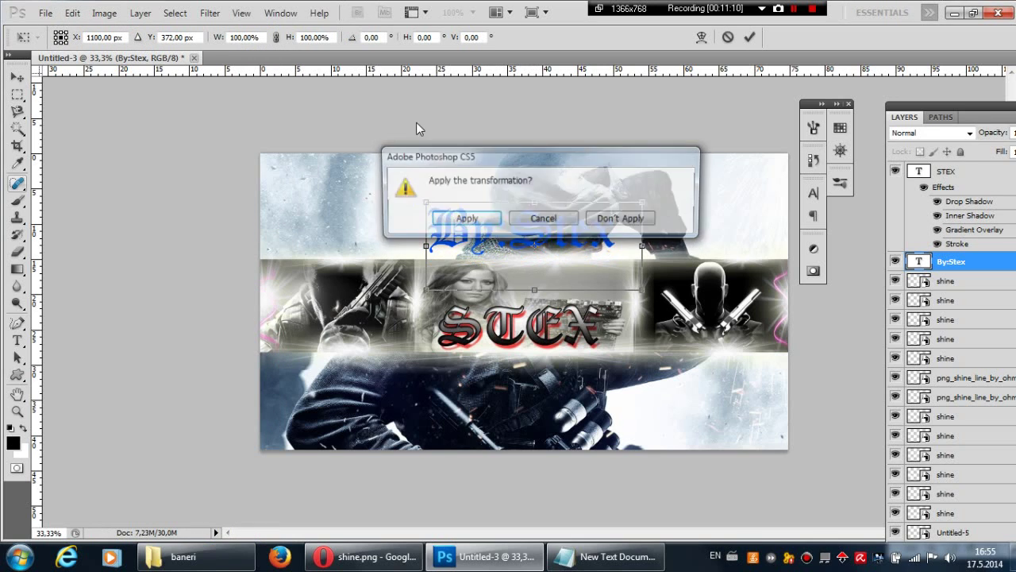
click(482, 220)
Step: Add a stroke, gradient overlay, drop shadow and inner shadow to the By:Stex text in its blending options
right_click(909, 264)
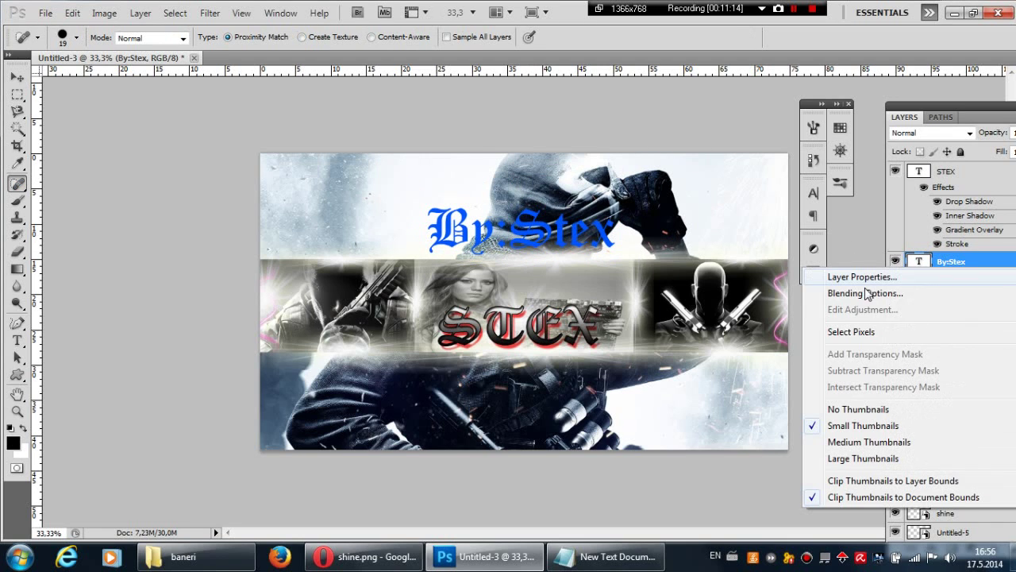
click(850, 293)
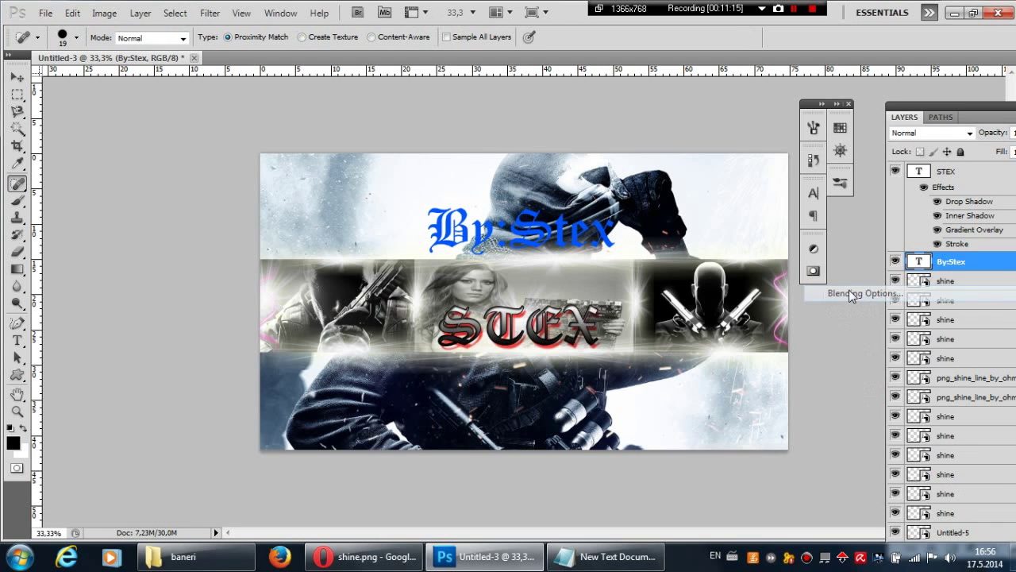
click(607, 327)
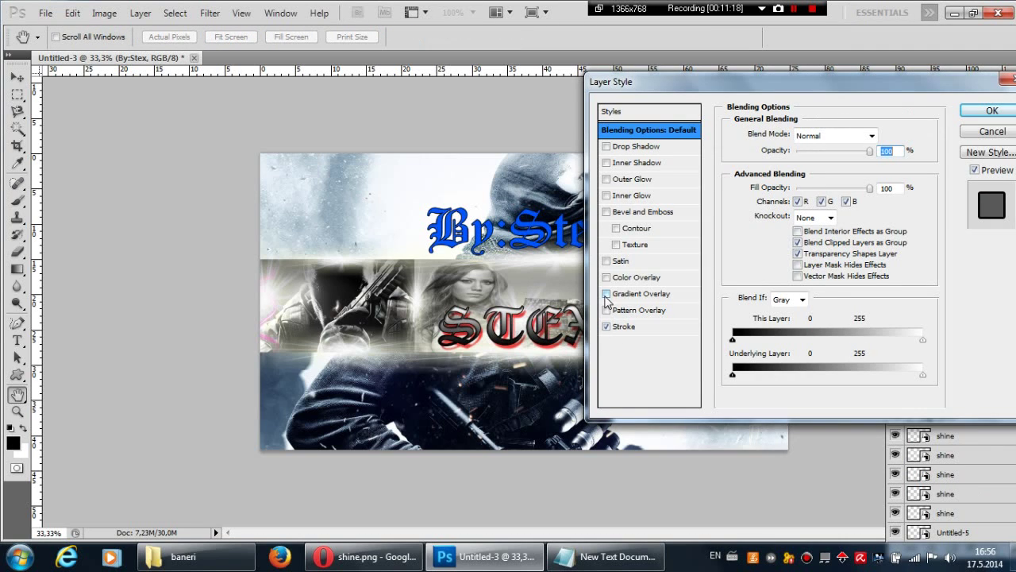
click(607, 293)
click(607, 146)
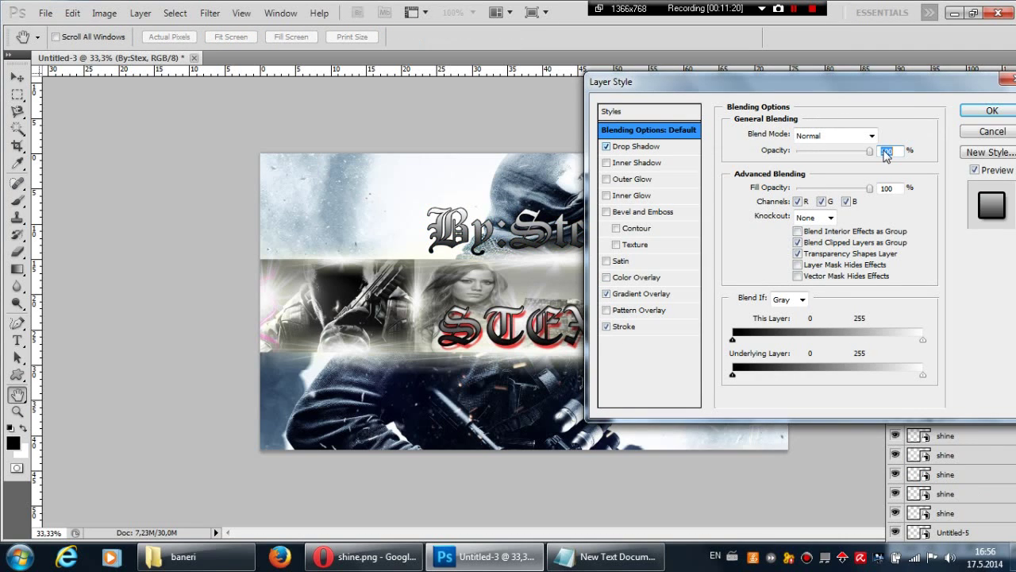
click(607, 162)
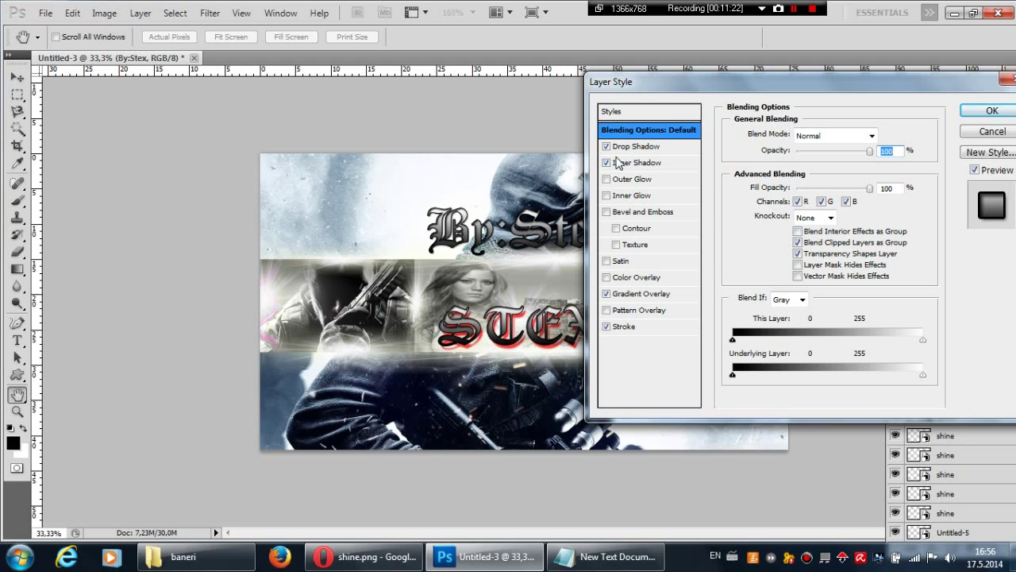
Step: Colour the By:Stex text's drop shadow blue (0600ff), increase its distance and apply the layer style
click(645, 147)
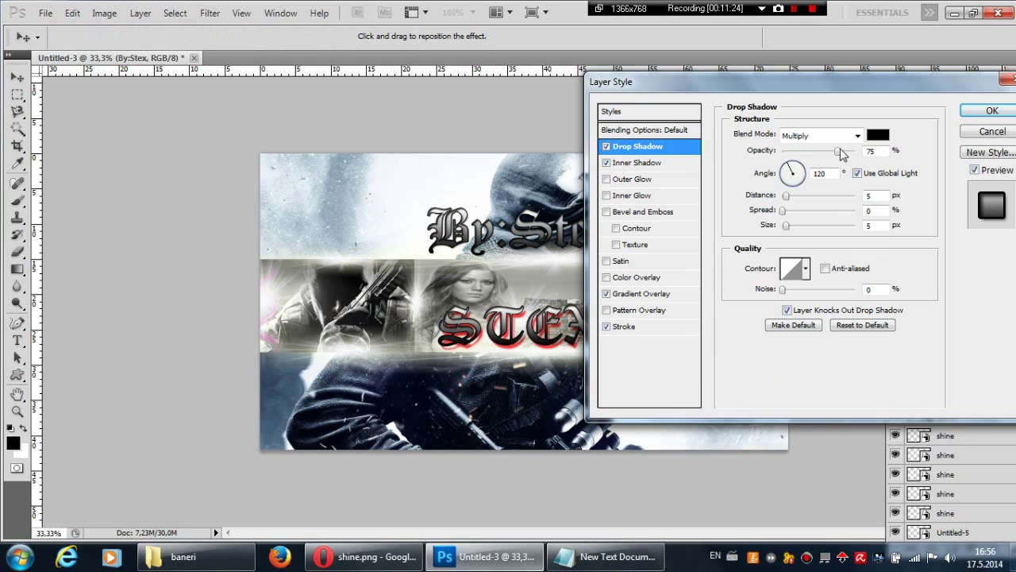
click(878, 136)
click(678, 132)
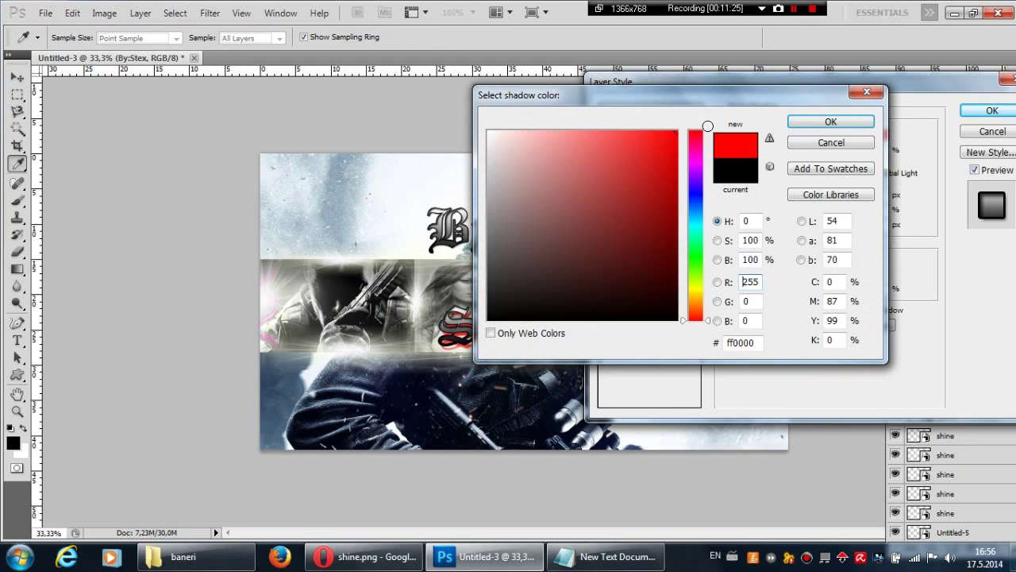
drag(693, 184, 703, 194)
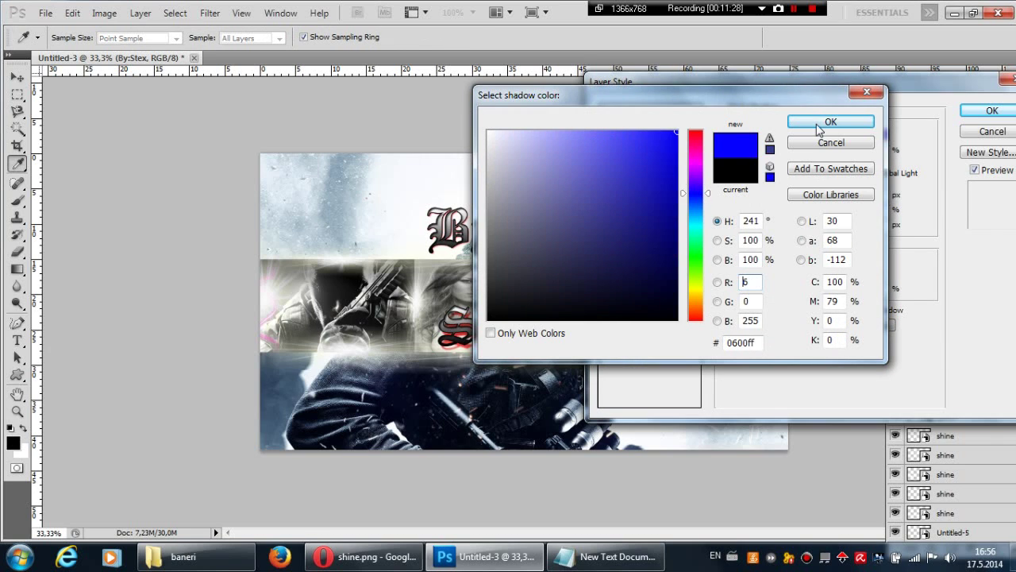
click(819, 124)
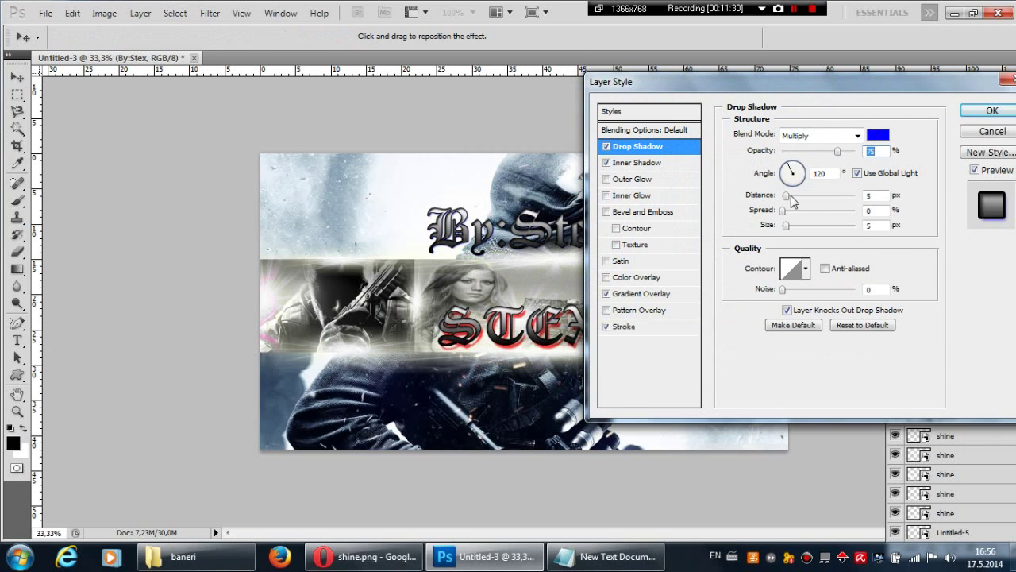
click(789, 196)
drag(789, 195, 804, 195)
click(992, 111)
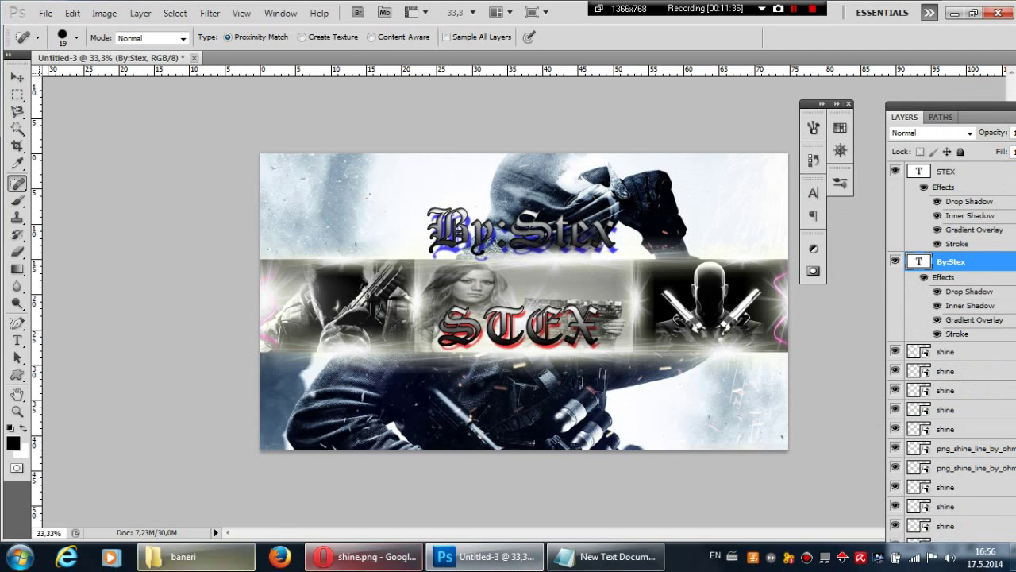
Step: Place the shine image from the baneri folder into the banner at its original size
mouse_move(238, 554)
click(278, 512)
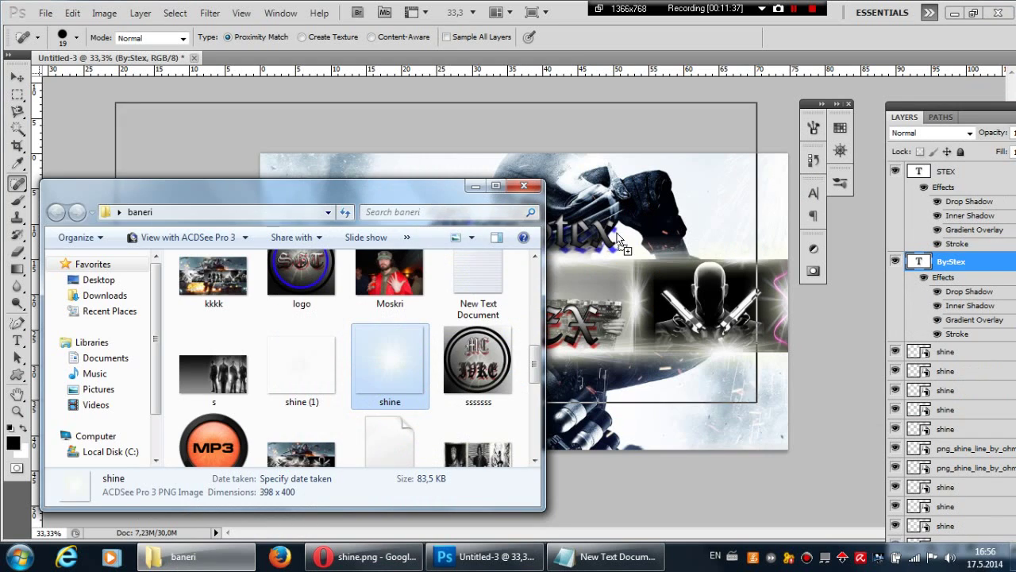
click(623, 240)
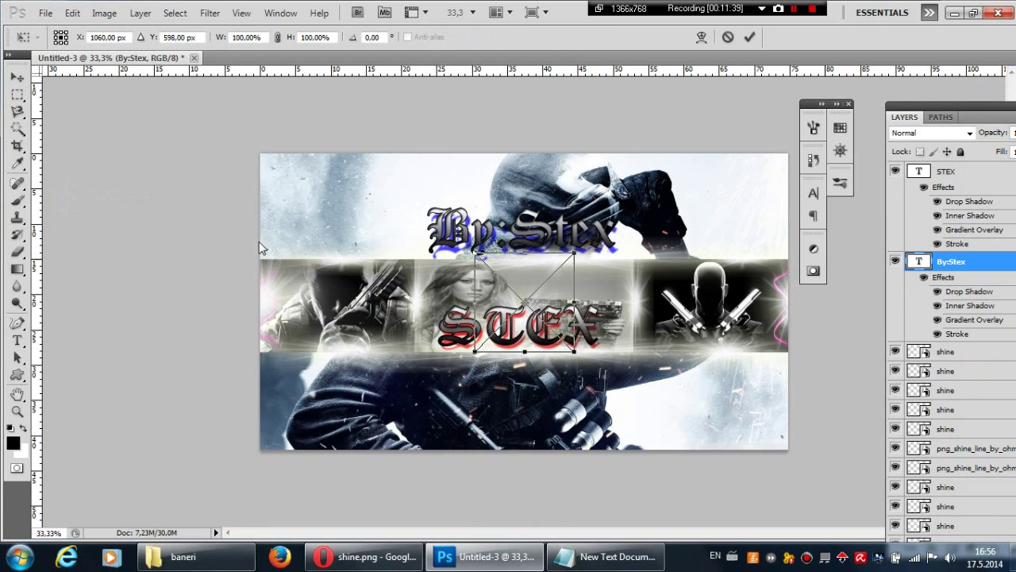
click(17, 217)
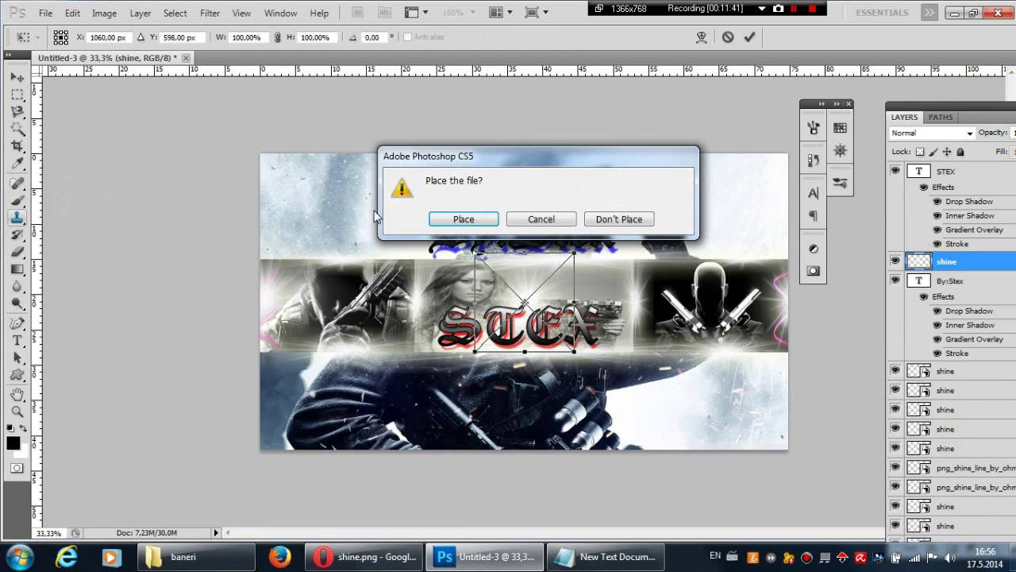
click(464, 219)
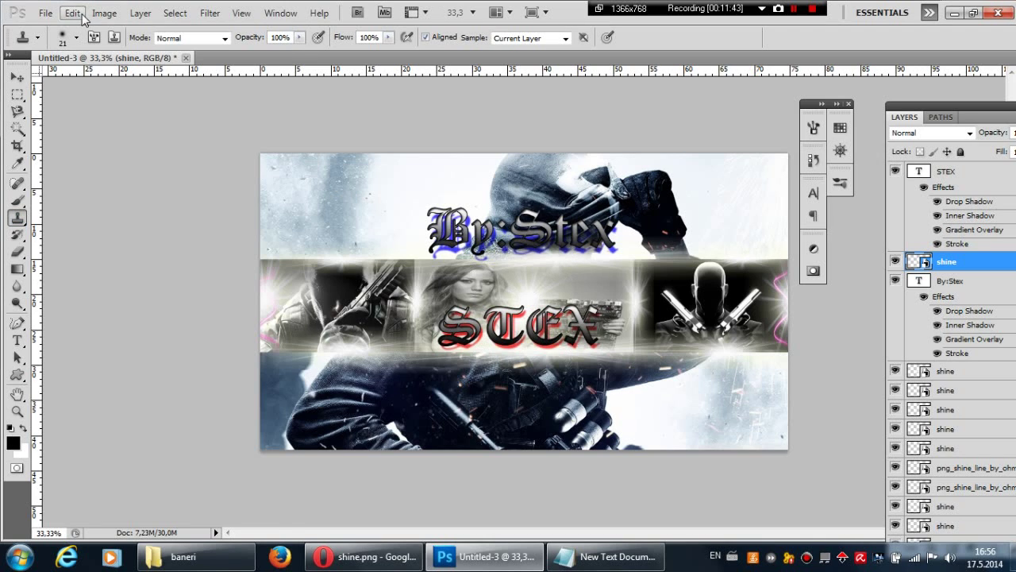
Step: Move the new shine up to X 1004 px, Y 318 px and reorder its layer beneath the By:Stex text layer
click(72, 14)
click(155, 288)
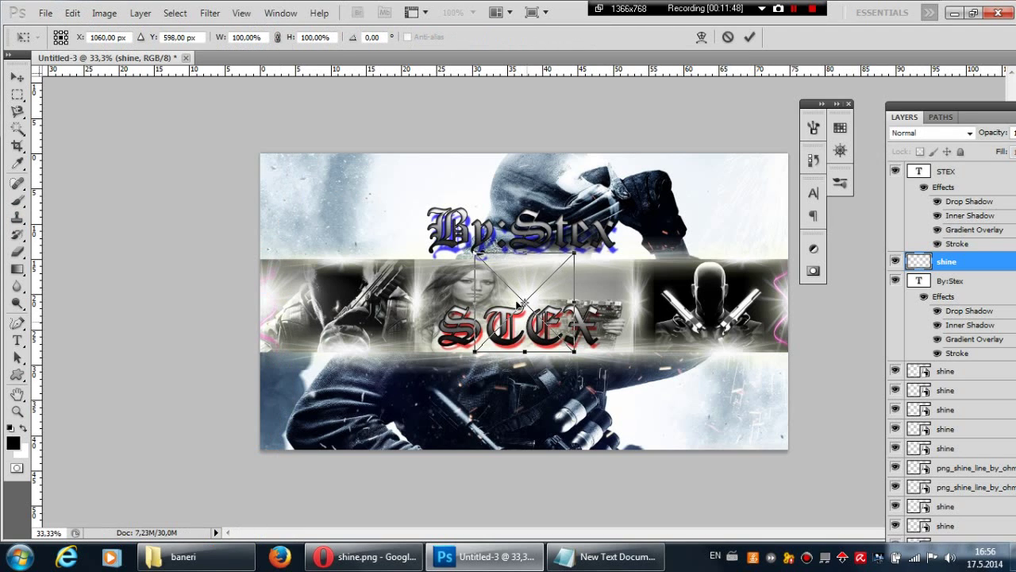
drag(528, 324, 511, 239)
click(17, 218)
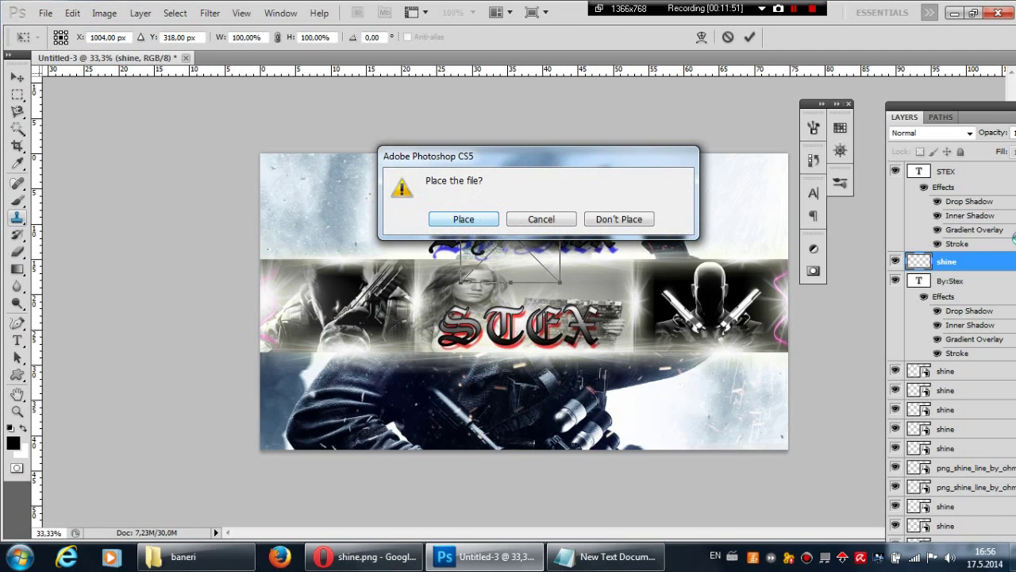
click(460, 216)
drag(921, 264, 929, 354)
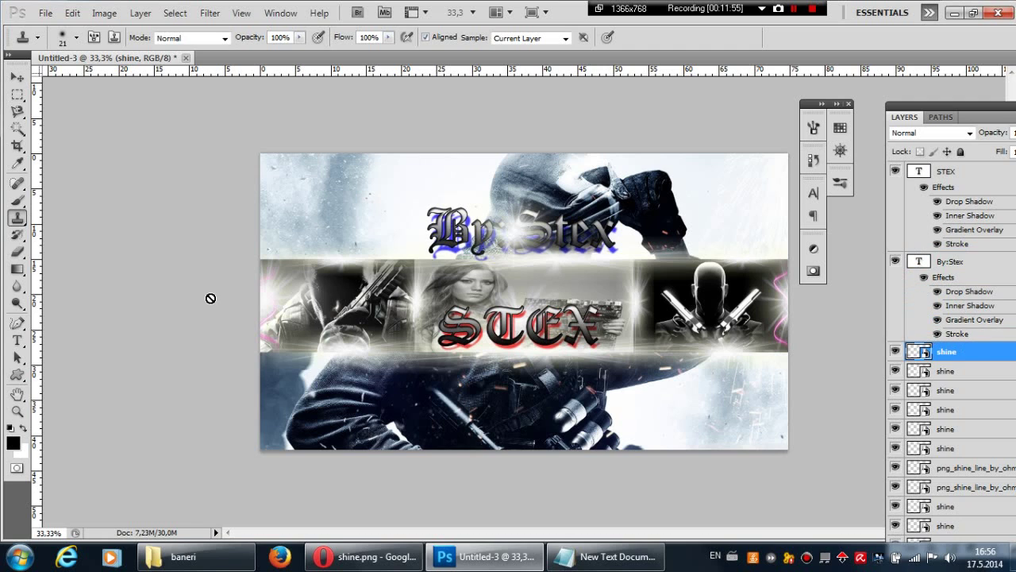
Step: Stretch the shine behind the By:Stex text on both sides to 232.66% width and apply the transformation
click(72, 13)
click(119, 287)
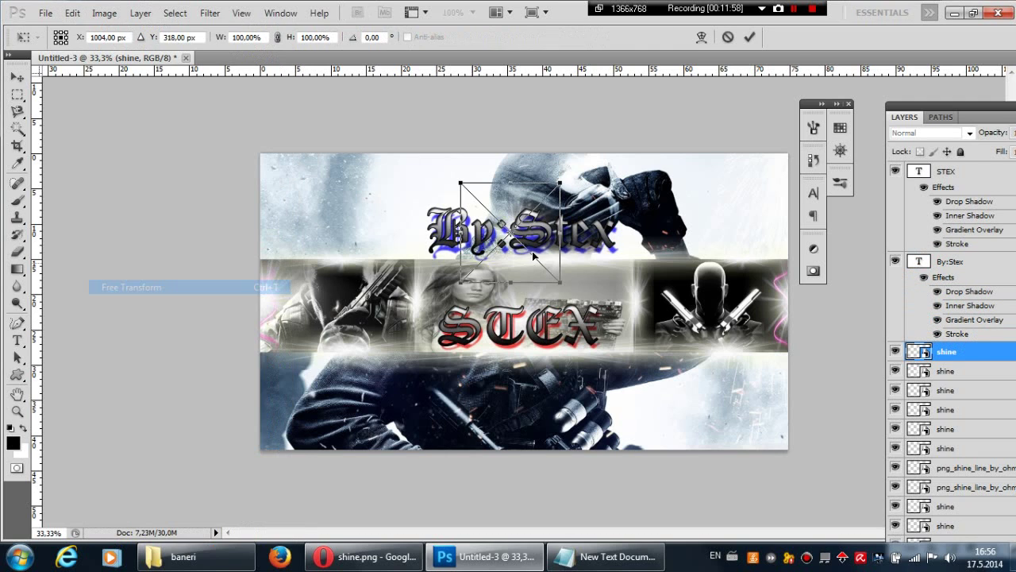
drag(563, 232, 626, 233)
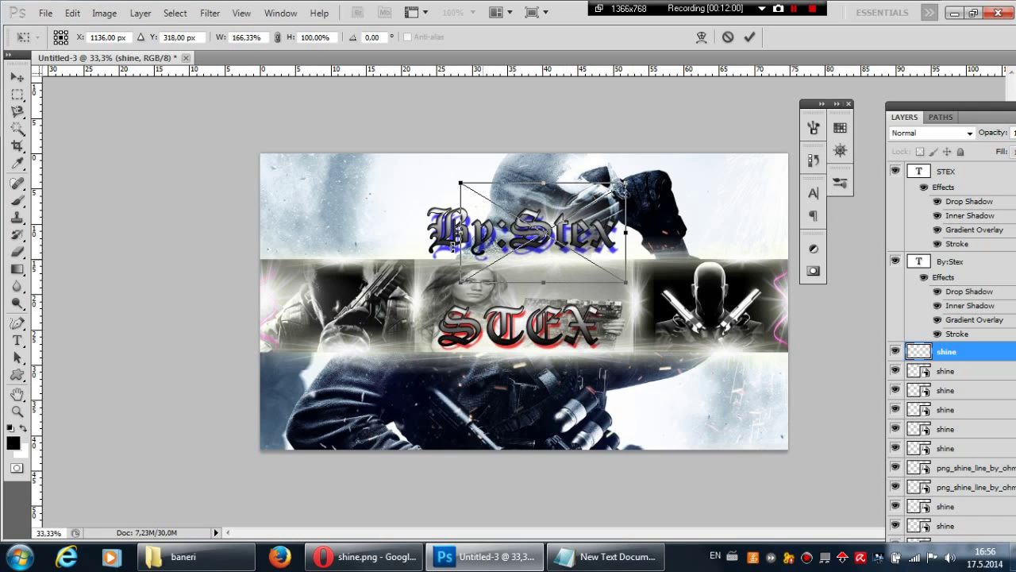
drag(402, 235, 389, 236)
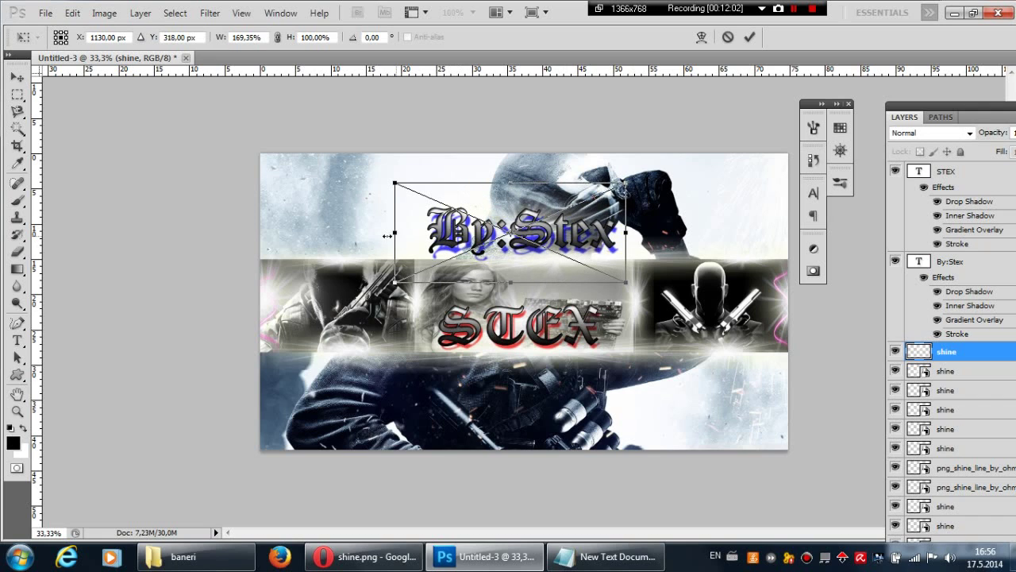
click(17, 302)
click(488, 219)
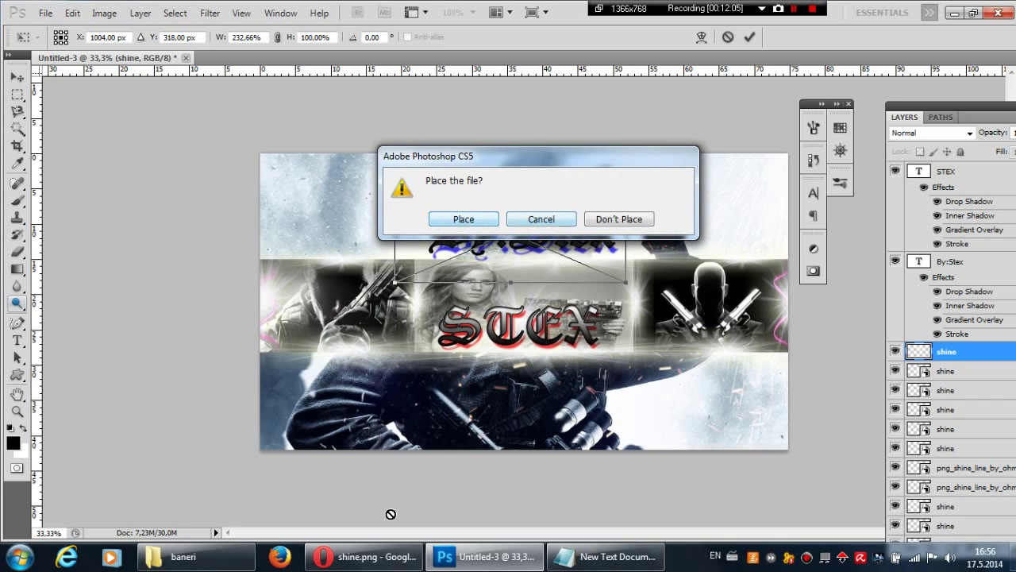
Step: Place another shine image behind the Stex part of By:Stex at X 1202 px, Y 301 px, scaled to 128.63% width and 82.21% height
key(alt+Tab)
drag(386, 390, 611, 256)
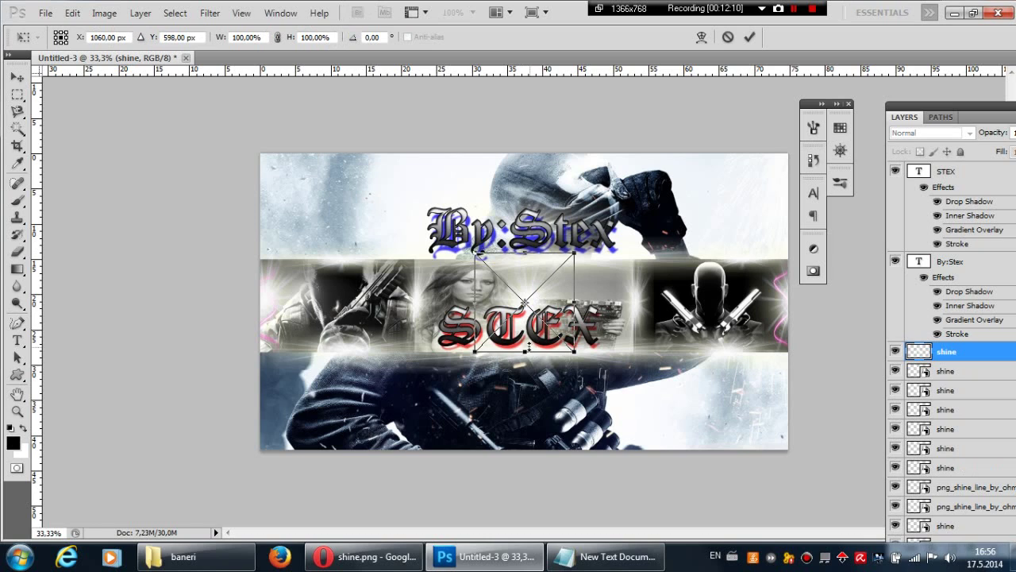
drag(538, 325, 584, 266)
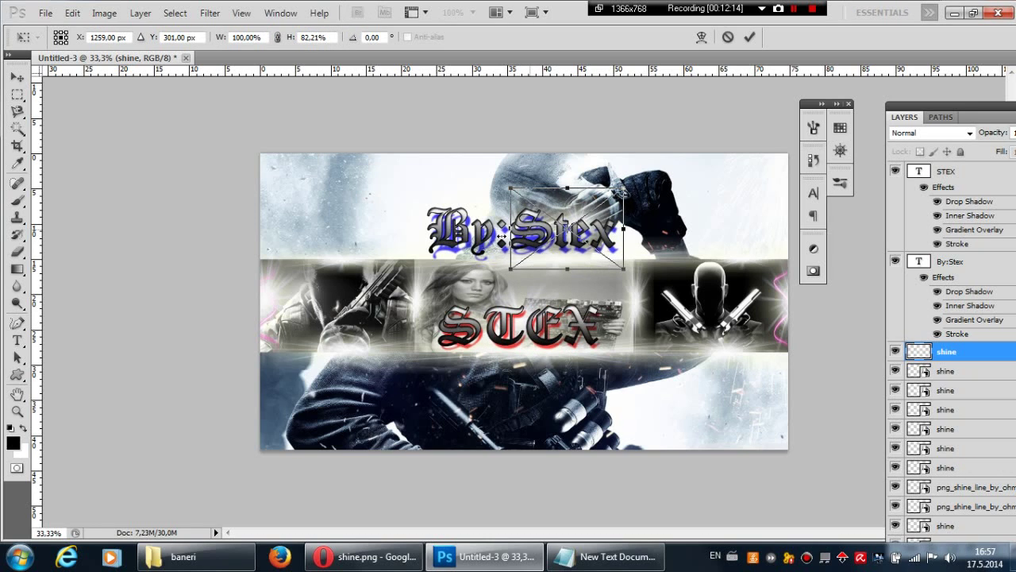
drag(518, 230, 500, 236)
click(16, 269)
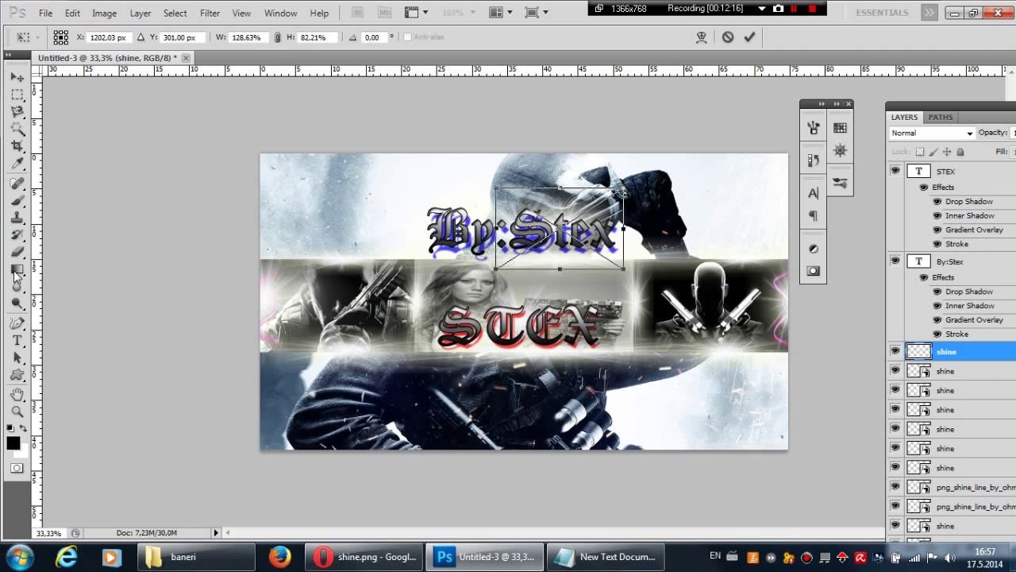
click(484, 220)
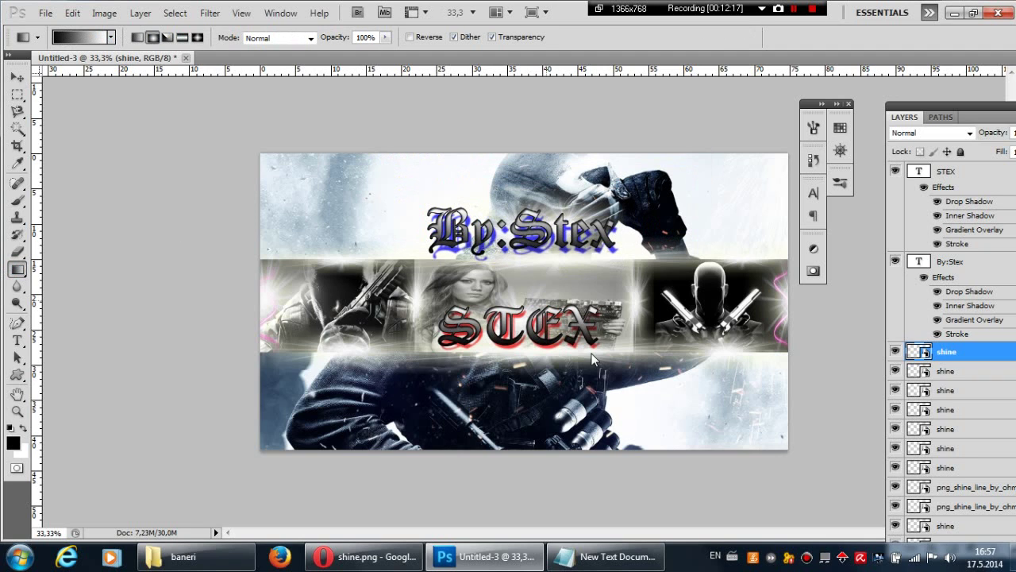